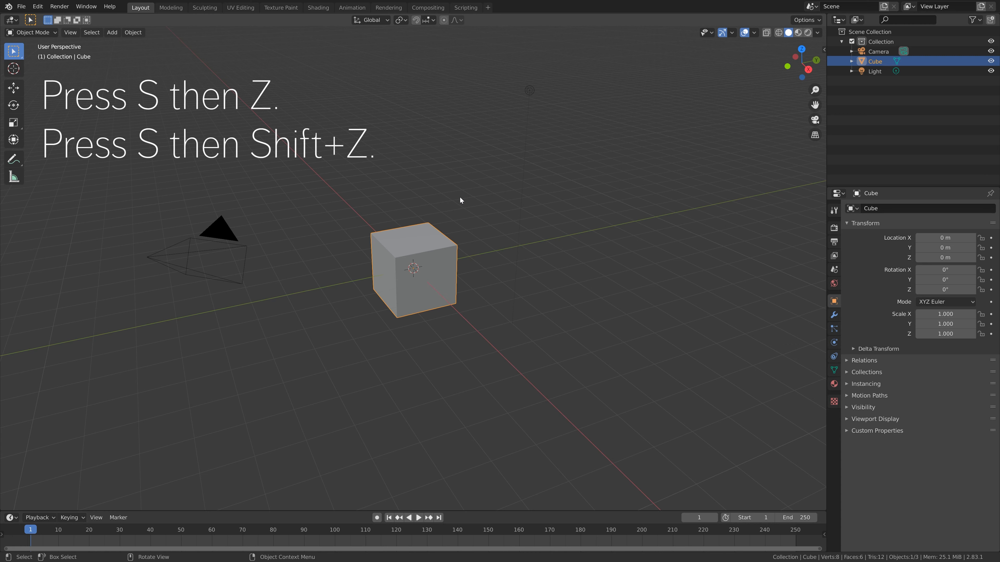
- Flatten the cube to a Z scale of about 0.328 and widen it in X and Y to a scale of about 8.343
key("s")
key("z")
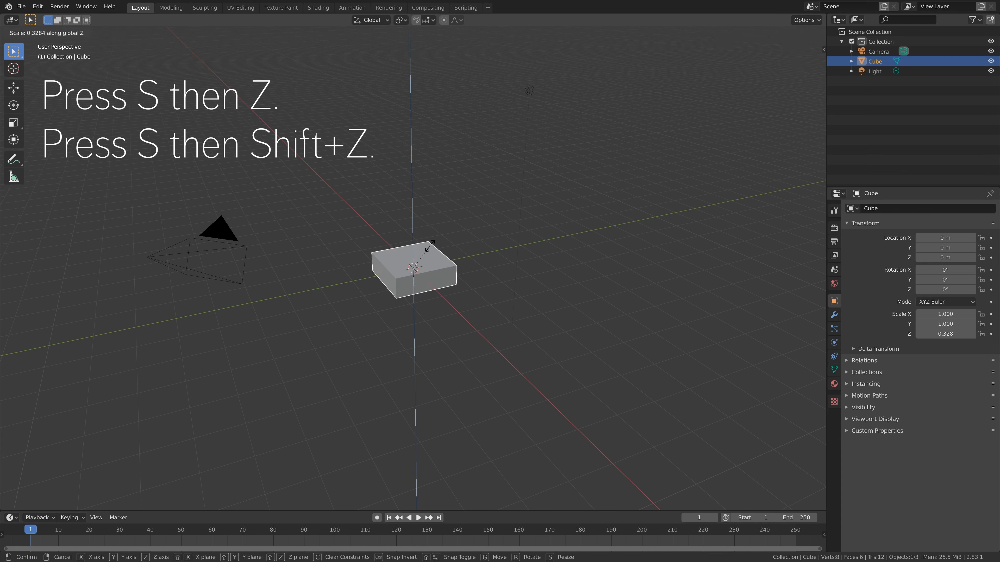
left_click(463, 276)
key("s")
key("shift+z")
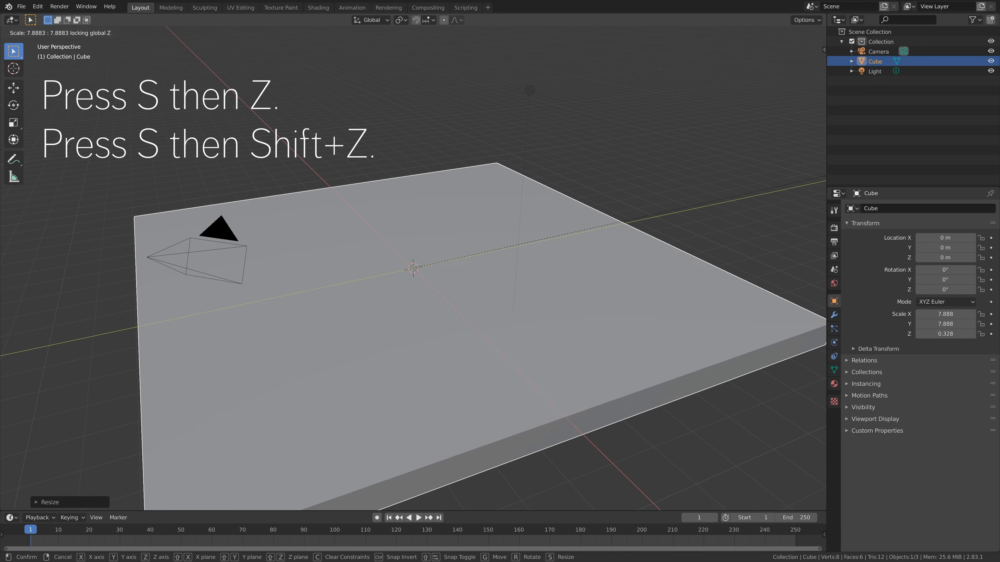
left_click(38, 164)
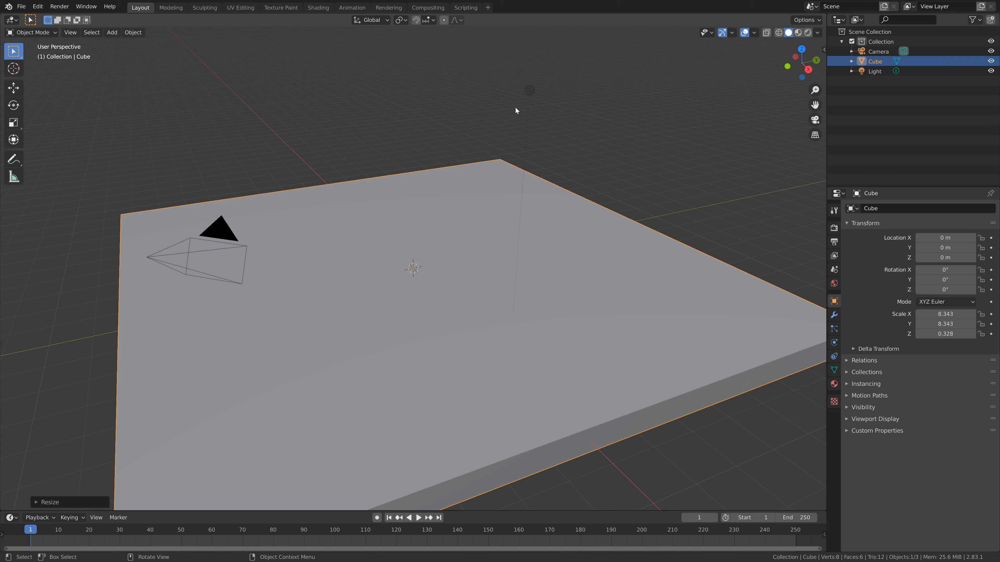
- Change the light above the slab to a Sun light with a strength of 3
left_click(527, 95)
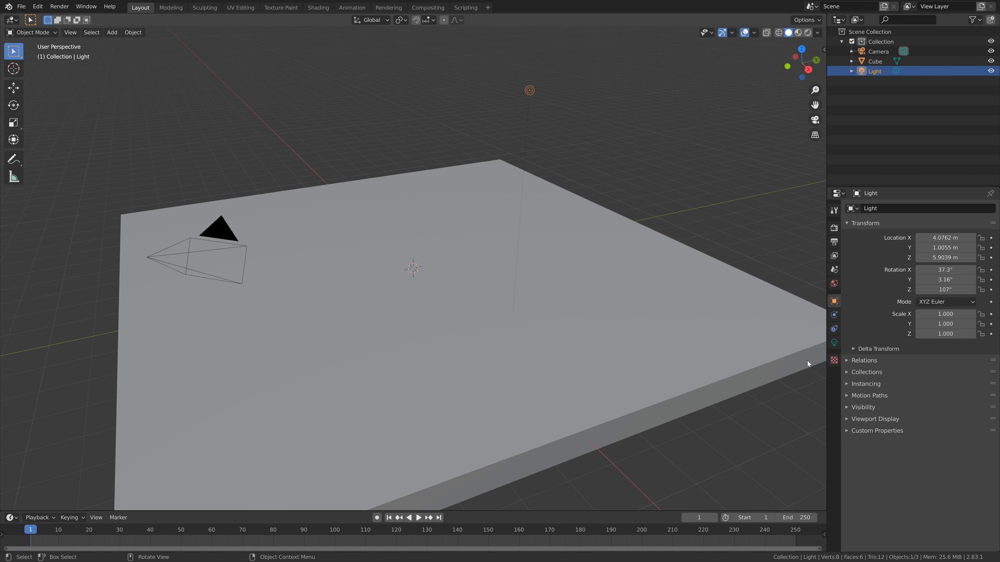
left_click(834, 342)
left_click(900, 249)
left_click(950, 272)
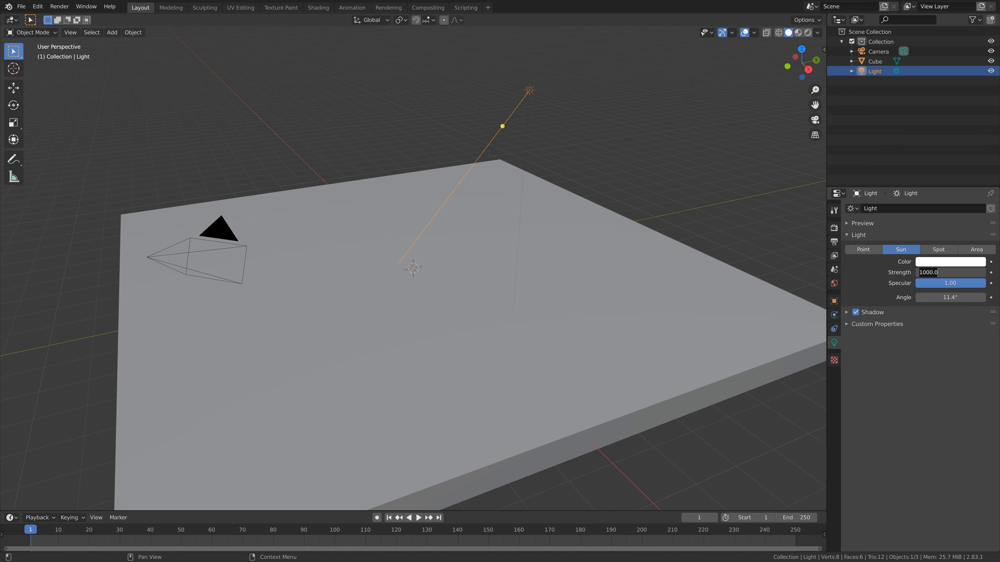
type("3")
key("Return")
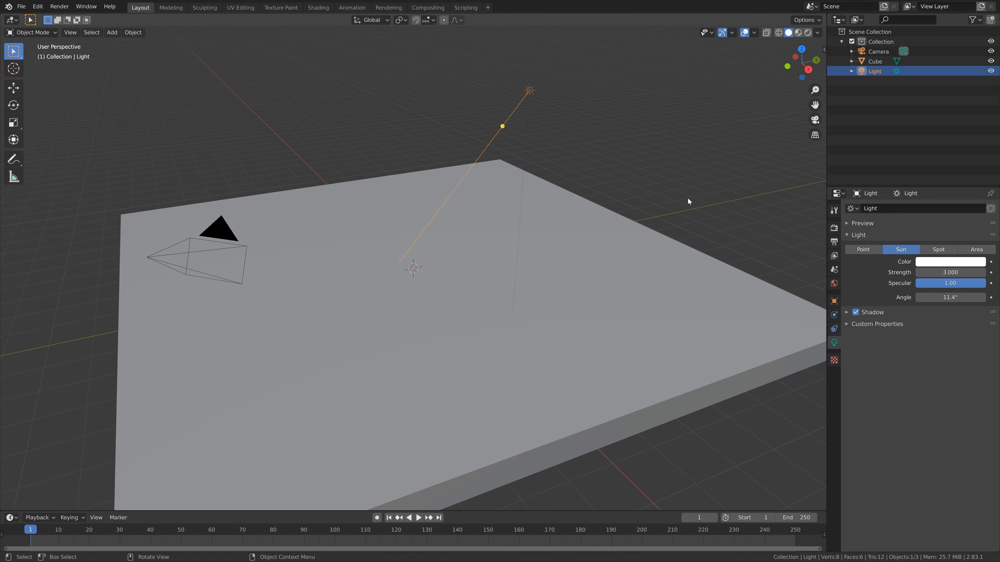
- Select the slab, split the 3D viewport in two and turn the new area into a Shader Editor
scroll(684, 202, "down", 7)
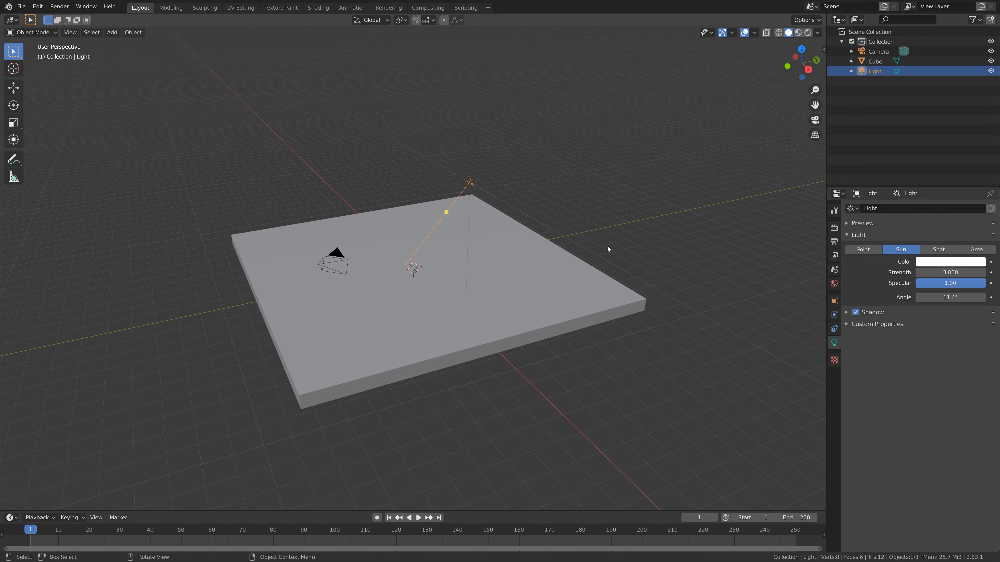
left_click(544, 281)
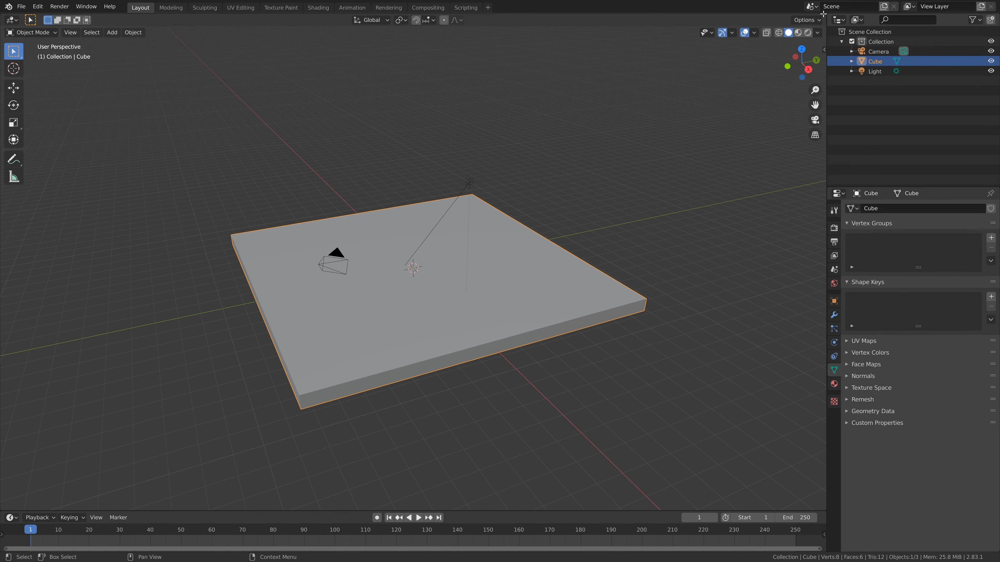
left_click_drag(823, 17, 363, 81)
left_click(376, 20)
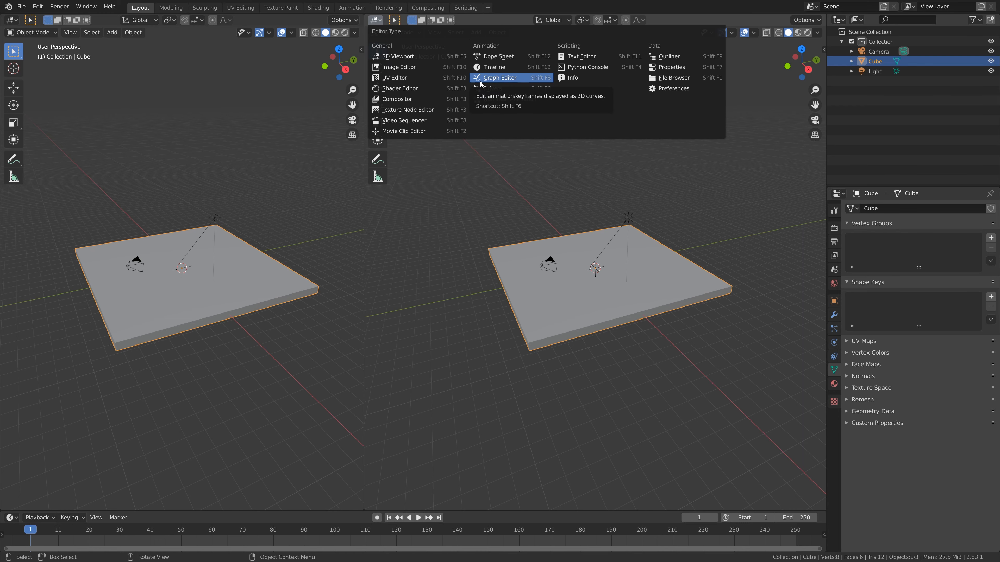
left_click(447, 87)
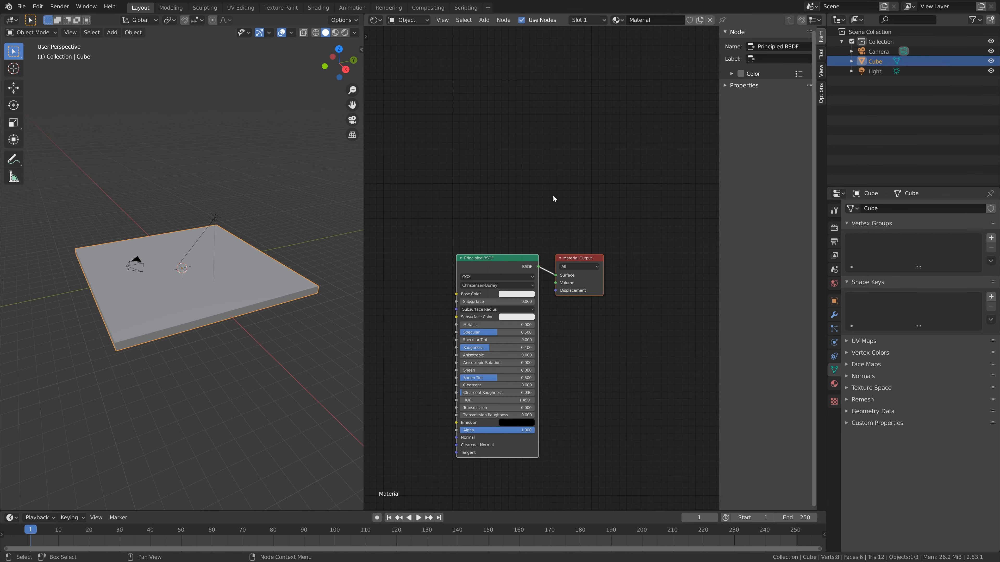
- Delete the Principled BSDF node from the slab's material
scroll(535, 223, "down", 2)
middle_click_drag(529, 227, 472, 202)
left_click(534, 214)
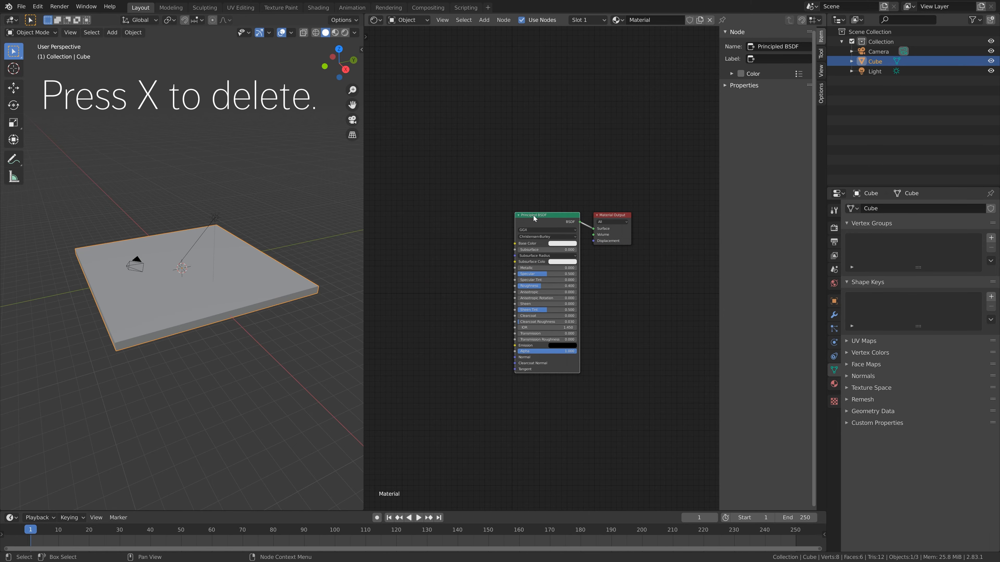
key("x")
- Add a Glossy BSDF node and connect its BSDF output to the Material Output's Surface input
key("shift+a")
left_click(533, 215)
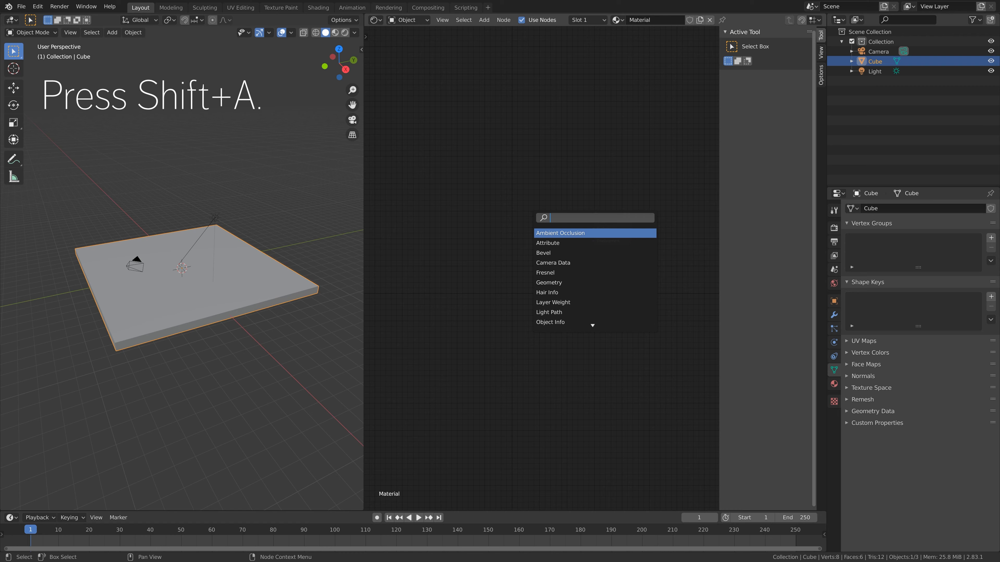
type("gl")
key("Down")
key("Return")
left_click(531, 216)
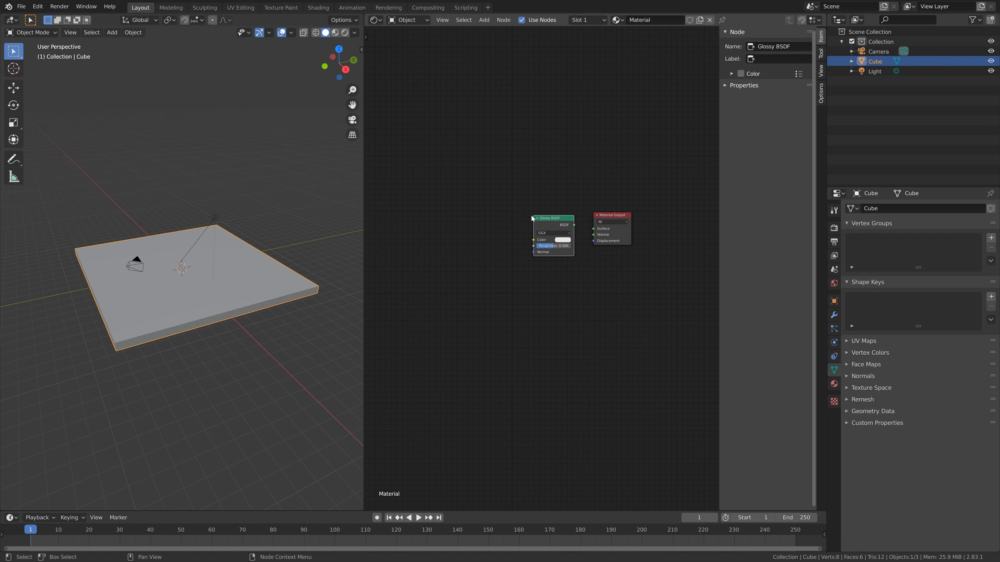
left_click_drag(574, 225, 598, 231)
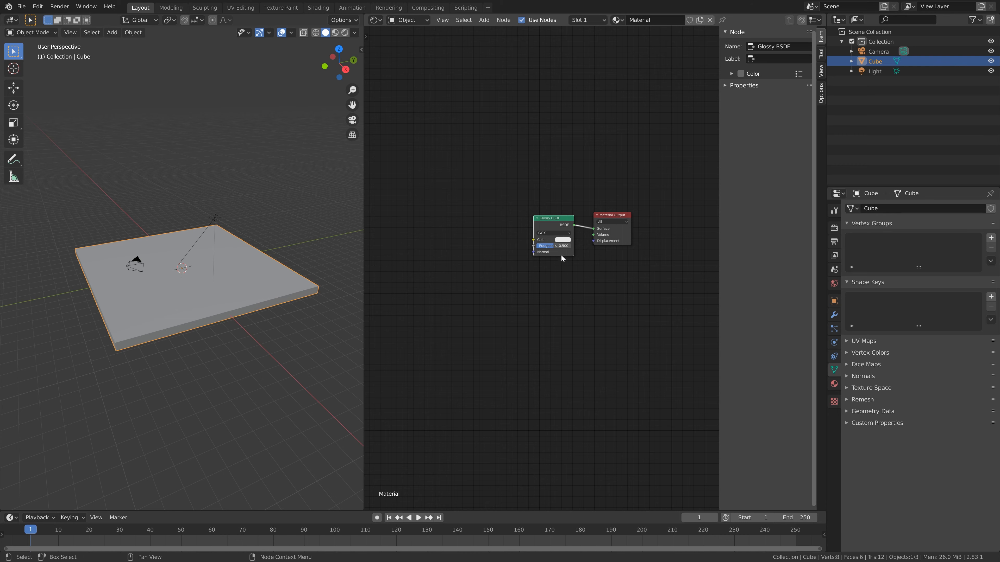
- Add a Checker Texture node and connect its Color output to the Glossy BSDF's Color input
key("shift+a")
left_click(458, 247)
type("checker")
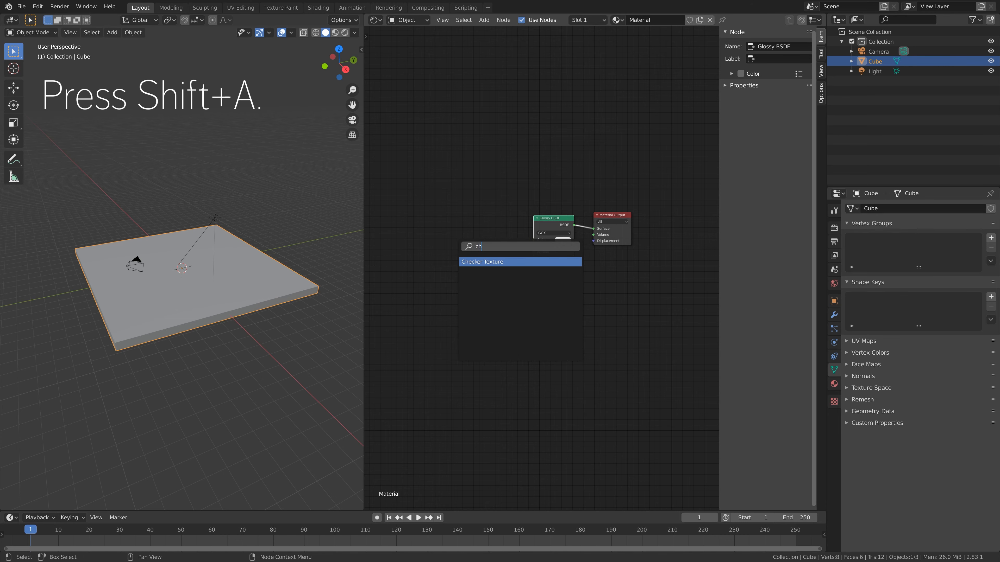
key("Return")
left_click(484, 244)
scroll(484, 244, "up", 1)
scroll(484, 244, "up", 2)
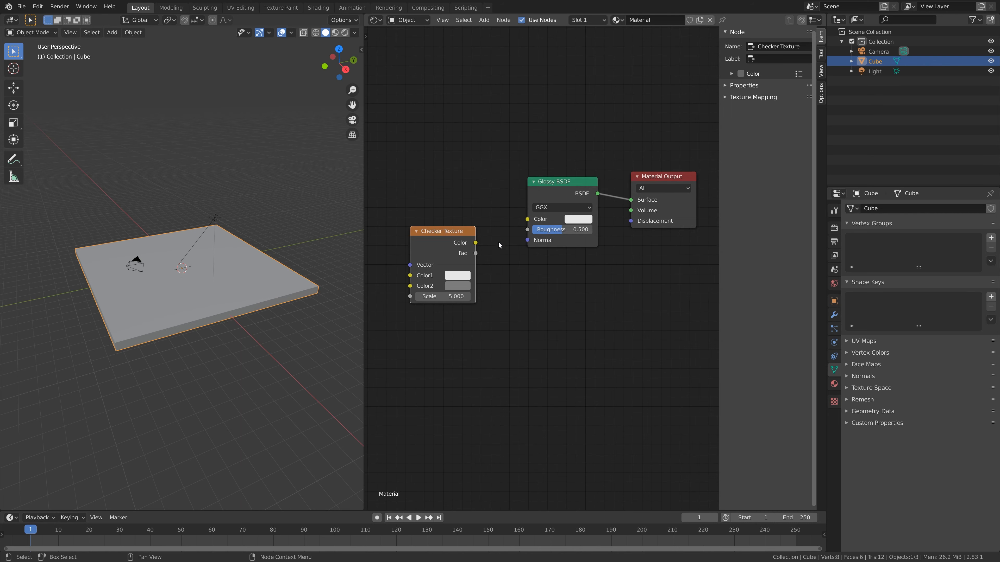
left_click_drag(448, 254, 504, 227)
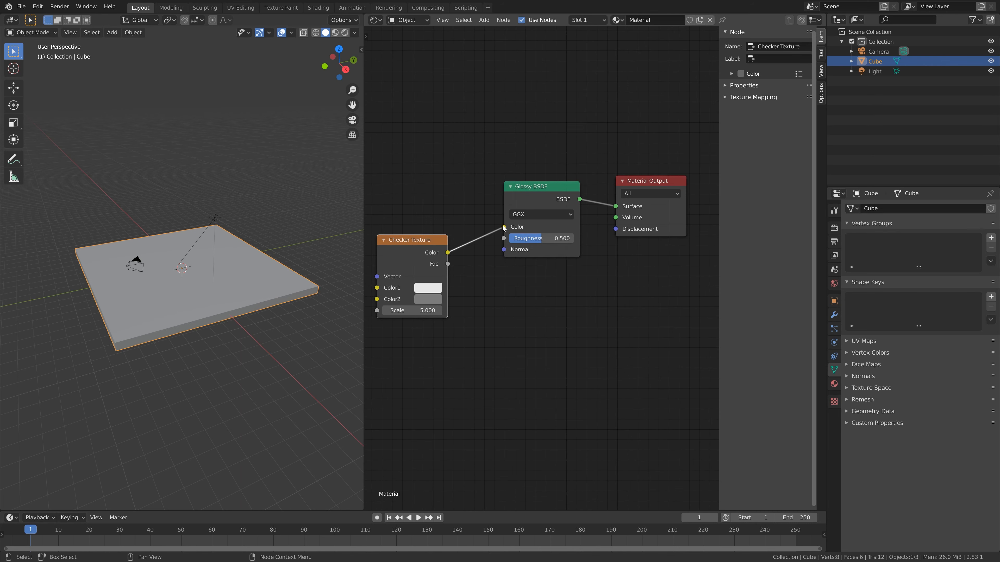
- Show the slab in Material Preview shading and set the Checker Texture's scale to 8.000
left_click(335, 32)
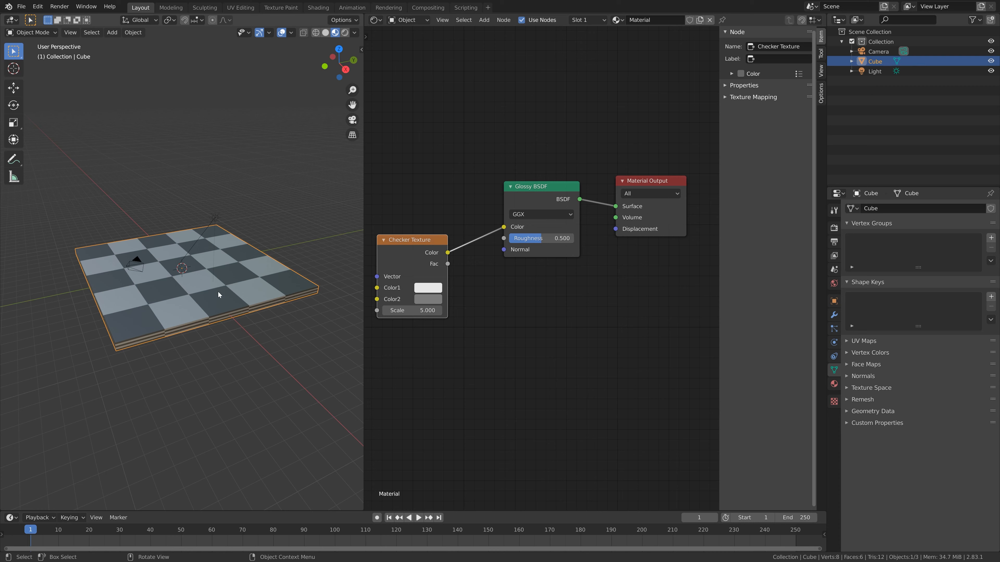
left_click_drag(411, 310, 468, 310)
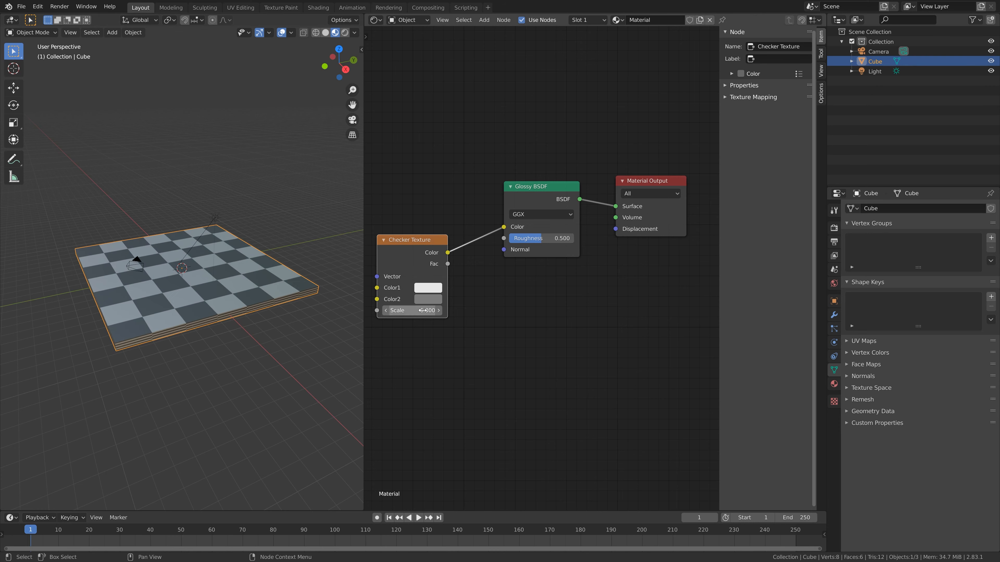
left_click(440, 309)
left_click(440, 310)
left_click(440, 310)
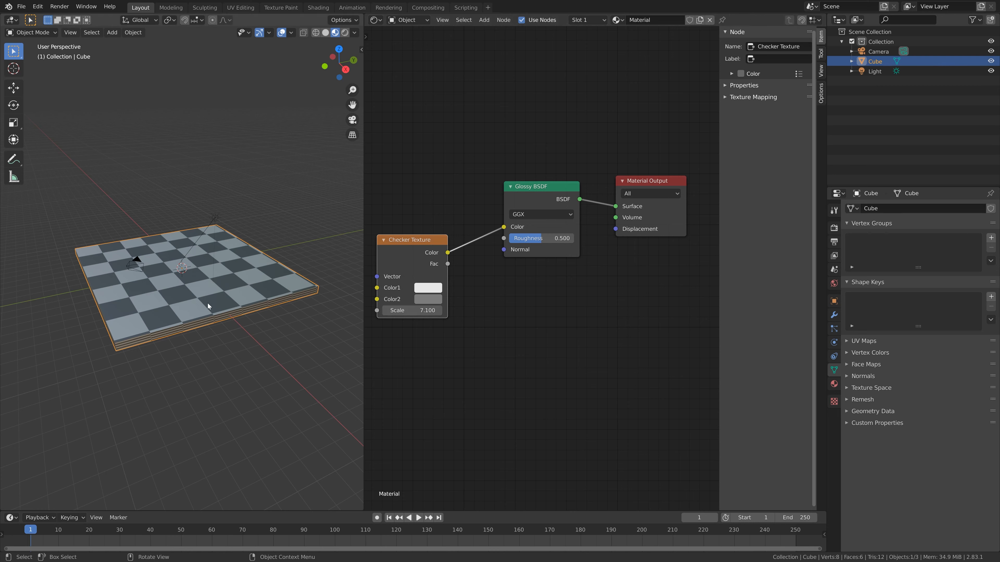
left_click(440, 310)
left_click(440, 310)
left_click(440, 310)
left_click(440, 310)
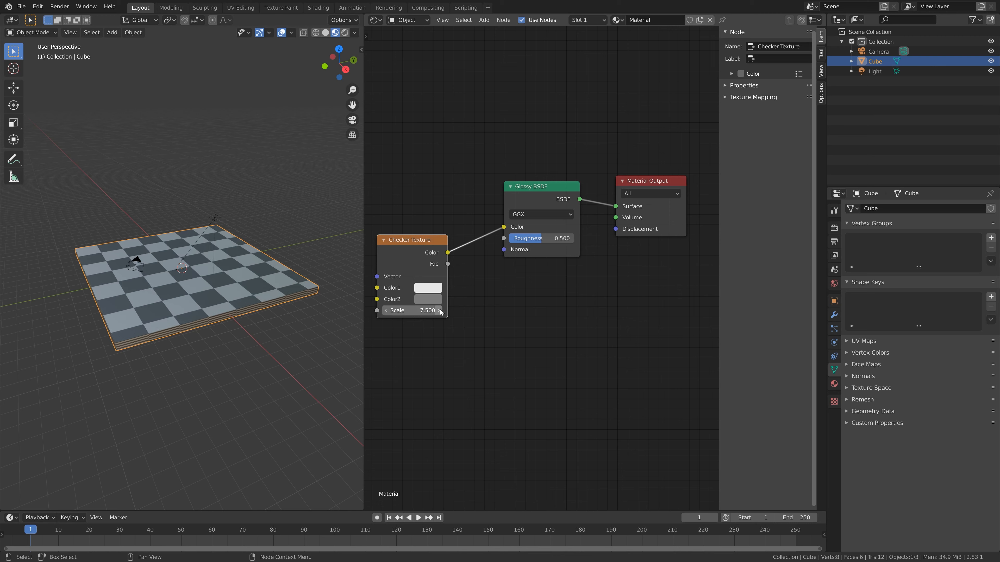
left_click(439, 310)
left_click(440, 311)
left_click(439, 310)
left_click(439, 310)
left_click(440, 310)
left_click(440, 311)
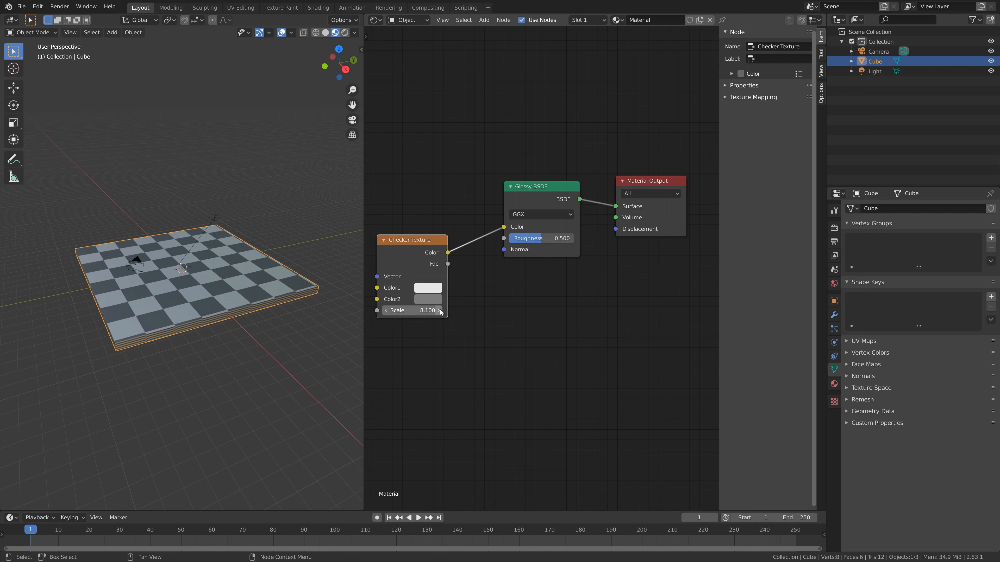
left_click(386, 310)
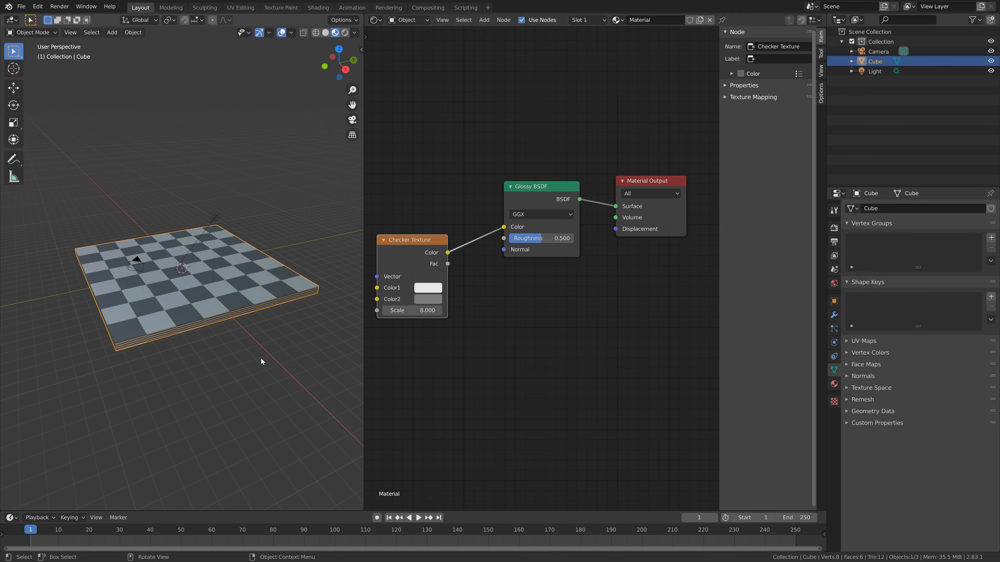
- Set the checker's Color2 to black and Color1 to pure white, and raise the Glossy BSDF's roughness to 1.000
mouse_move(261, 360)
middle_mouse_down()
mouse_move(287, 384)
mouse_move(278, 360)
middle_mouse_up()
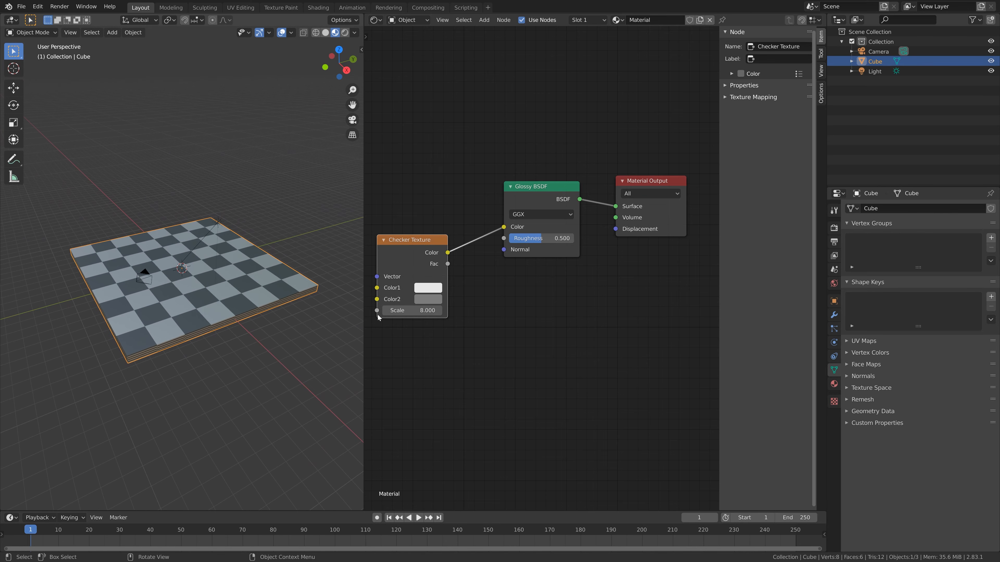
left_click(424, 298)
left_click_drag(503, 205, 503, 227)
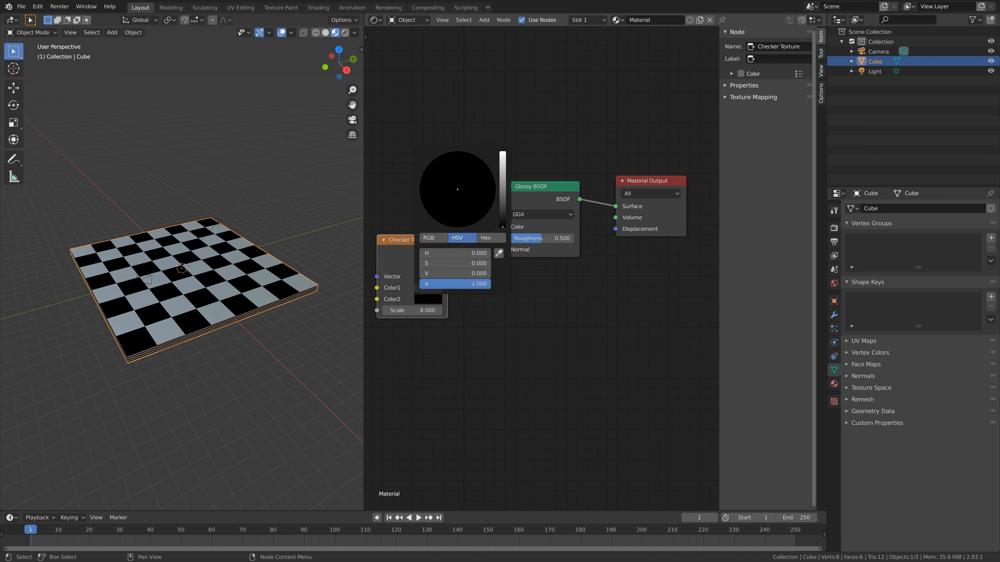
left_click(421, 288)
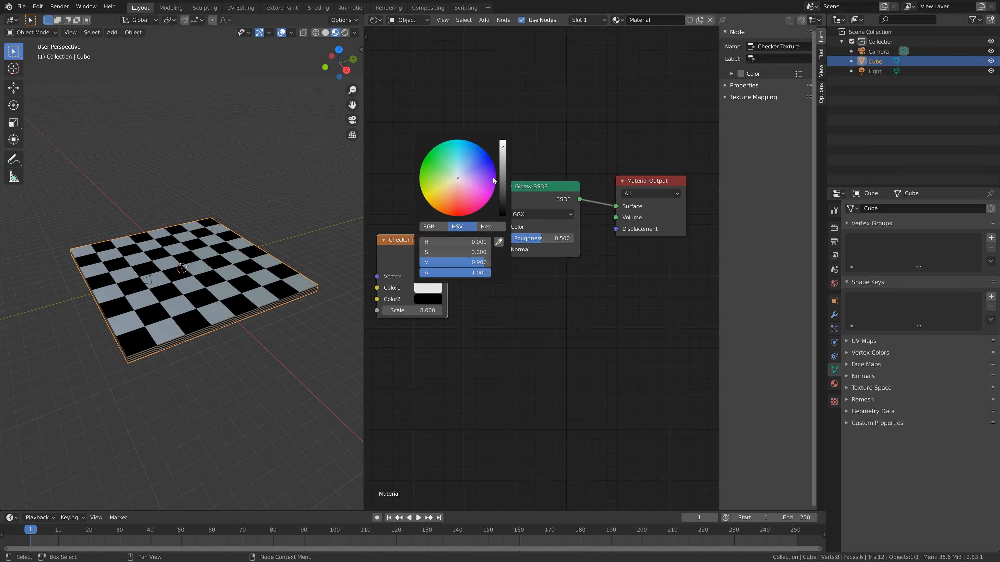
left_click_drag(503, 154, 503, 141)
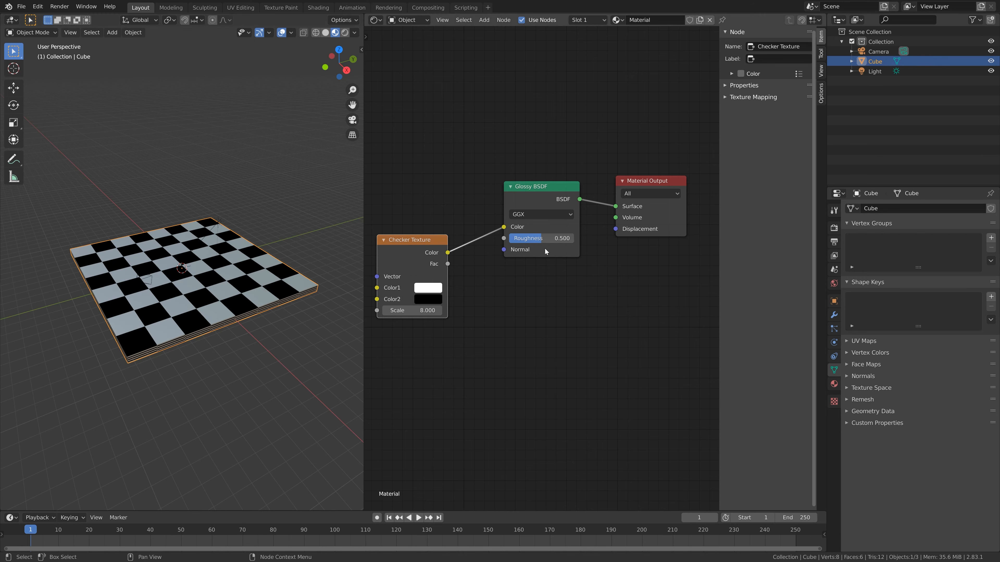
left_click_drag(546, 238, 570, 238)
- Inspect the board from several angles in Rendered, Solid and Material Preview shading
left_click(834, 284)
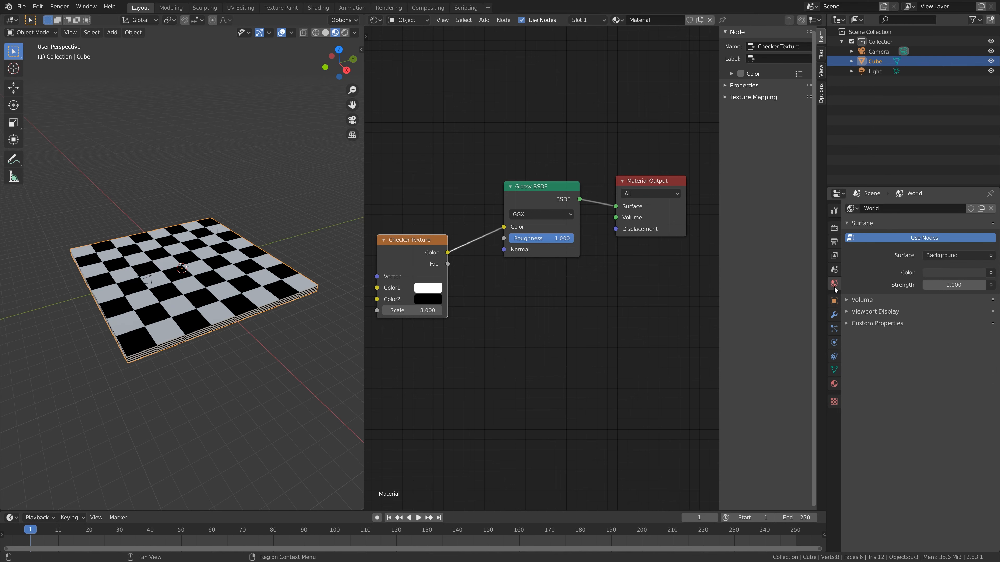
left_click(345, 33)
mouse_move(100, 293)
middle_mouse_down()
mouse_move(141, 288)
mouse_move(118, 291)
middle_mouse_up()
left_click(326, 33)
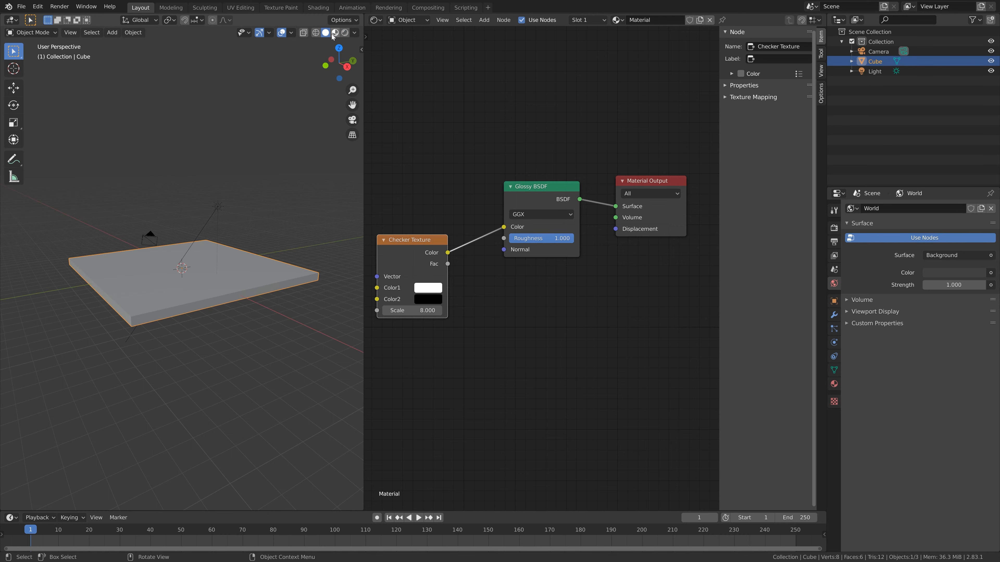
middle_click_drag(289, 115, 288, 137)
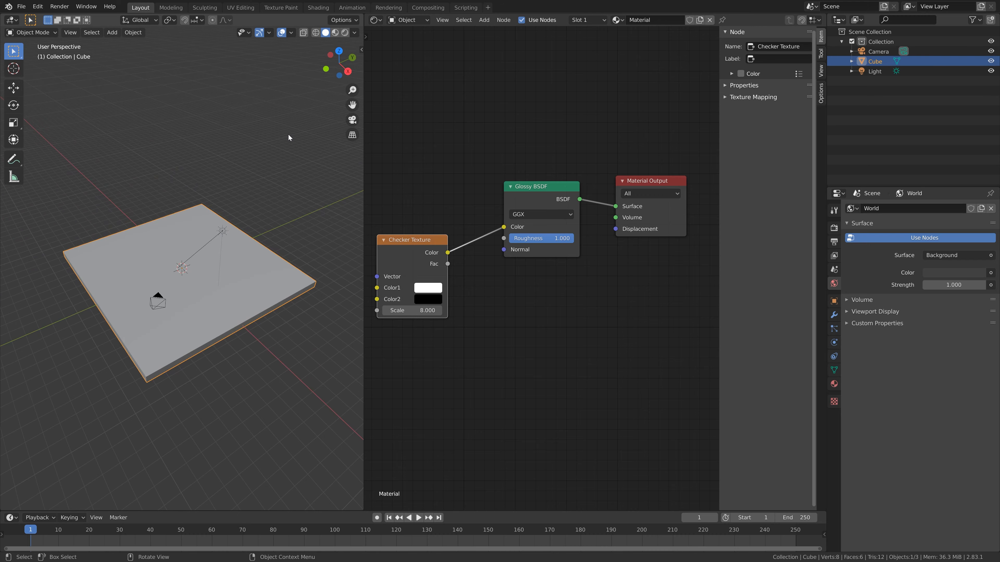
left_click(335, 33)
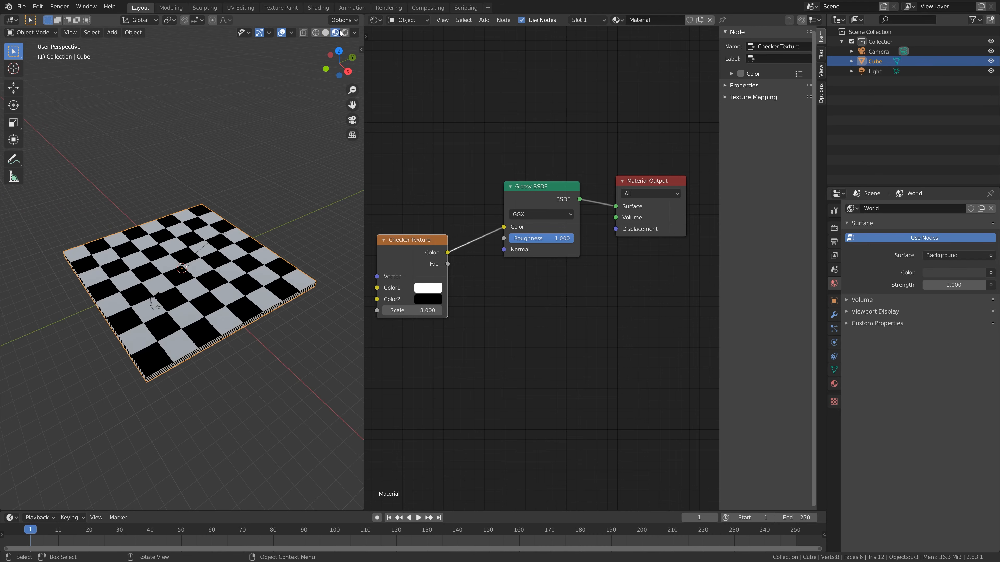
middle_click_drag(283, 346, 284, 323)
scroll(297, 326, "up", 2)
- Rename the slab's material as Checker
left_click(833, 384)
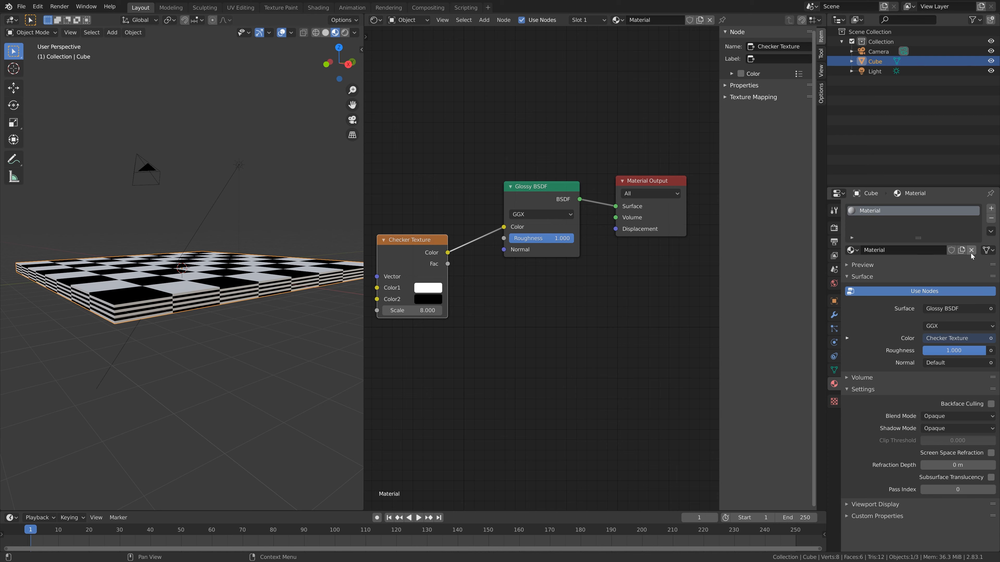
double_click(880, 250)
type("Checker")
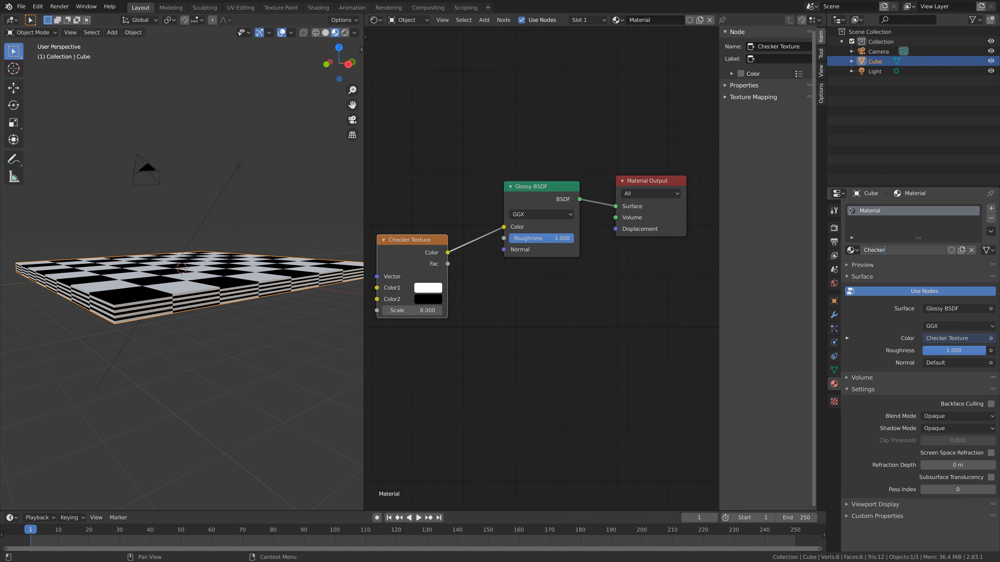
key("Return")
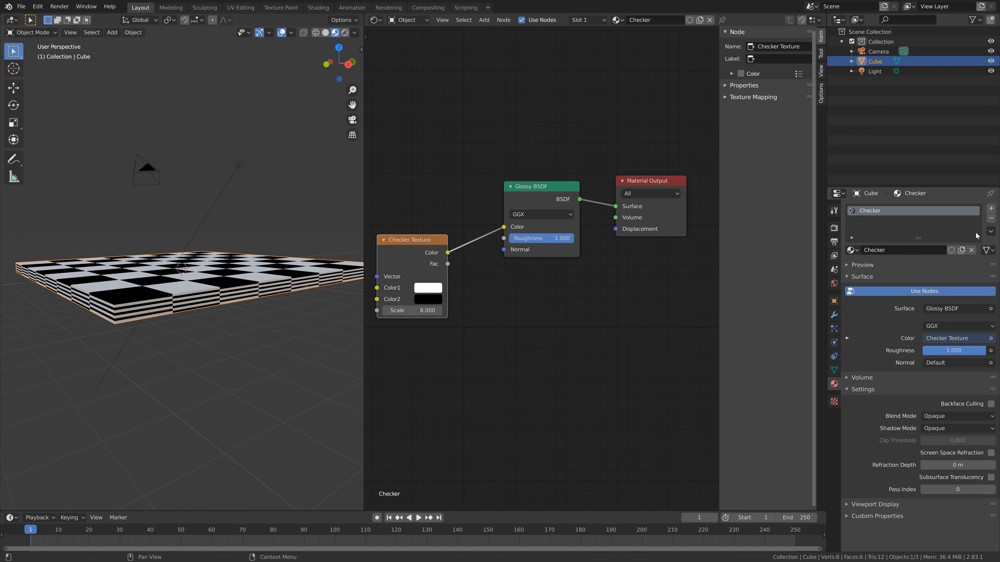
- Add a second material slot to the slab and create a new material in it
left_click(990, 208)
left_click(901, 271)
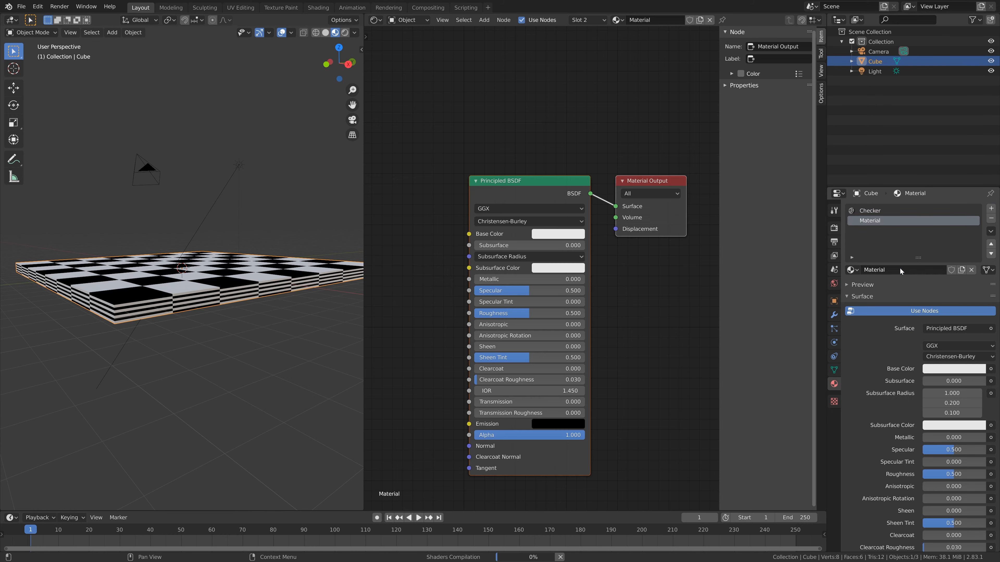
- Change the second material's surface shader to Glossy BSDF and darken its color to near-black
left_click(943, 329)
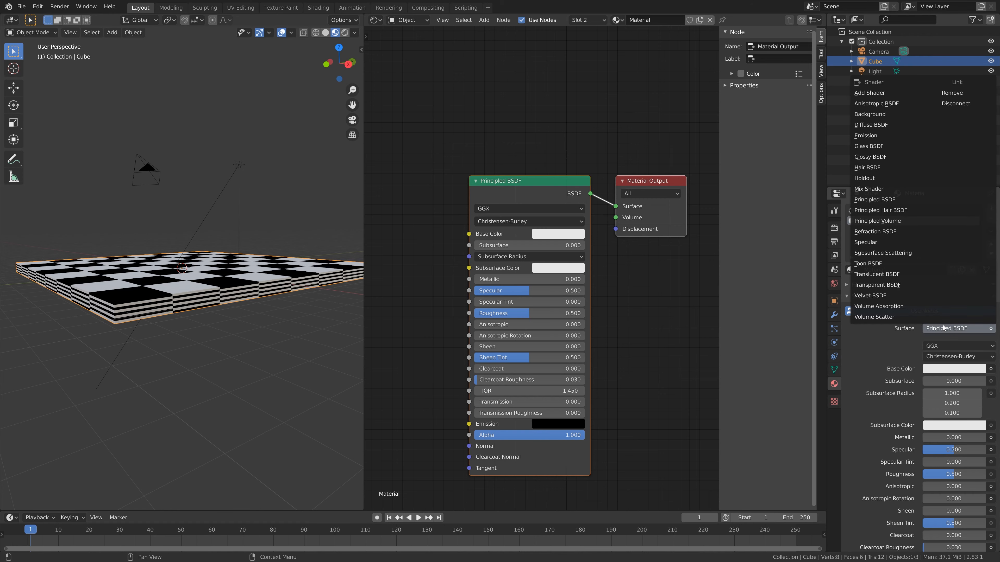
left_click(879, 156)
left_click(947, 358)
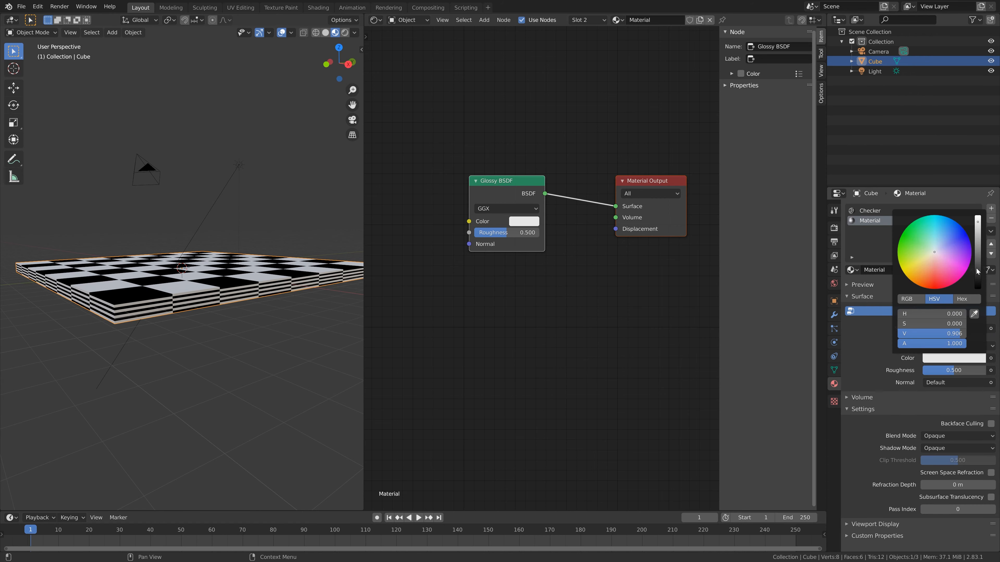
left_click_drag(979, 272, 979, 291)
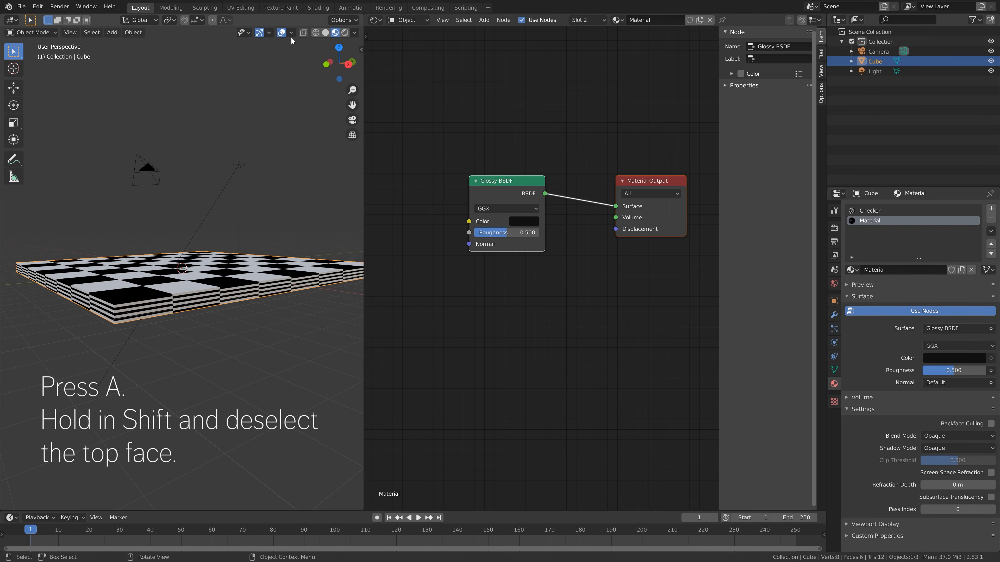
- Select all of the board's faces except the top one in Edit Mode and assign the dark second material to them
key("Tab")
key("2")
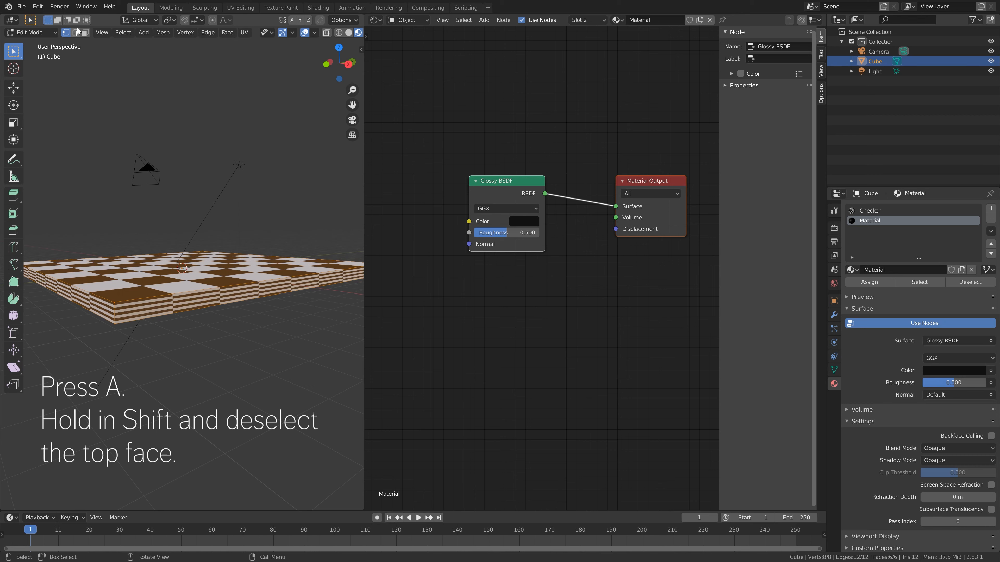
key("3")
key("a")
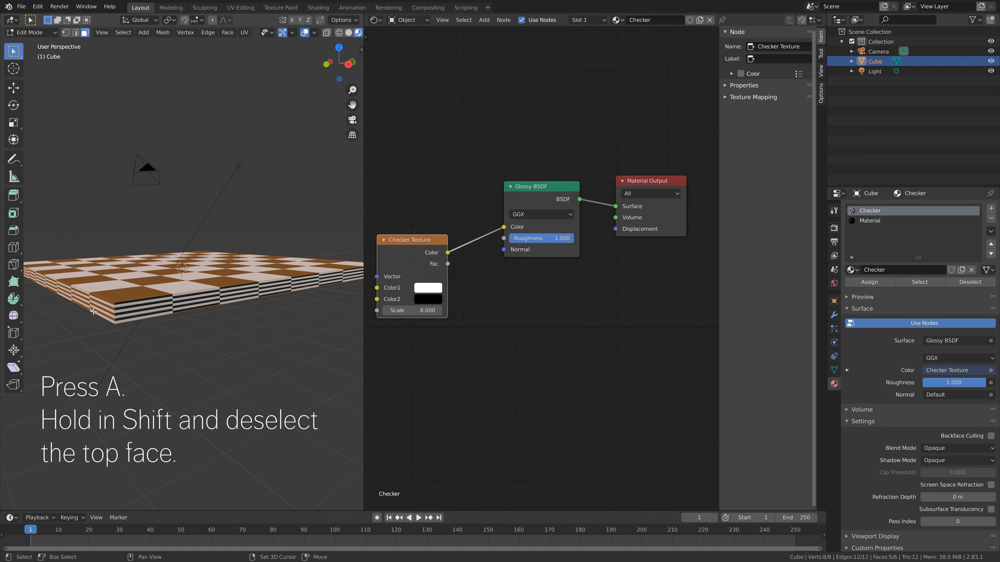
left_click(127, 302, "shift")
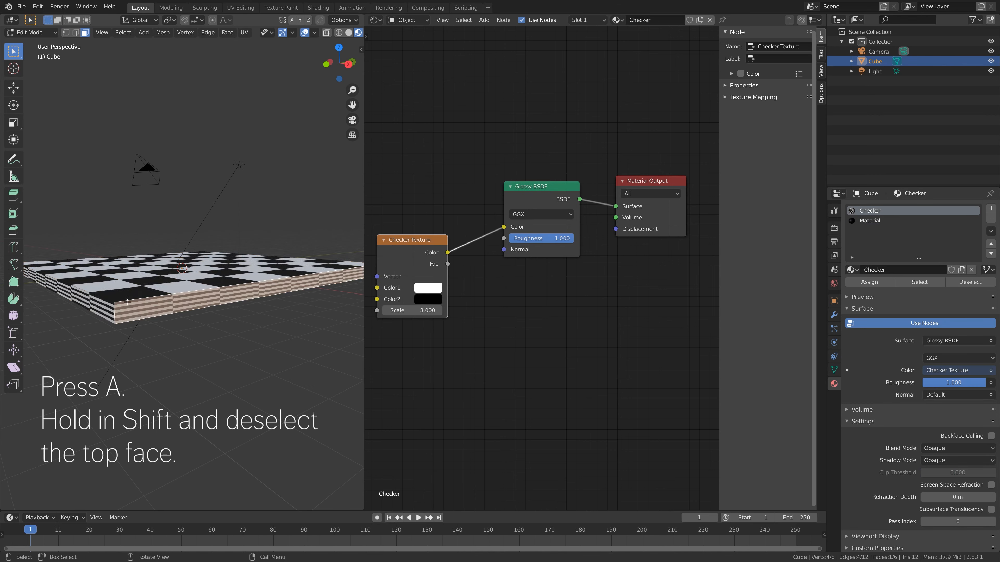
key("a")
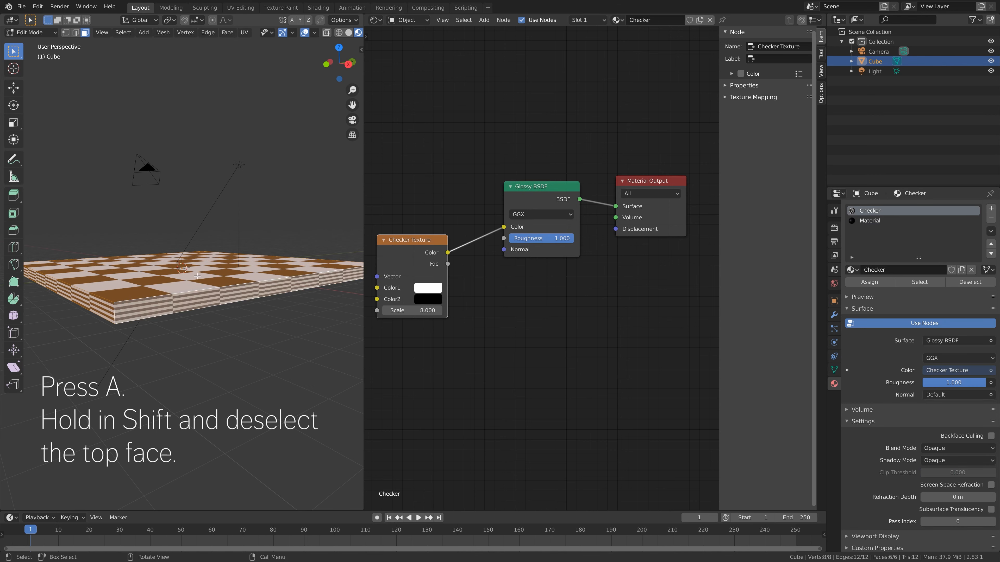
left_click(127, 302, "shift")
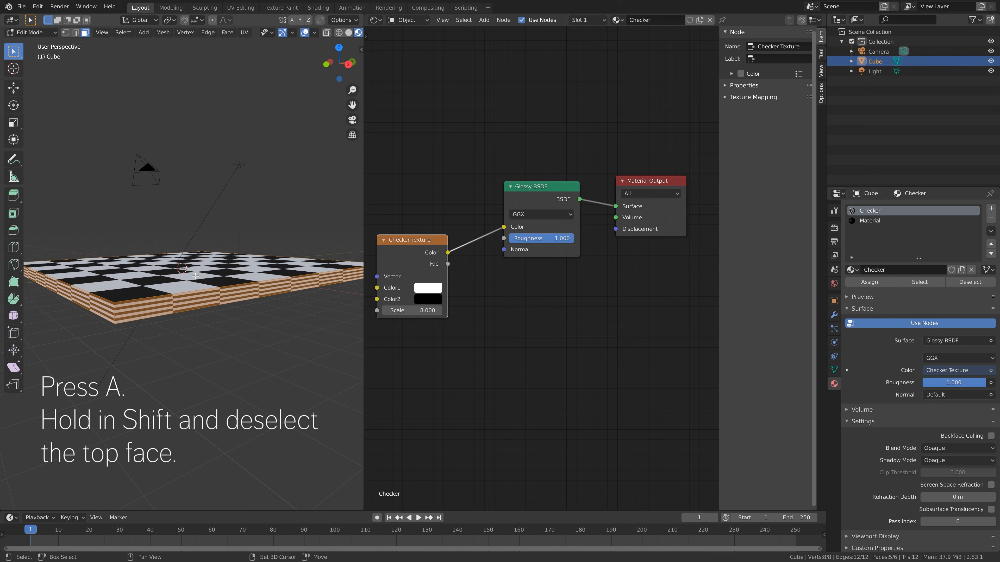
left_click(874, 221)
left_click(873, 283)
mouse_move(319, 313)
middle_mouse_down()
mouse_move(330, 340)
mouse_move(321, 346)
mouse_move(324, 322)
middle_mouse_up()
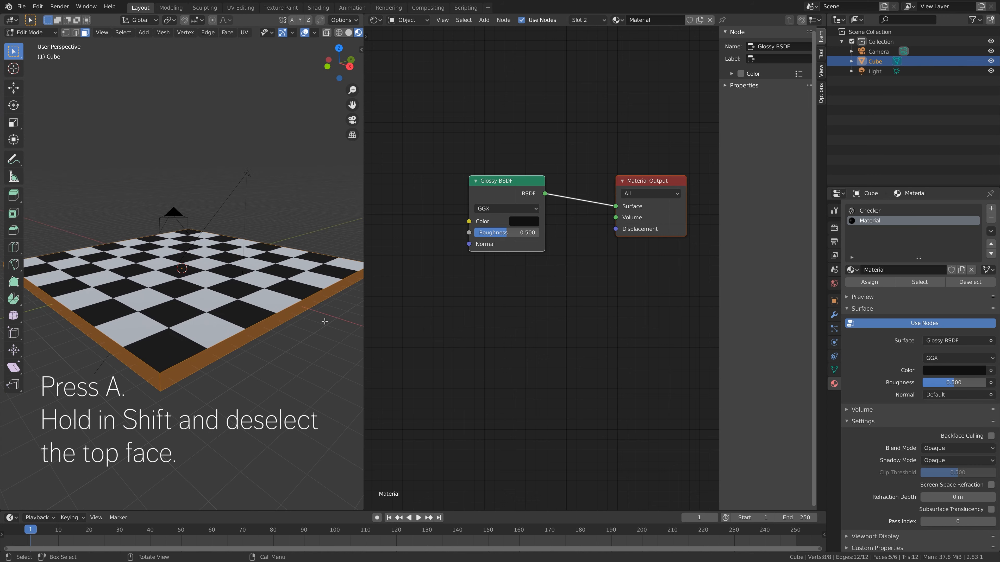
- Return to Object Mode and switch the viewport to Solid shading
key("Tab")
mouse_move(218, 238)
middle_mouse_down()
mouse_move(237, 244)
mouse_move(250, 227)
mouse_move(210, 239)
middle_mouse_up()
left_click(326, 34)
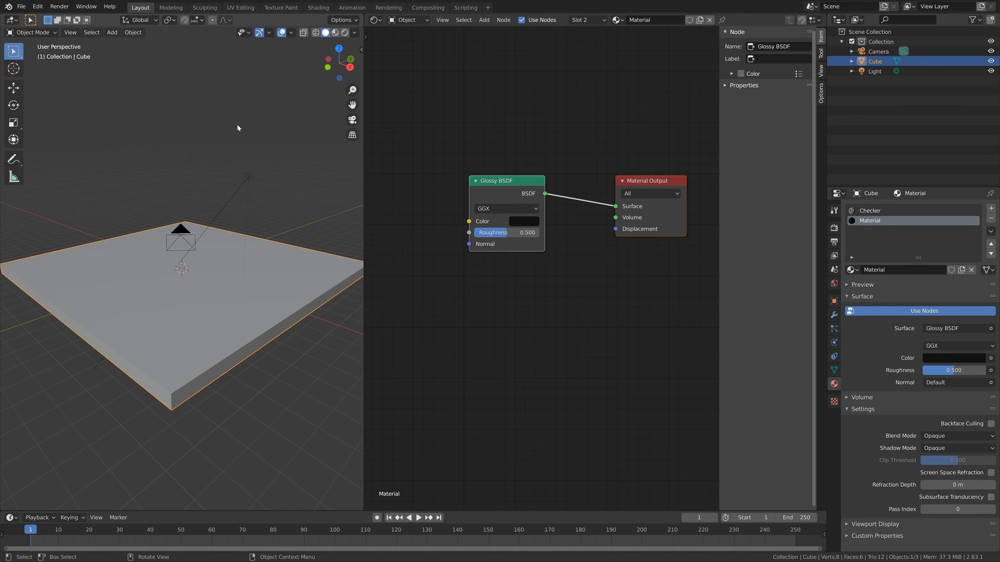
- Start saving the project and create and open a new folder named Chess in D:\Blender
left_click(21, 7)
left_click(38, 82)
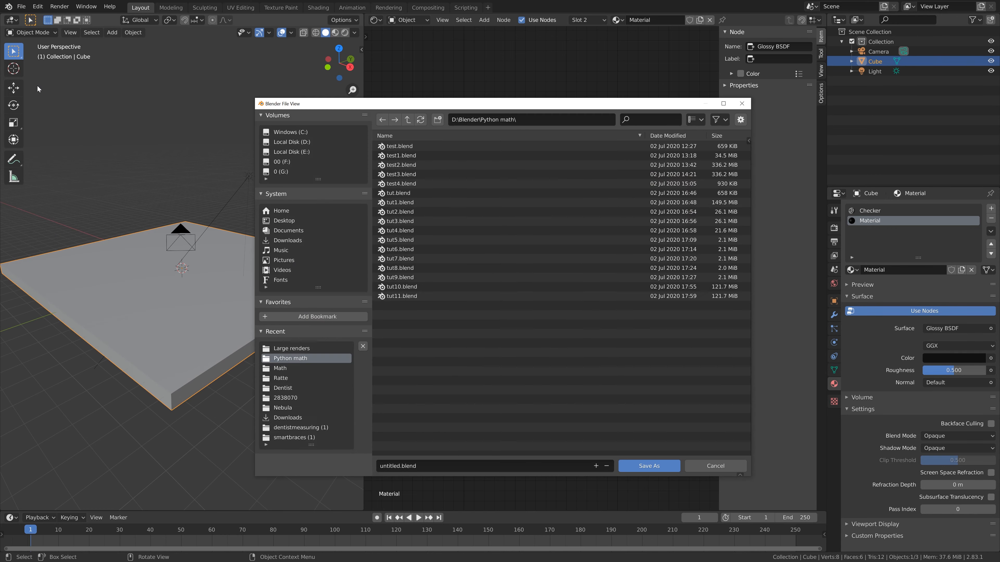
left_click(407, 119)
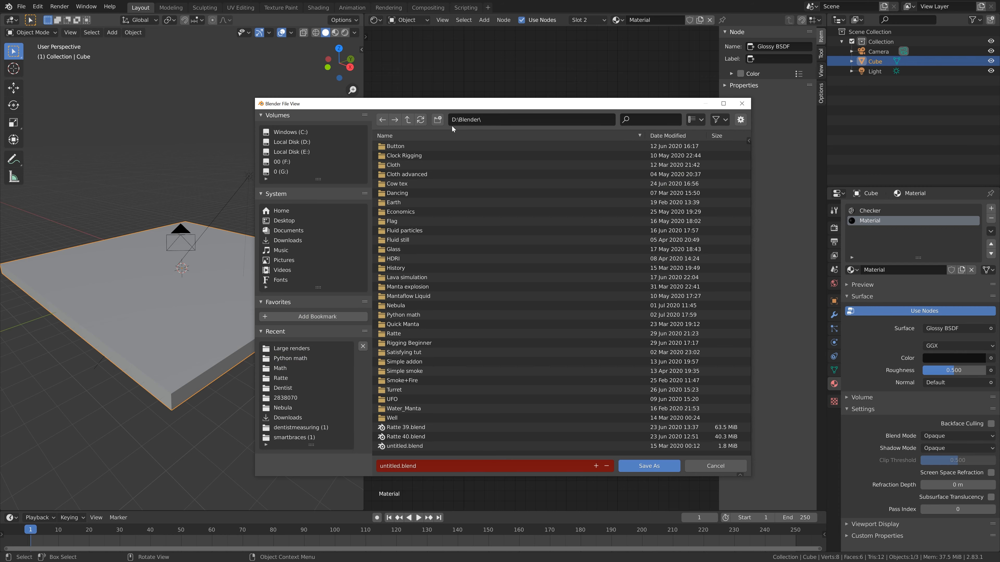
left_click(437, 119)
type("Ch")
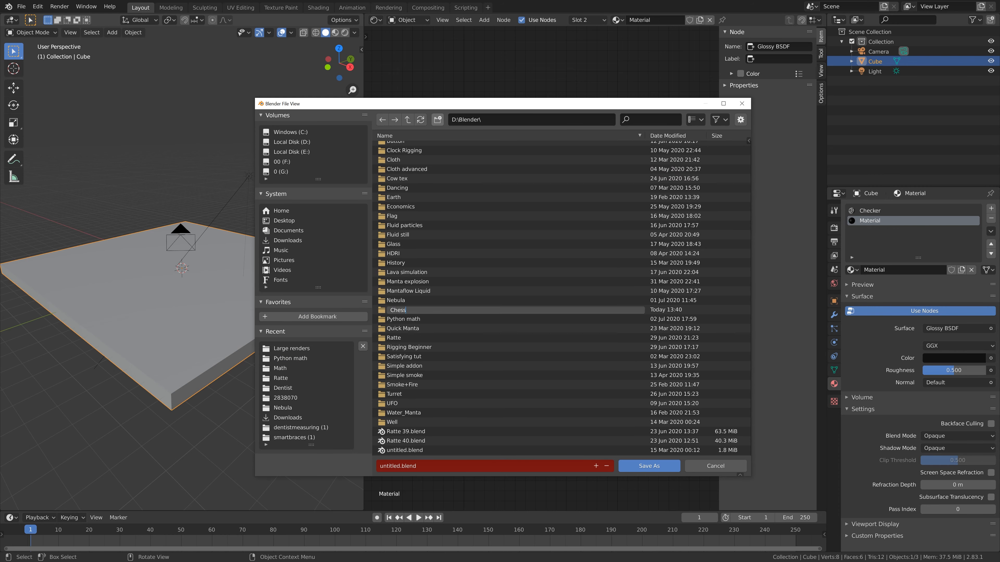
type("ess")
key("Return")
key("Return")
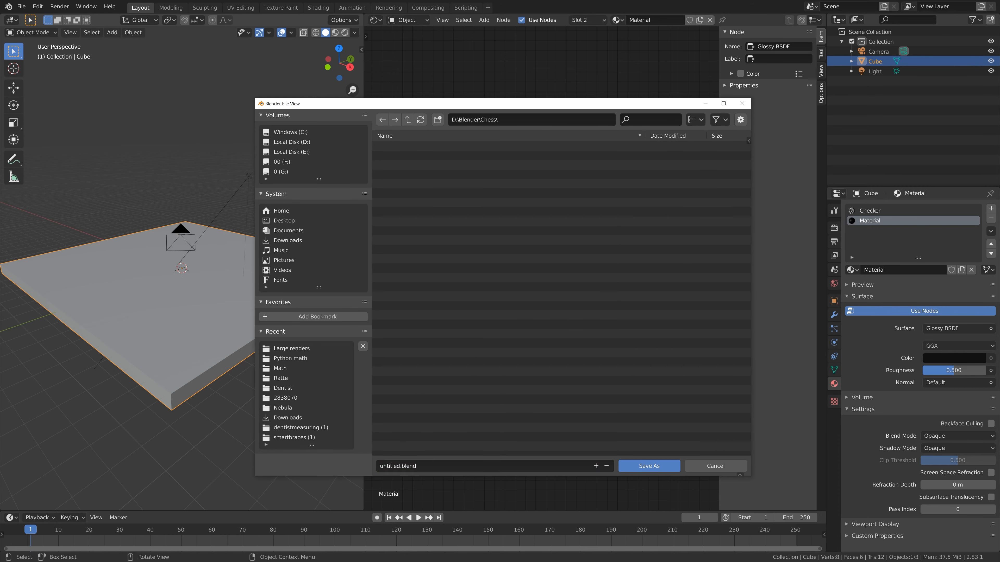
- Save the project in the Chess folder as tut.blend
left_click(433, 465)
type("tut")
key("Return")
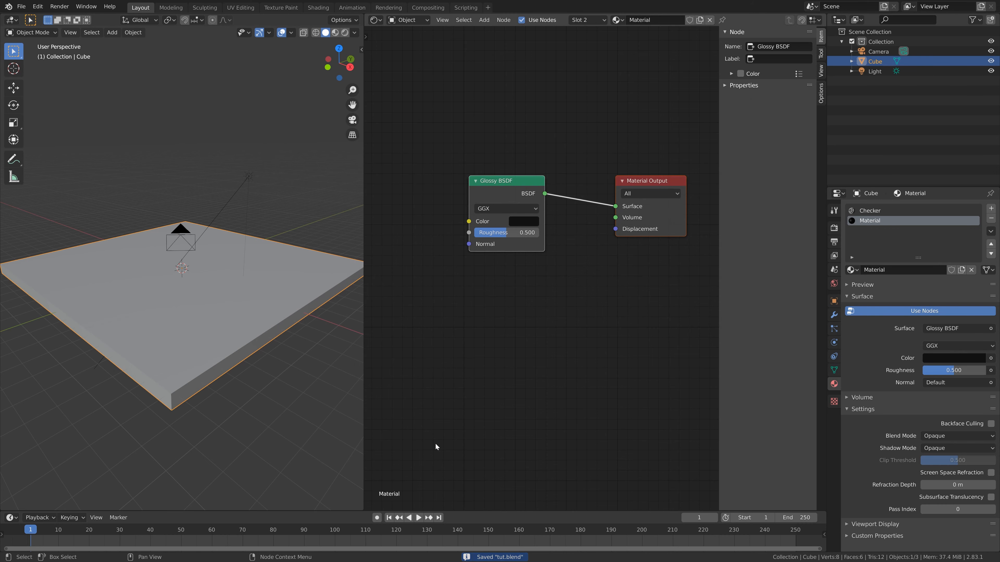
- Switch to the browser and save the chess pieces picture as Ref in D:\Blender\Chess
key("alt+Tab")
key("alt+Tab")
key("alt+Tab")
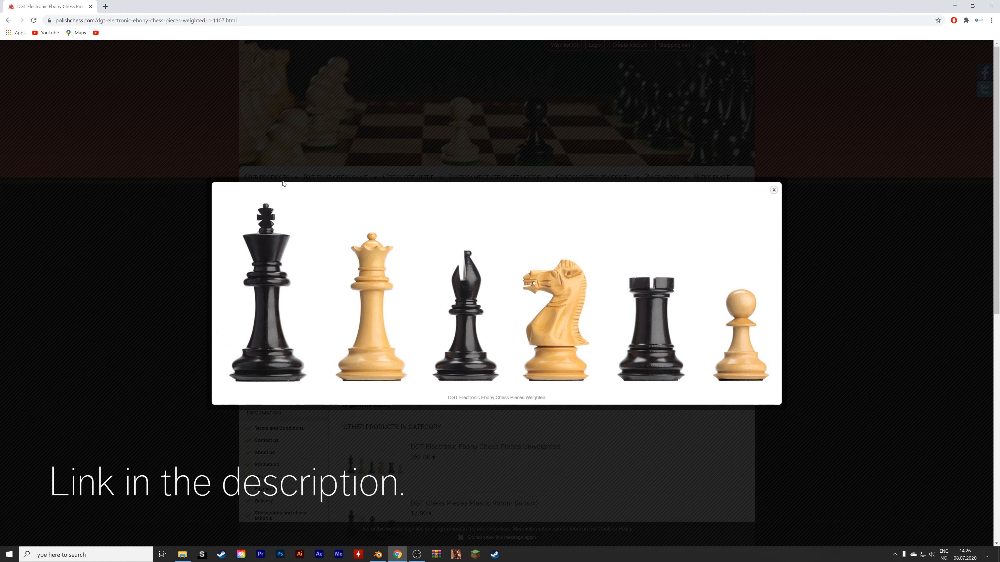
right_click(455, 272)
left_click(478, 295)
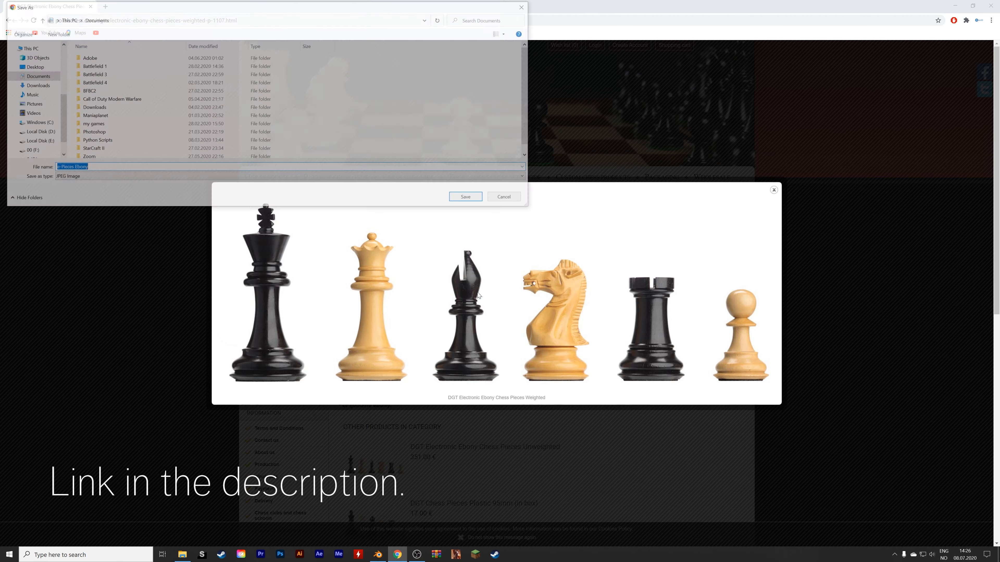
left_click(37, 132)
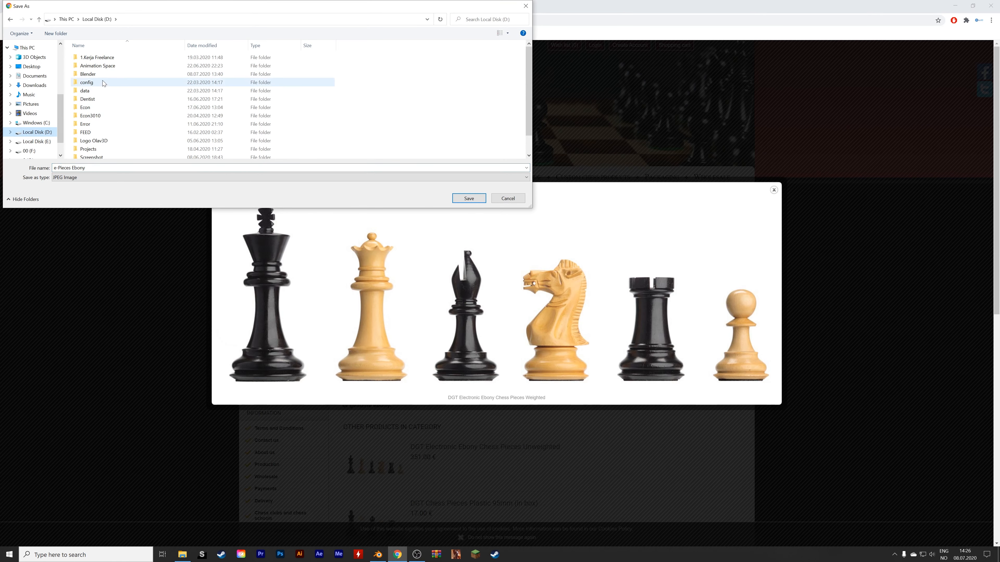
double_click(104, 75)
double_click(87, 66)
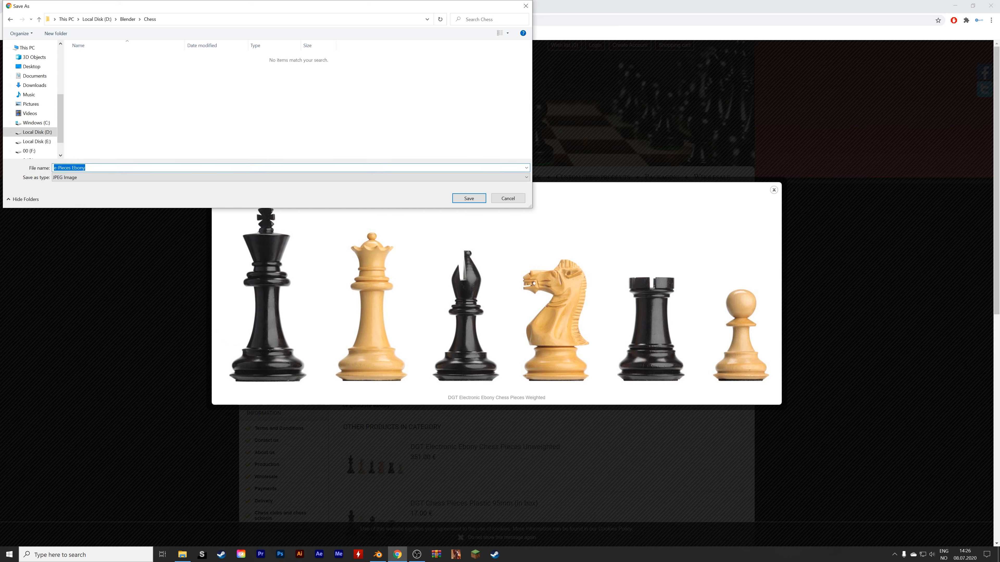
type("R")
key("Return")
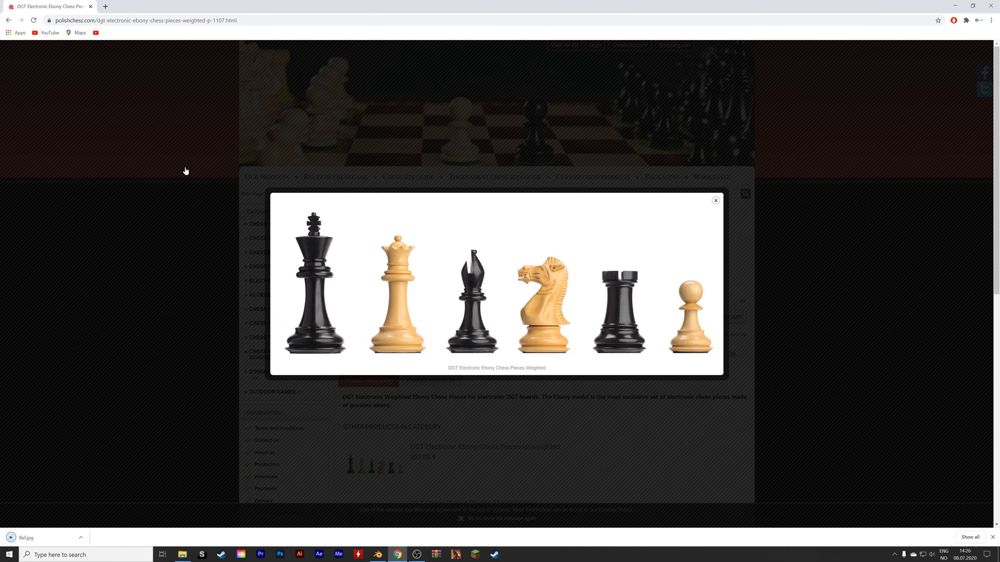
- Switch back to Blender, expand the 3D viewport over the node editor area and deselect the board
key("alt+Tab")
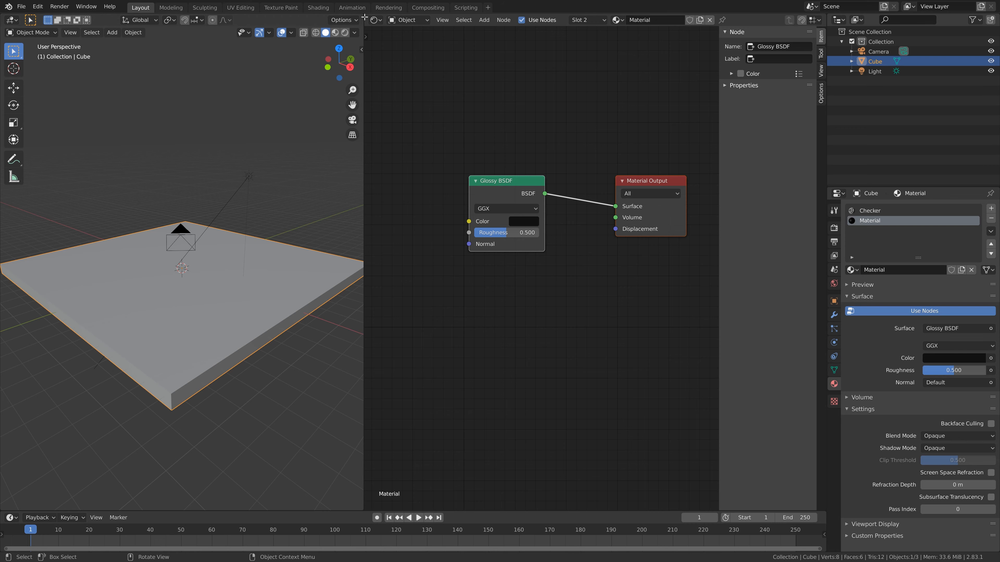
left_click_drag(361, 16, 378, 19)
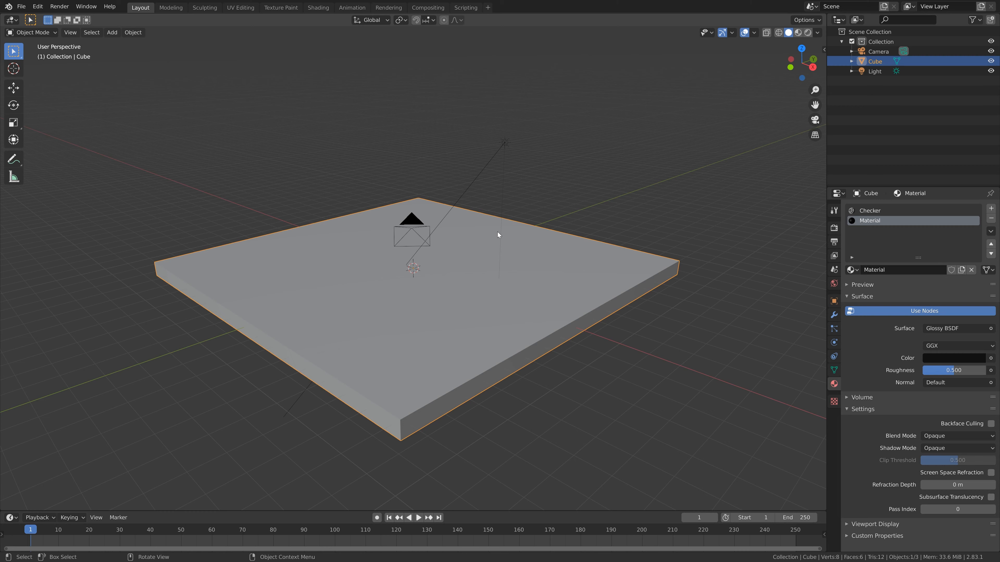
key("alt+a")
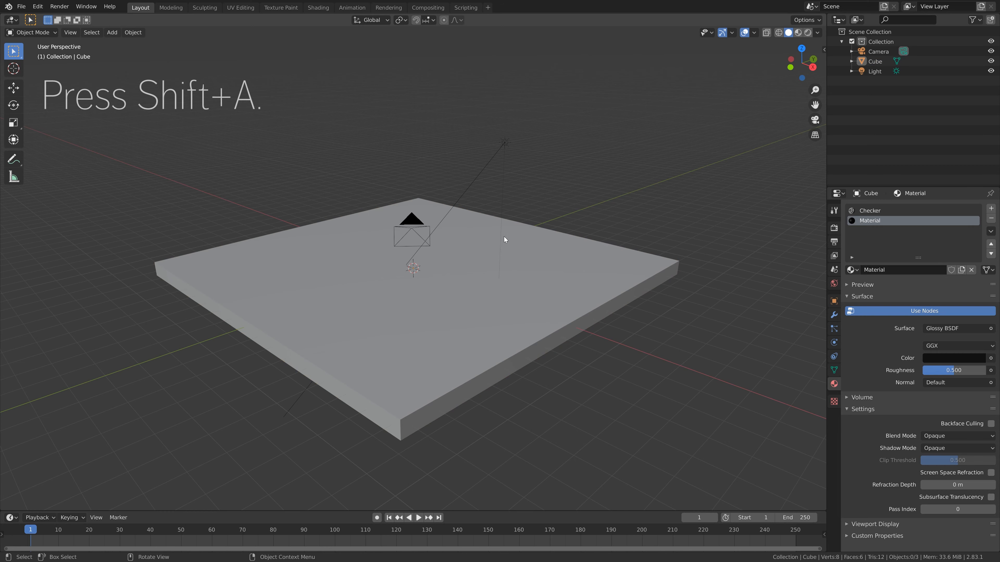
- Add Ref.jpg from the Chess folder to the scene as a reference image
key("shift+a")
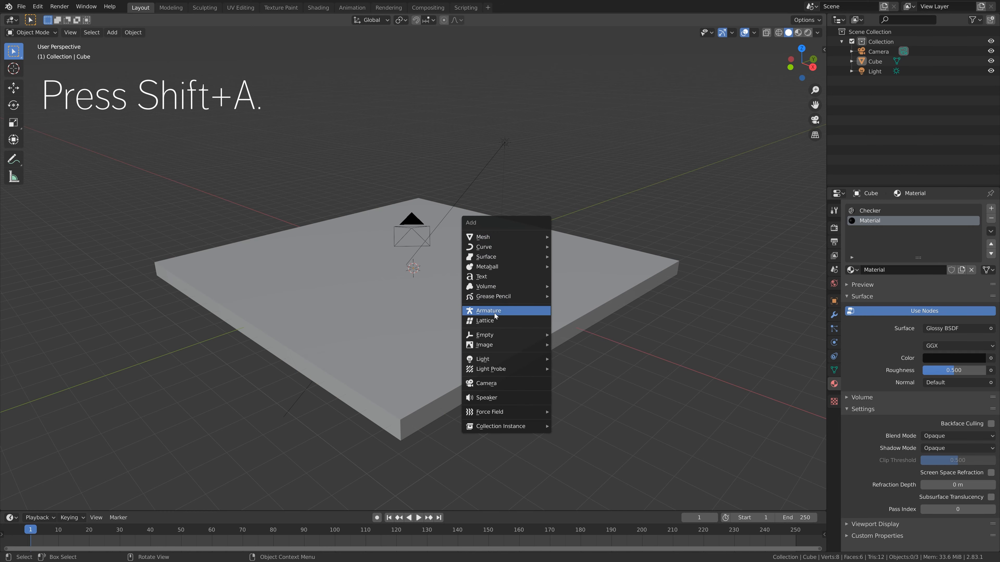
mouse_move(519, 345)
left_click(586, 345)
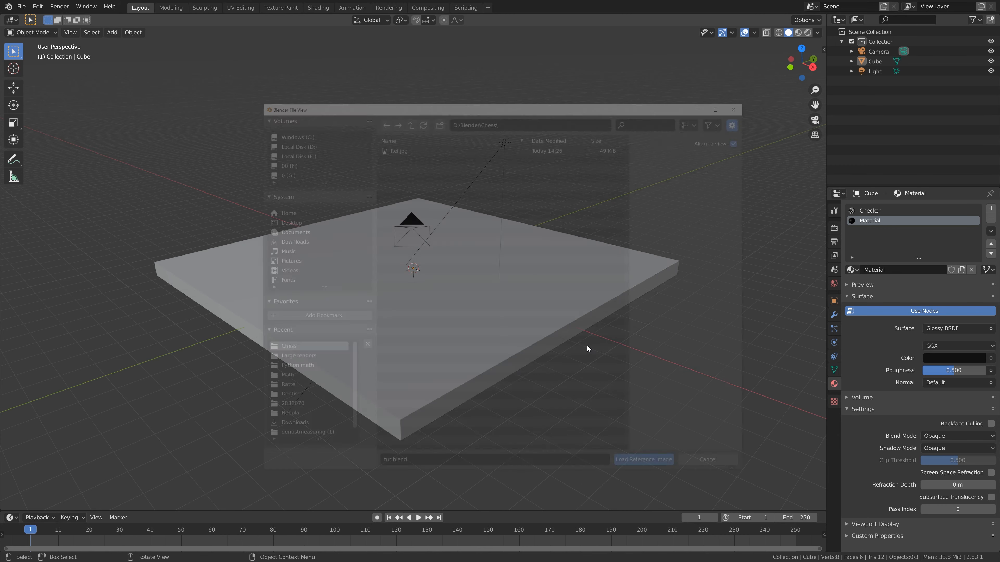
left_click(444, 148)
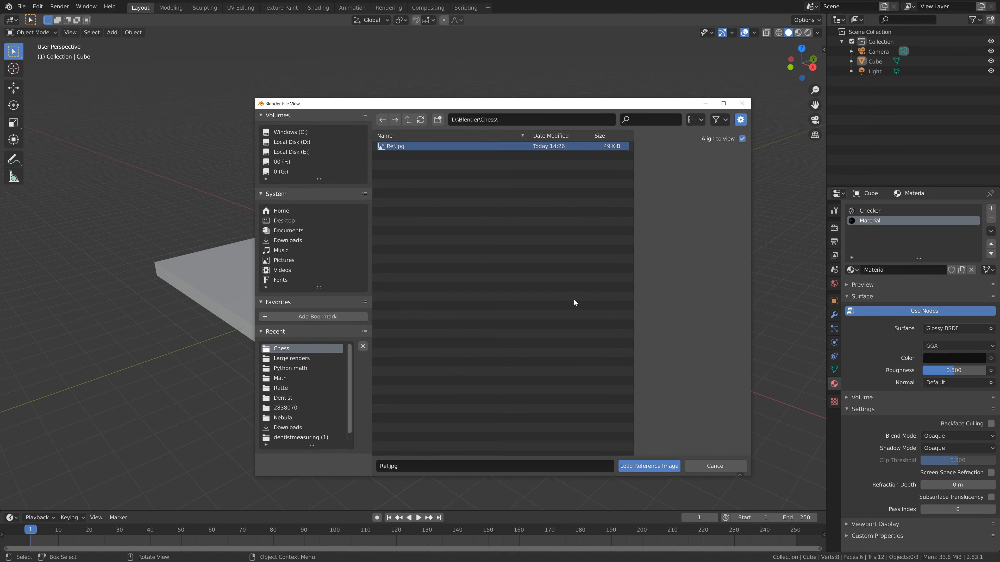
left_click(650, 466)
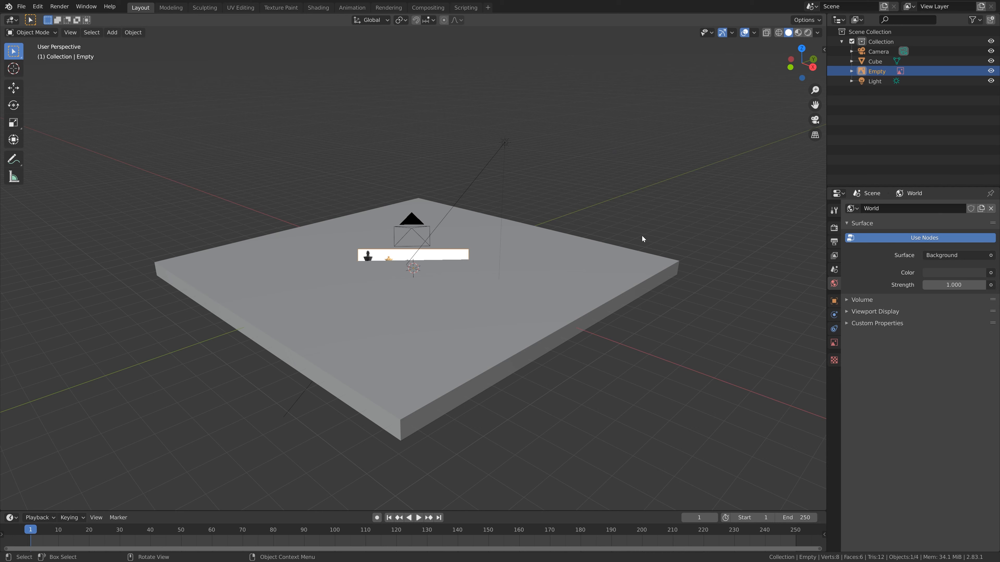
- Set the reference image's rotation to X 90°, Y 0° and Z 0°
key("n")
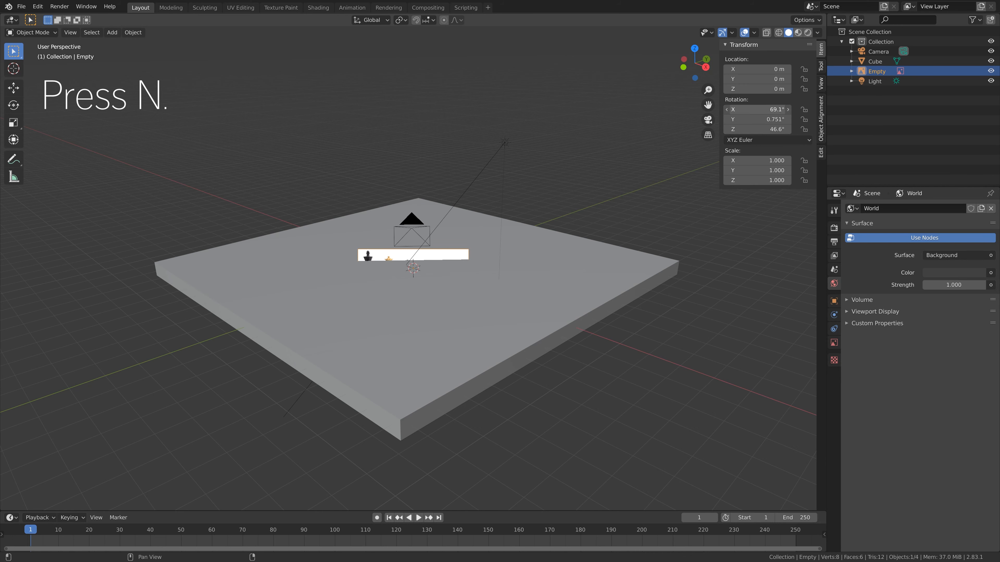
left_click_drag(749, 109, 749, 129)
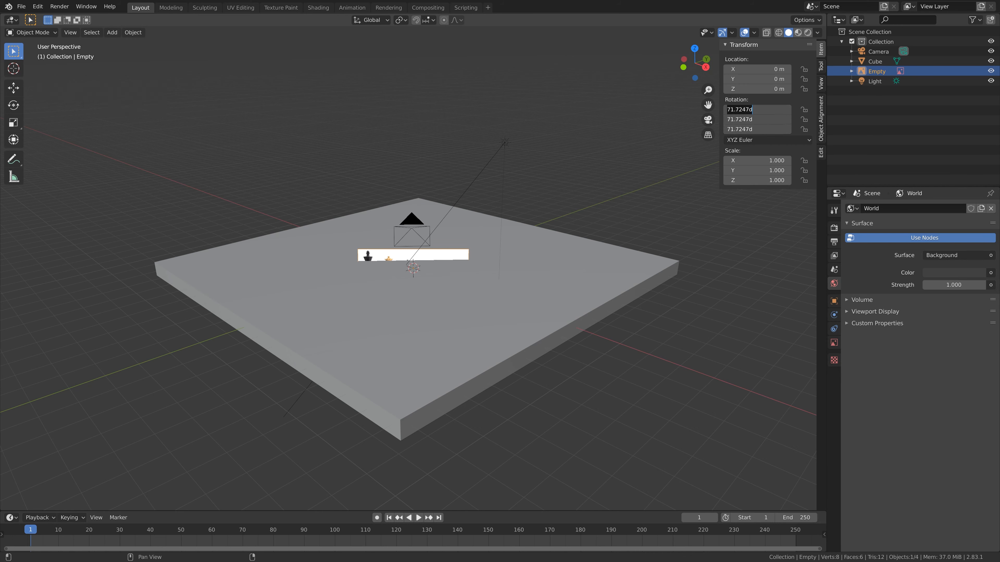
type("0")
key("Return")
left_click(754, 119)
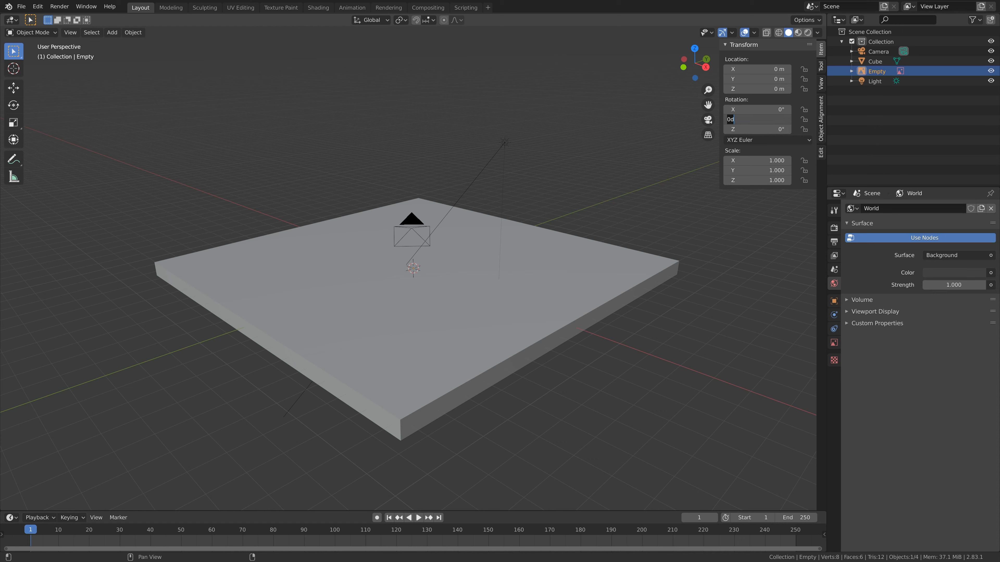
left_click(756, 109)
type("90")
key("Return")
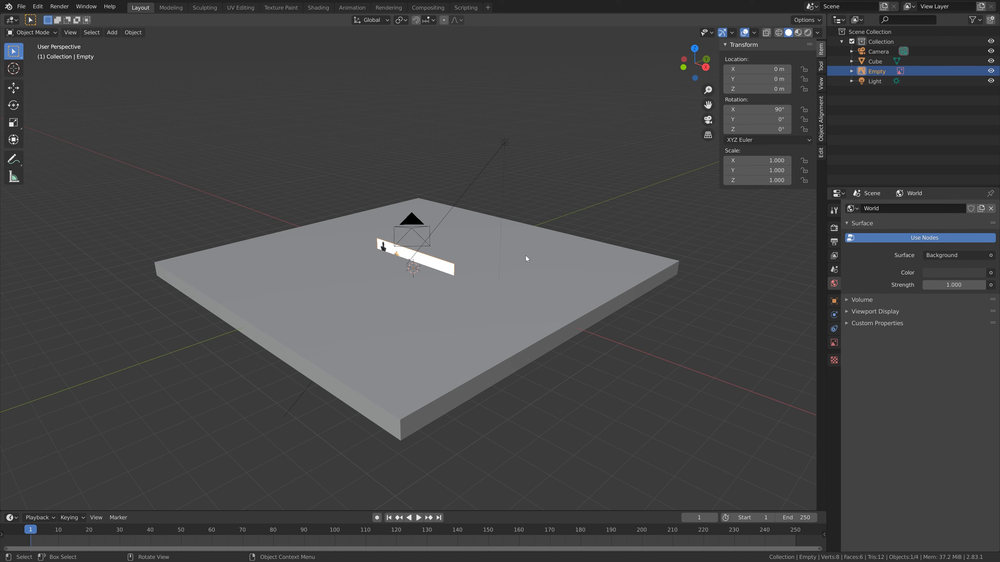
- In front orthographic view, move the reference image about 1.105 m up along Z so the pieces stand on the board
key("KP_1")
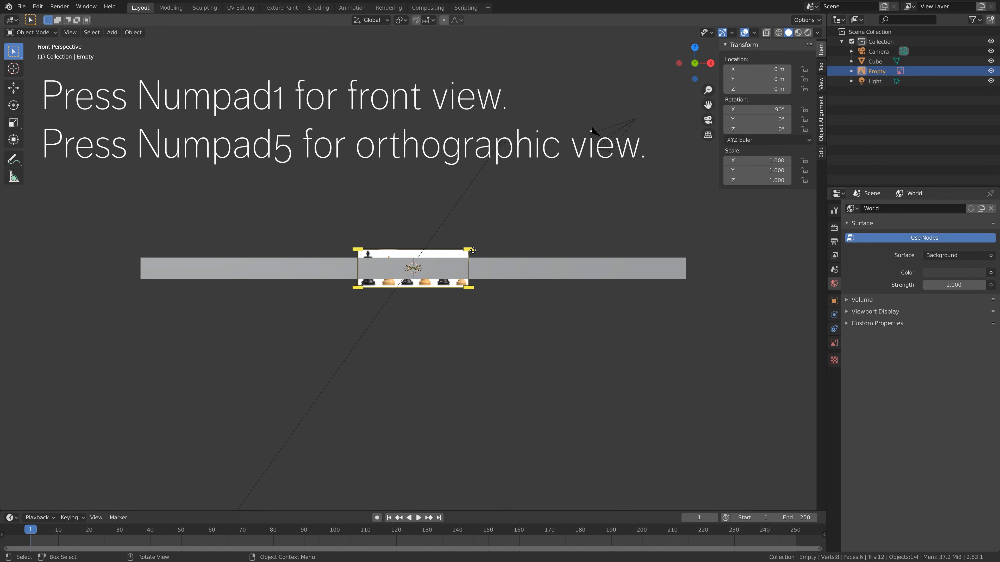
scroll(509, 284, "up", 6)
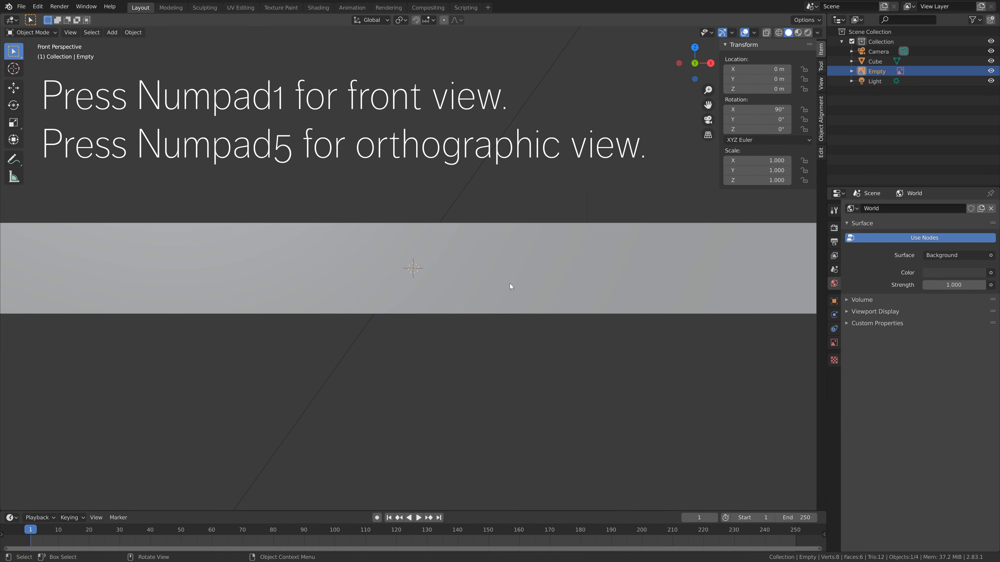
key("KP_5")
scroll(508, 280, "up", 5)
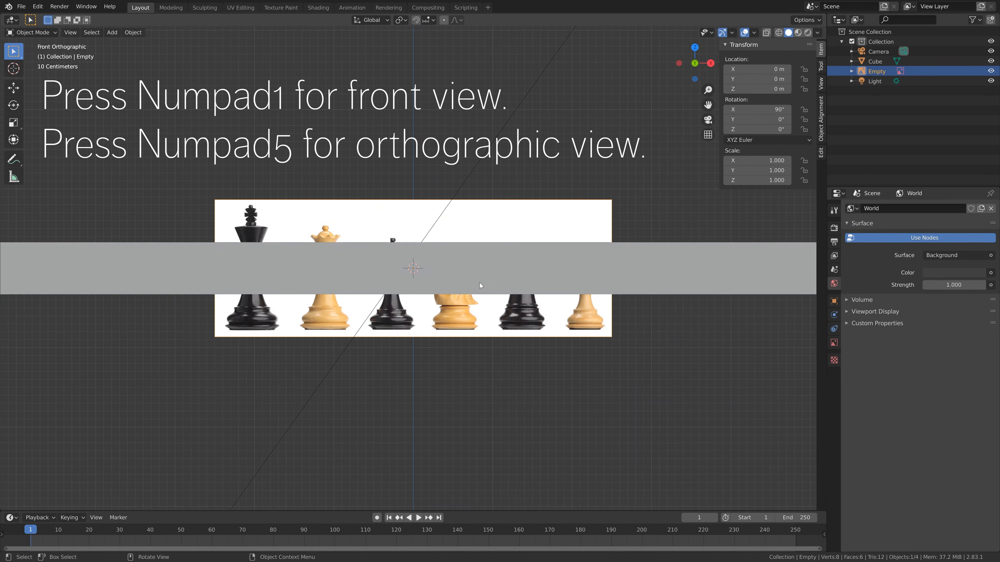
key("g")
key("z")
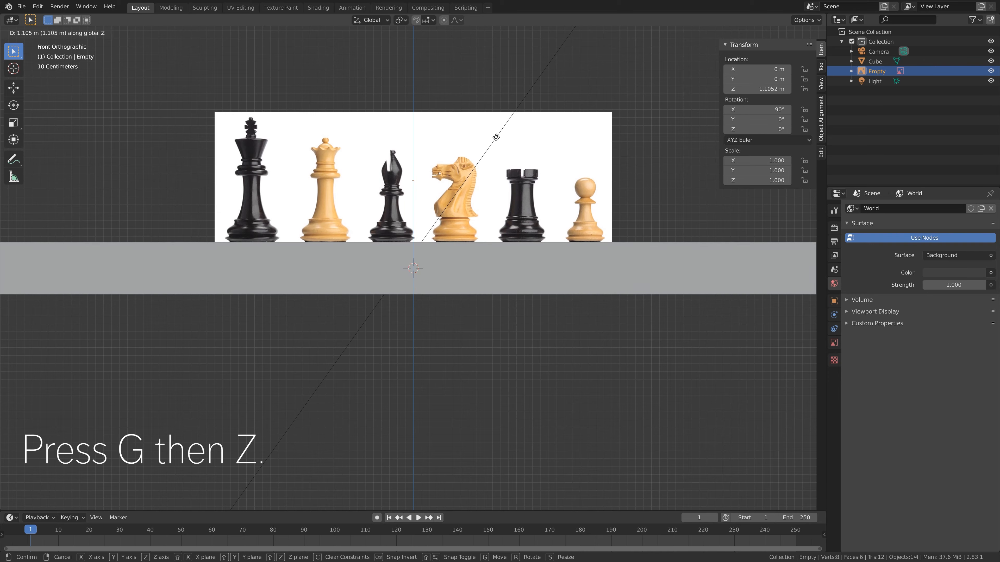
left_click(495, 137)
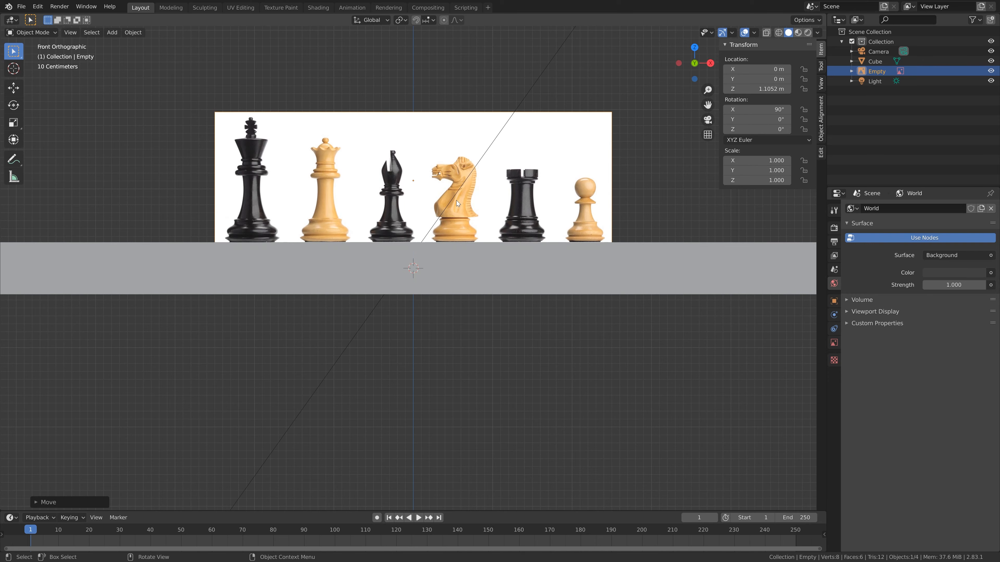
- Deselect the reference image and use the 3D Cursor tool to place the cursor at the centre of the pawn's base
scroll(456, 200, "down", 2)
scroll(444, 201, "up", 6)
middle_click_drag(444, 202, 47, 284, "shift")
scroll(369, 264, "up", 5)
scroll(369, 266, "up", 2)
middle_click_drag(380, 240, 449, 326, "shift")
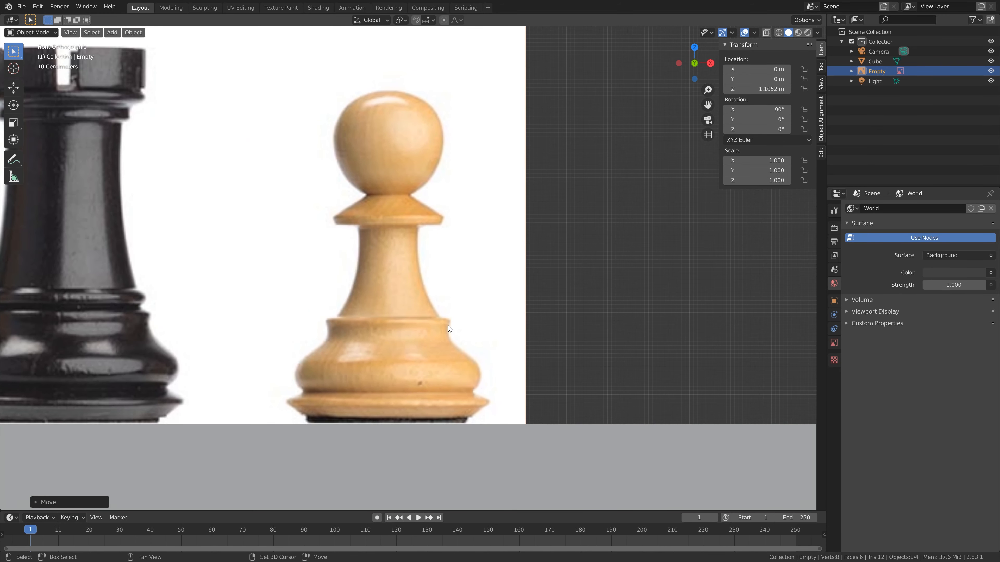
left_click(358, 207)
left_click(14, 70)
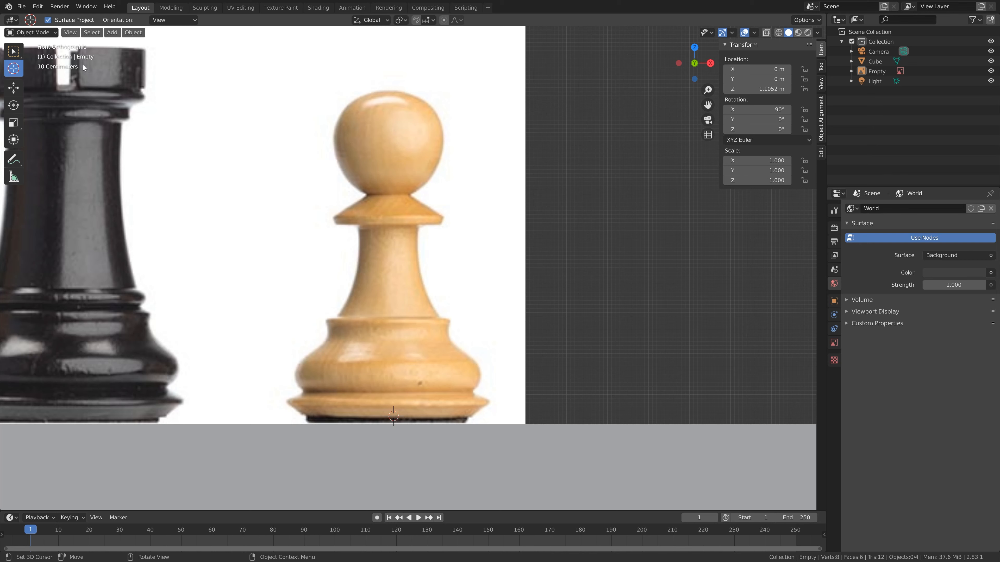
- Search the add-on preferences for "ext" to check whether Add Mesh: Extra Objects is enabled
left_click(38, 6)
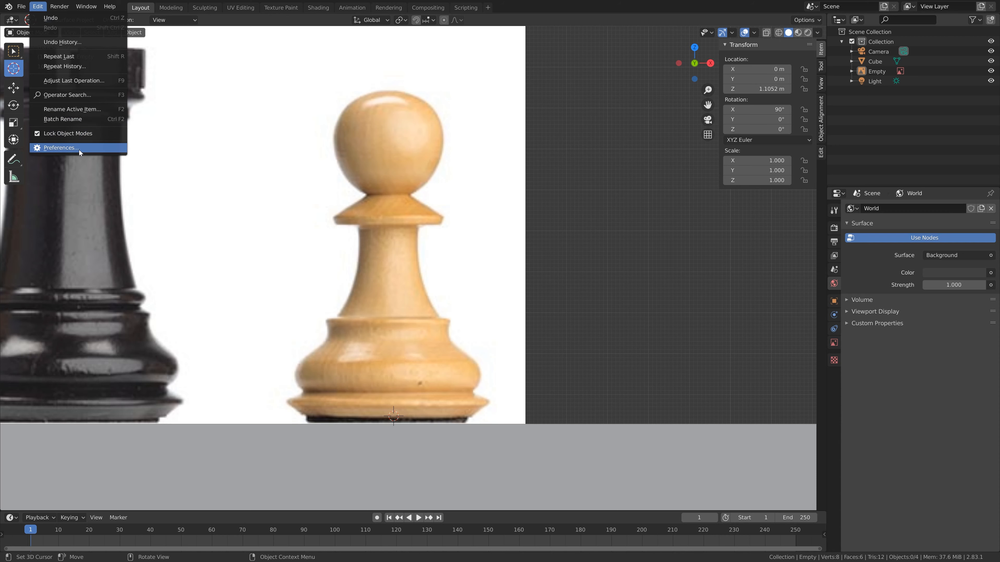
left_click(78, 148)
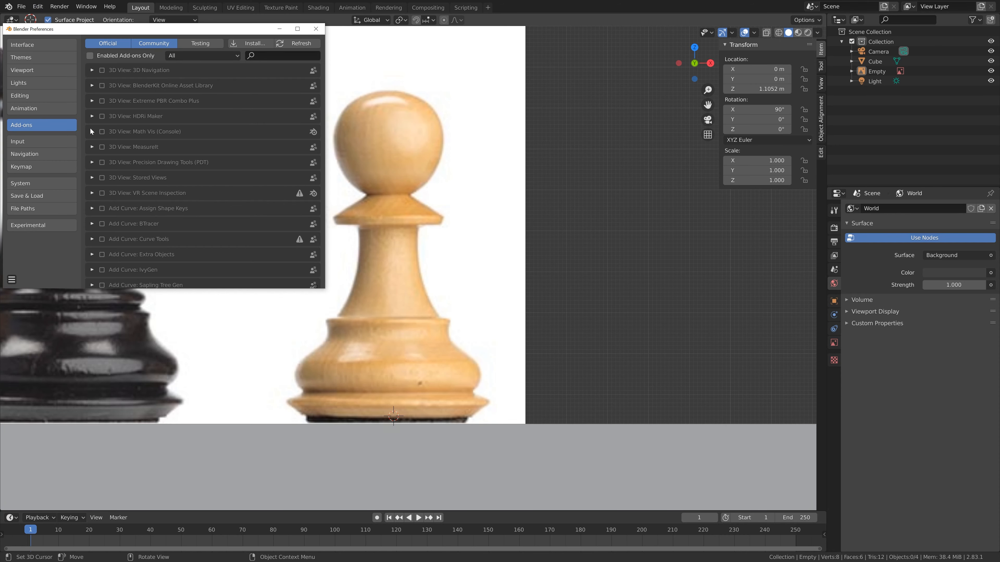
left_click(270, 56)
type("ext")
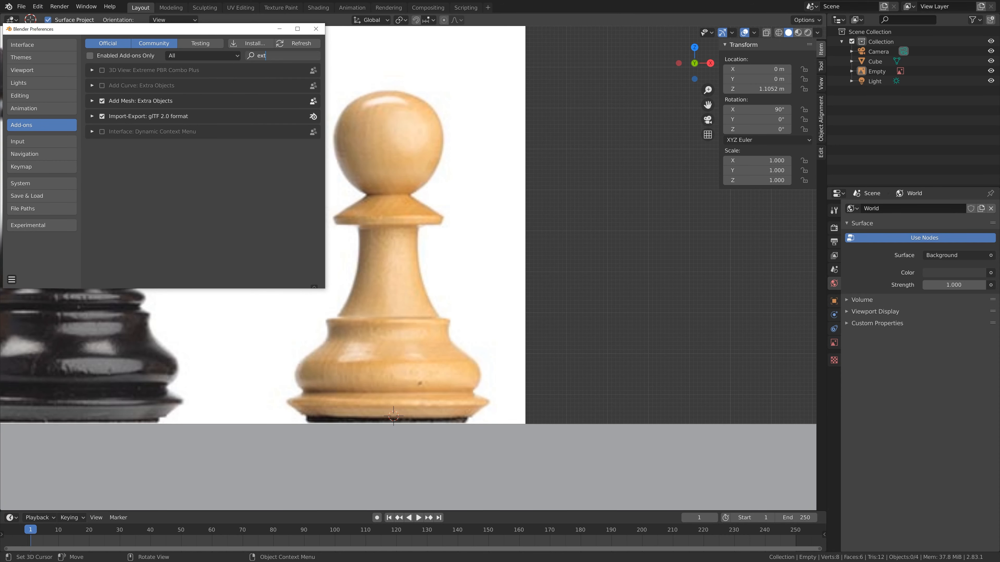
key("Return")
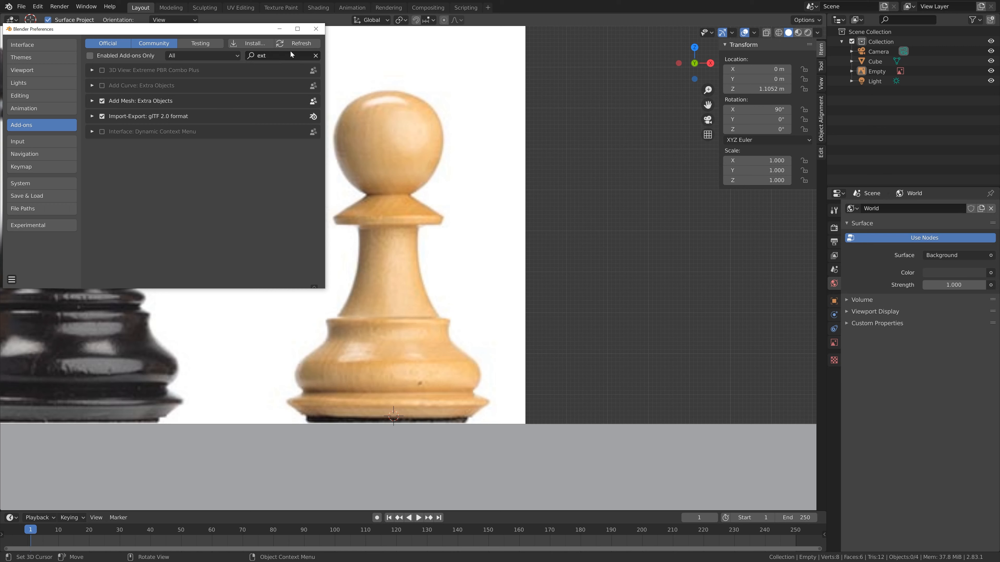
left_click(315, 30)
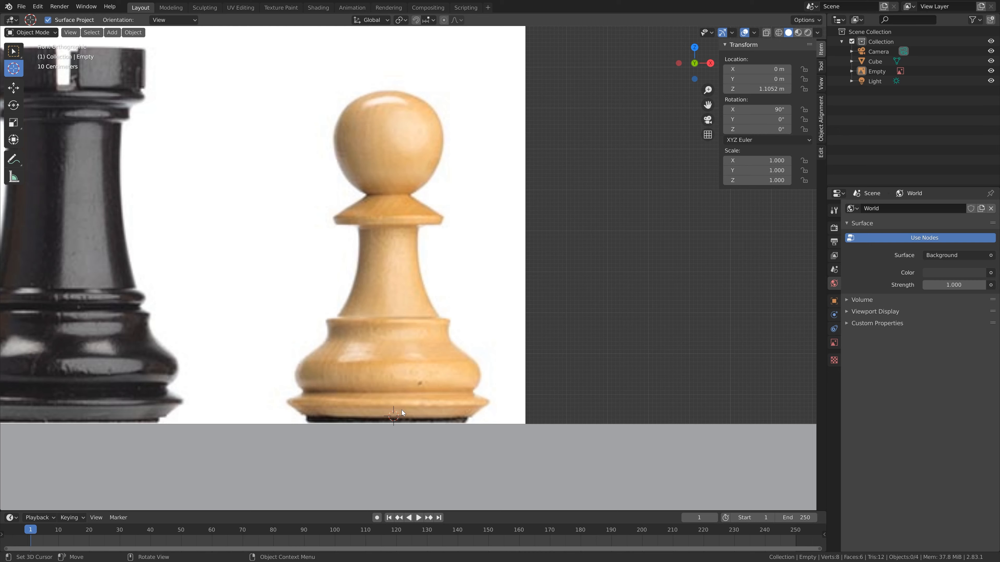
- Refine the 3D cursor position at the centre of the pawn's base, along the top of its black underside
scroll(402, 412, "down", 1)
scroll(408, 407, "up", 5)
middle_click_drag(402, 410, 388, 195, "shift")
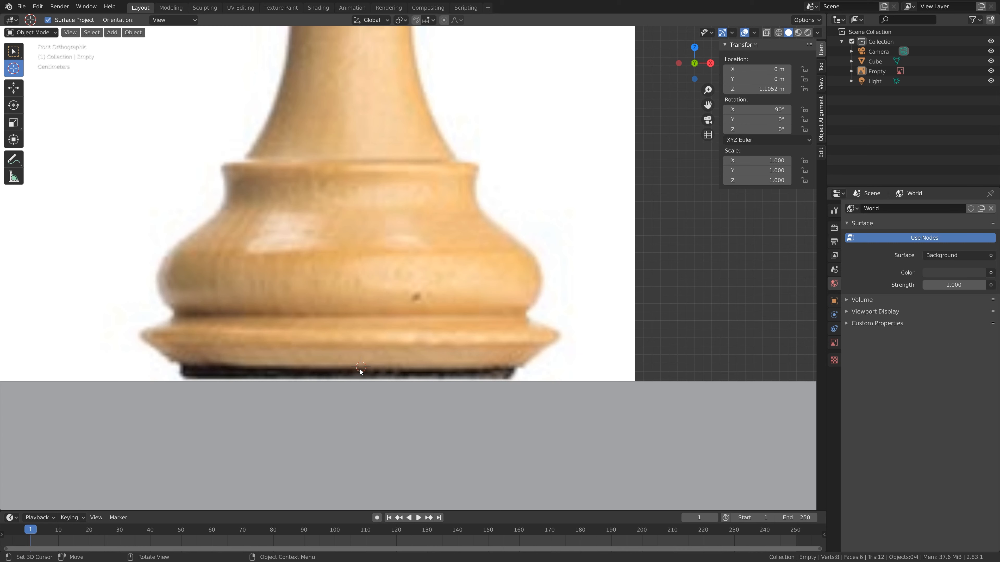
left_click(360, 369)
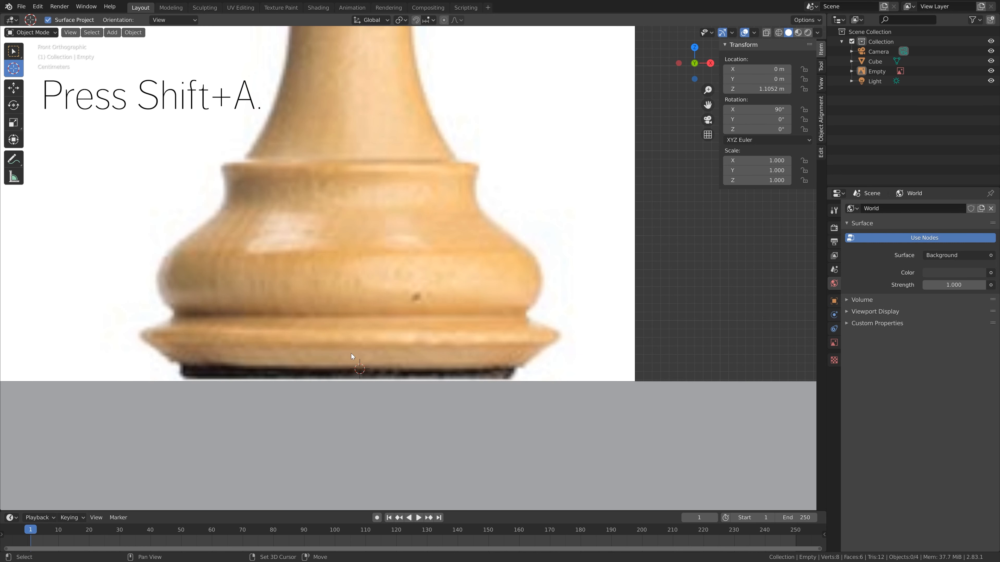
- Add a single-vertex mesh at the 3D cursor and switch to vertex selection mode
key("shift+a")
mouse_move(353, 246)
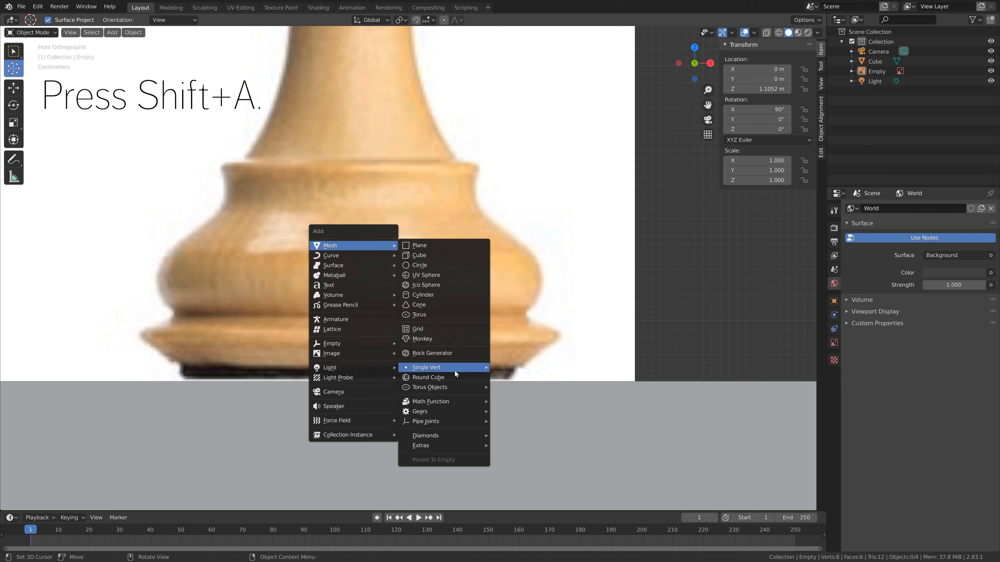
mouse_move(454, 368)
left_click(499, 367)
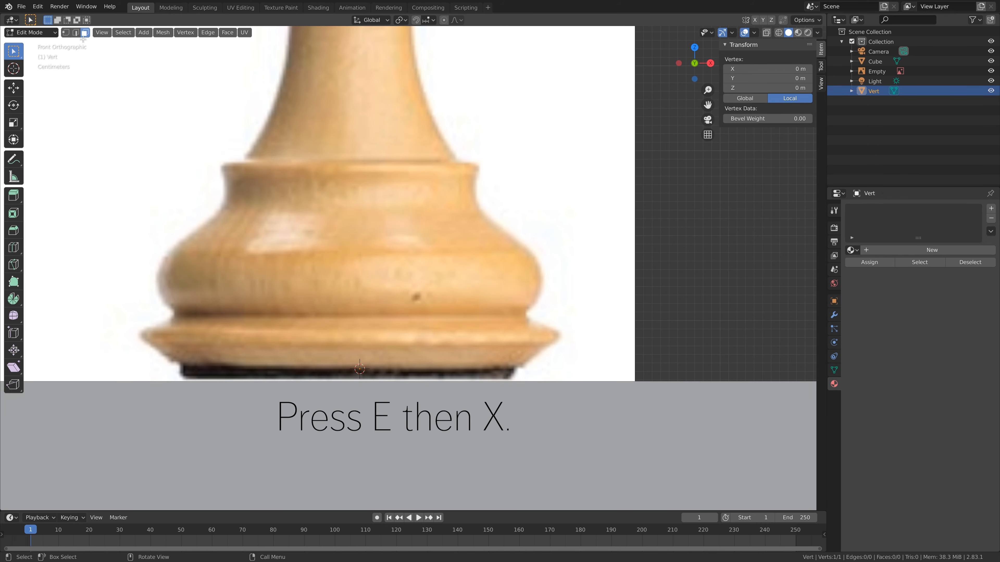
left_click(66, 33)
- Extrude the vertex about 0.192 m along X to the base's outer edge and raise the whole edge about 0.0037 m along Z
key("e")
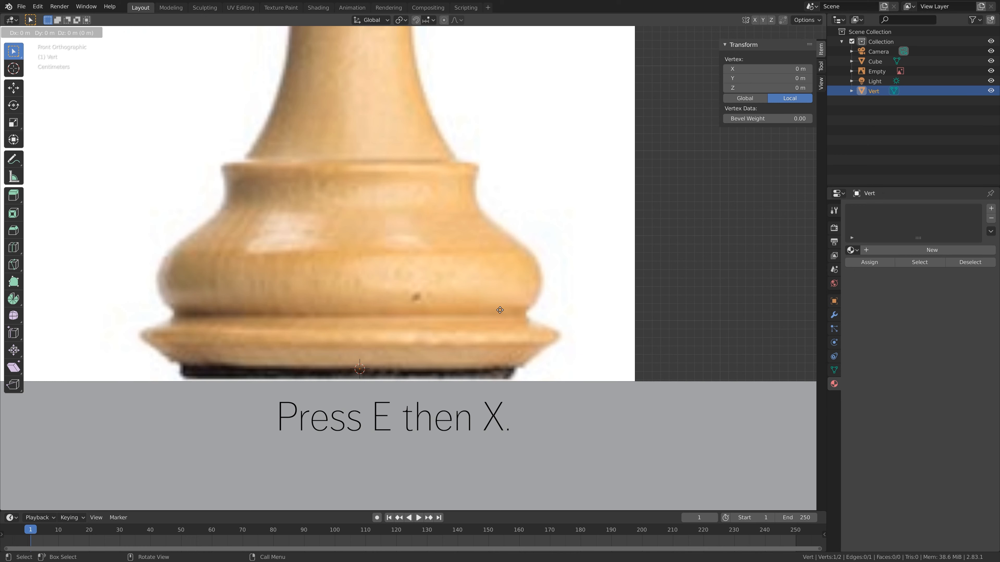
key("x")
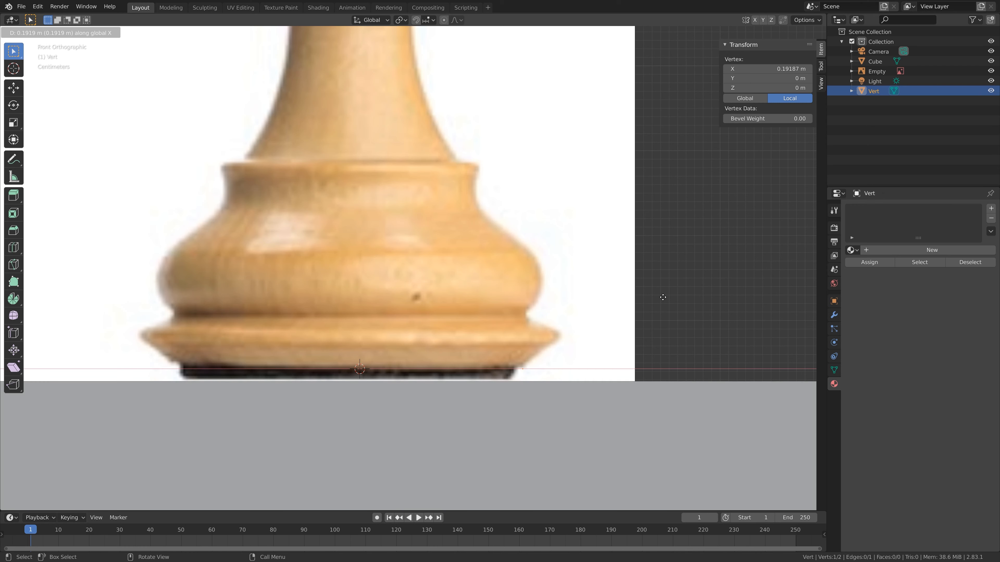
left_click(663, 297)
key("a")
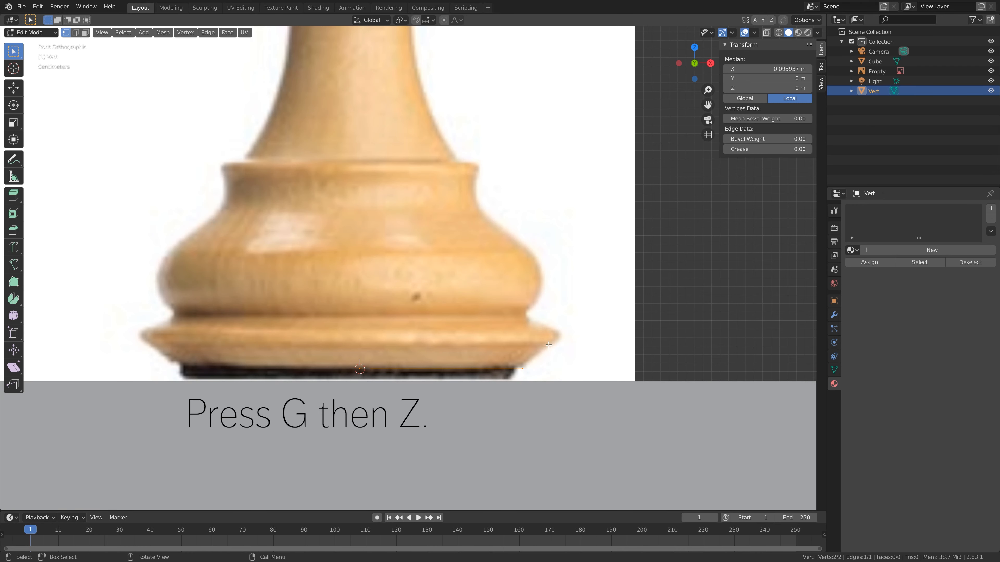
key("g")
key("z")
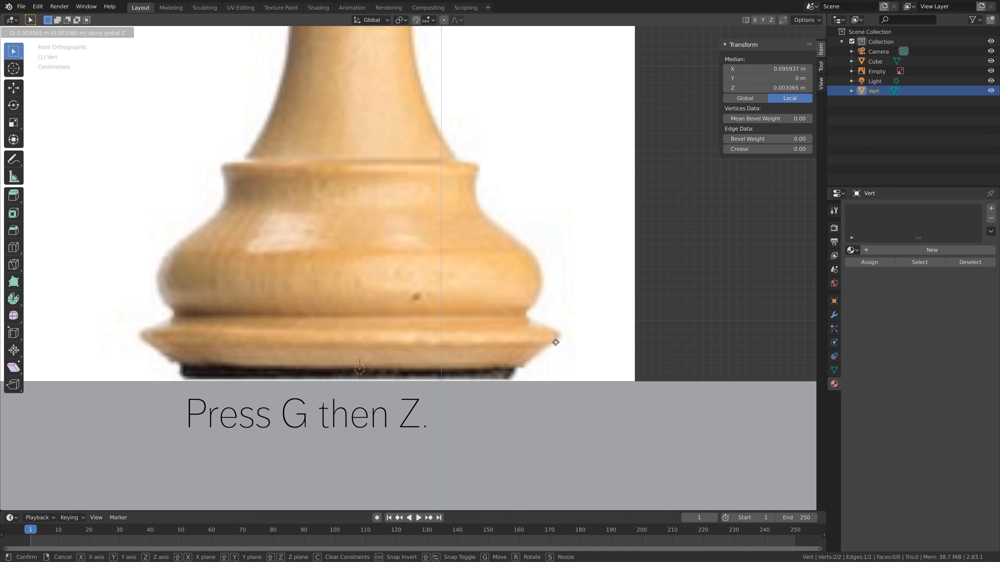
left_click(557, 341)
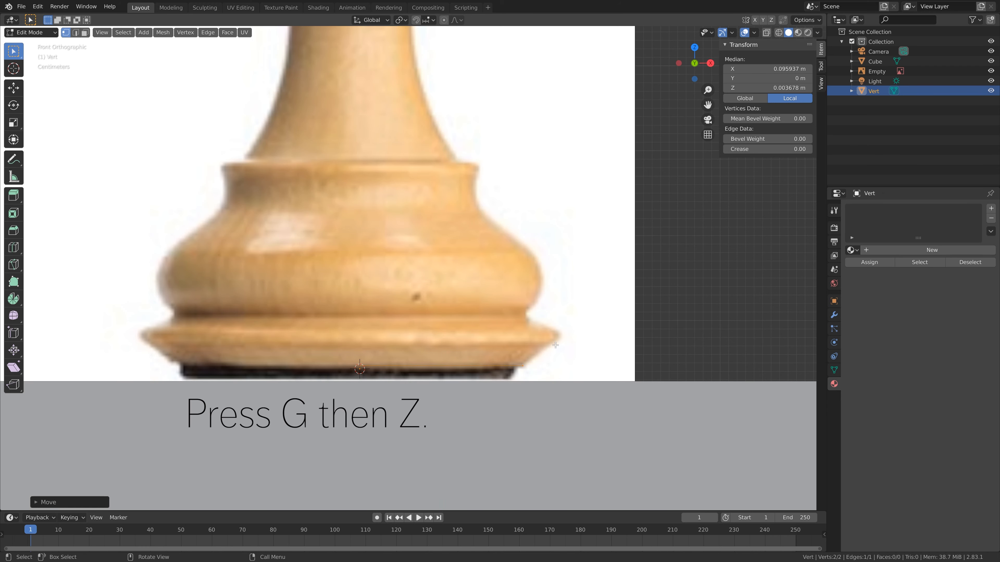
- Switch to wireframe shading and extrude the outer vertex about 0.041 m in X and 0.031 m in Z to the pawn's rim
left_click(779, 35)
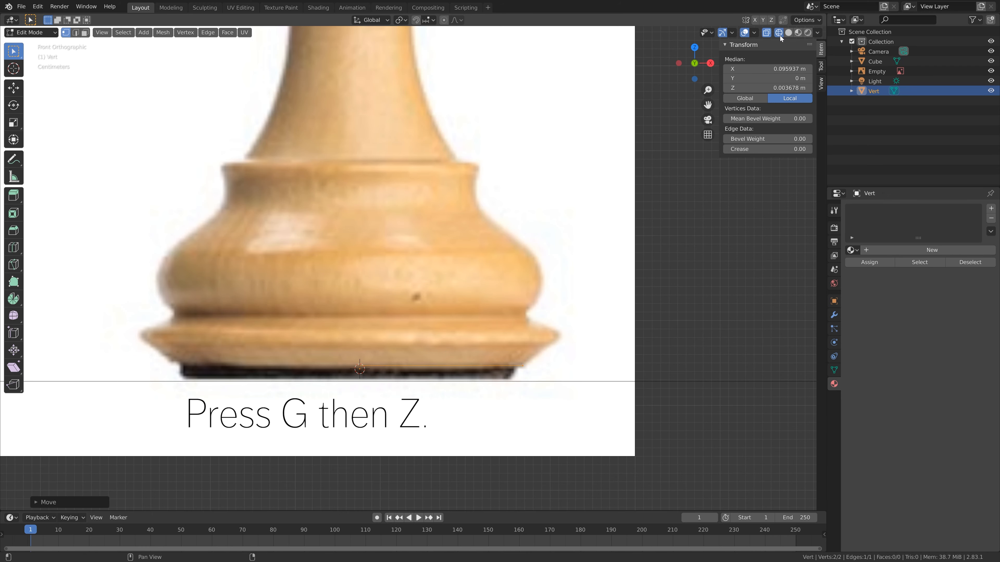
left_click(527, 367)
scroll(557, 363, "up", 2)
scroll(557, 363, "up", 1)
middle_click_drag(662, 395, 491, 374, "shift")
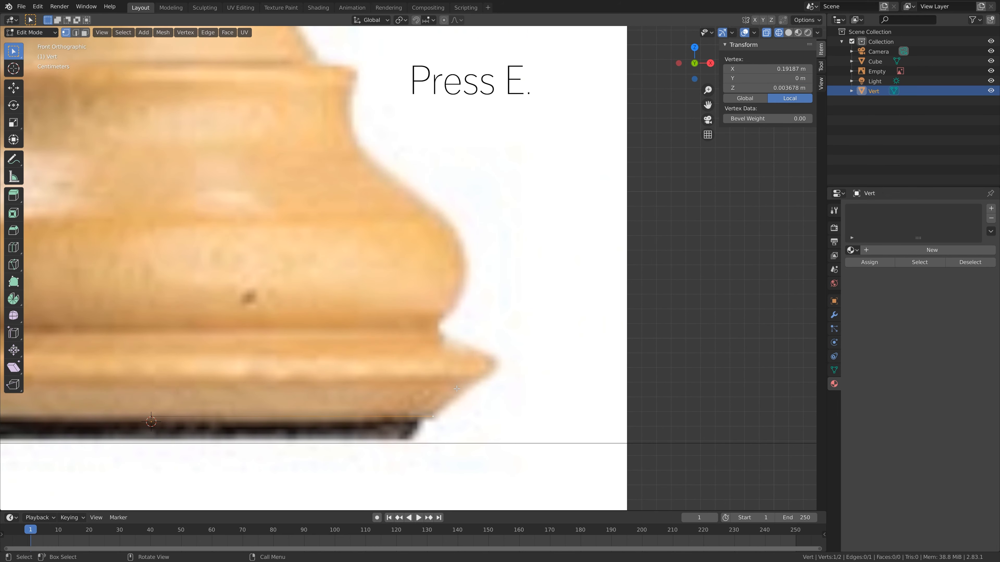
key("e")
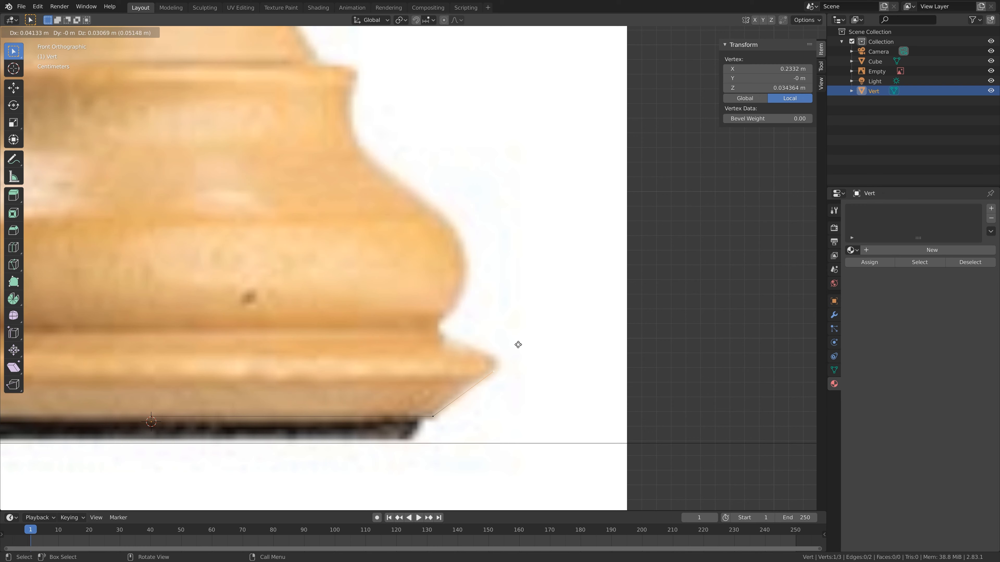
left_click(518, 345)
- Extrude the profile up the rim about 0.008 m, over its bevel, inward along X and up the groove below the bulge
key("e")
key("z")
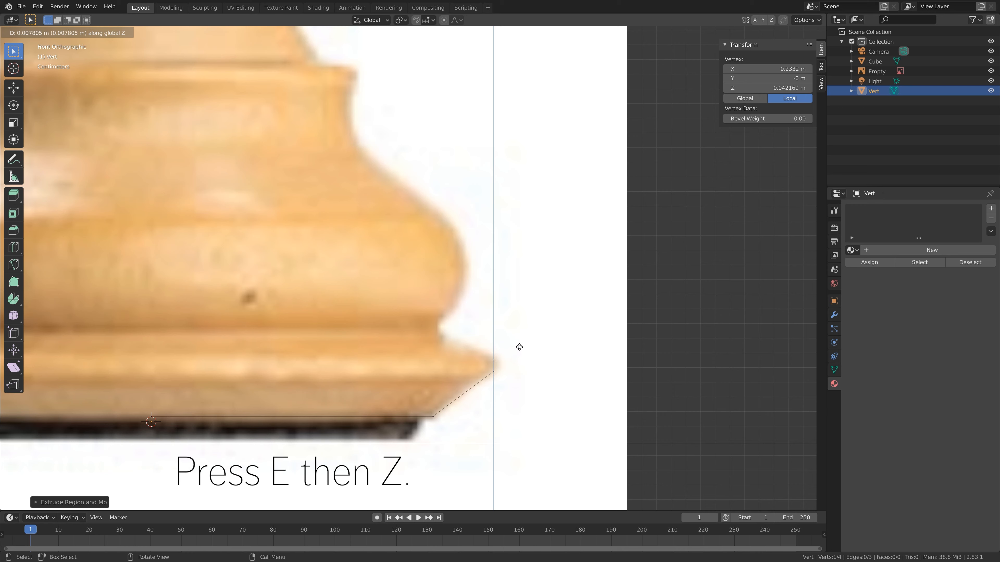
left_click(519, 347)
key("e")
left_click(523, 351)
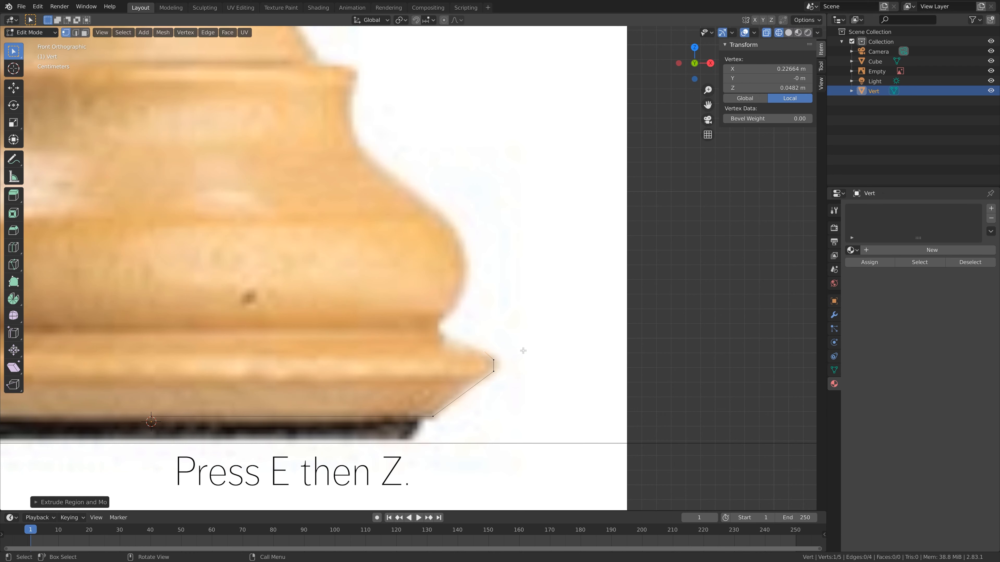
key("e")
key("x")
left_click(479, 351)
key("e")
key("z")
left_click(480, 326)
- Extrude the profile around the rounded bulge of the pawn's base, up to about X 0.142 m, Z 0.185 m
key("g")
key("e")
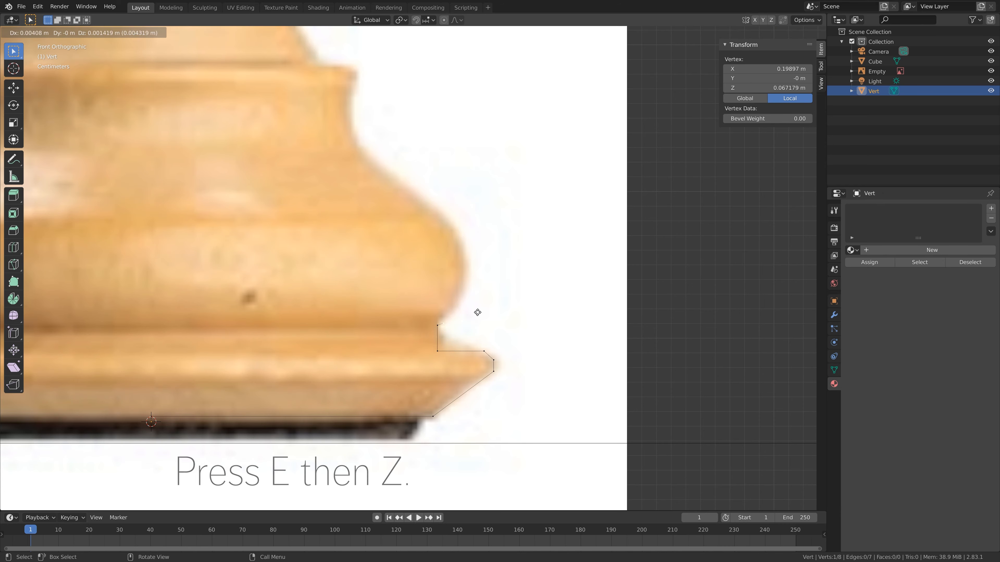
left_click(489, 295)
key("e")
left_click(493, 280)
key("e")
key("z")
left_click(484, 244)
key("e")
left_click(473, 221)
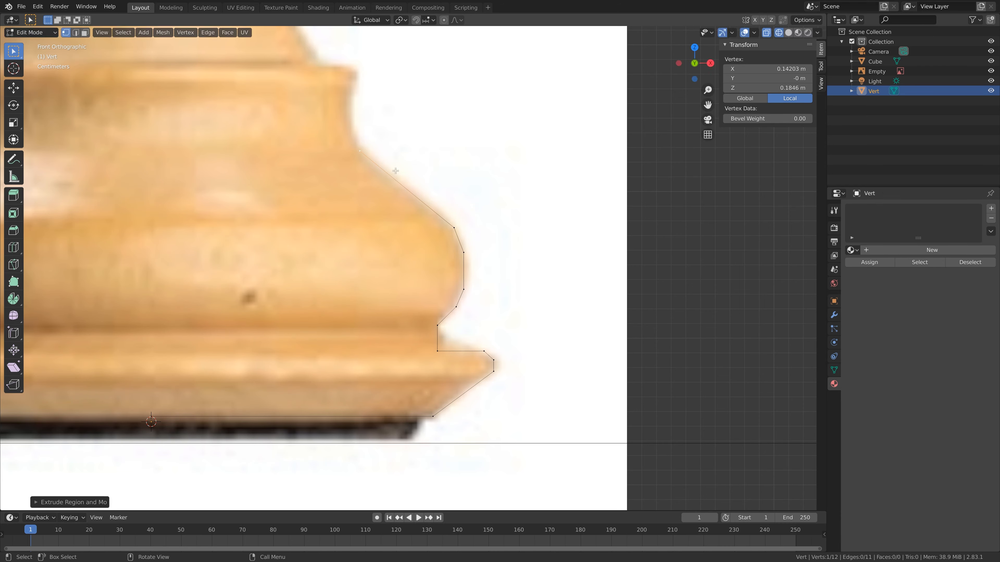
- Extrude two more profile points up the concave section above the bulge, the last one straight along Z
scroll(395, 171, "up", 5)
middle_click_drag(396, 171, 431, 384, "shift")
key("e")
left_click(342, 300)
key("e")
key("z")
left_click(366, 192)
- Adjust the concave section's vertices along X to match the pawn's outline
left_click(370, 300, "shift")
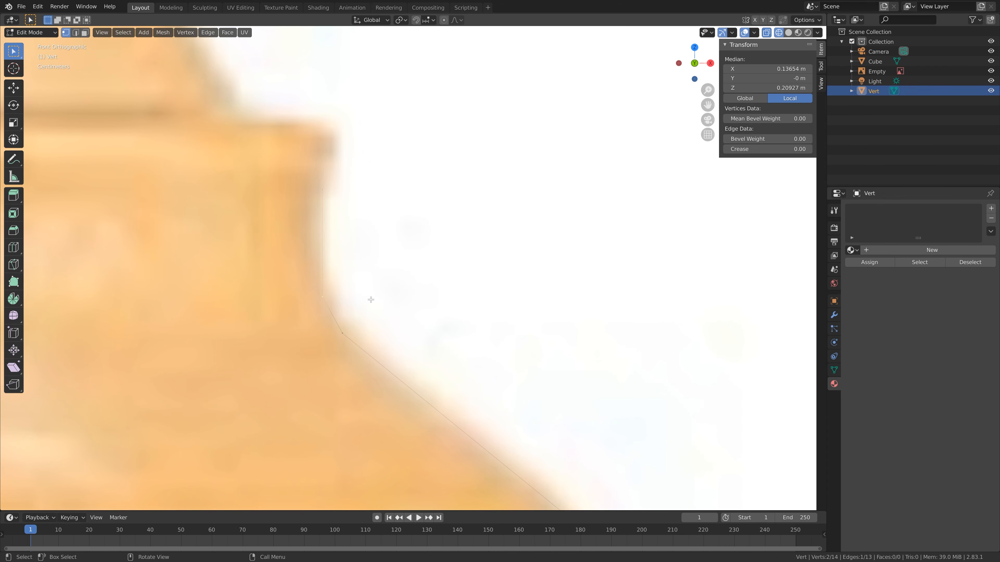
key("g")
key("x")
left_click(364, 300)
left_click(335, 194)
key("g")
key("x")
left_click(362, 197)
- Extrude the ledge above the concave section outward along X, up along Z and inward along X to the foot of the stem
key("e")
key("x")
left_click(391, 192)
key("e")
key("z")
left_click(389, 125)
key("e")
key("x")
left_click(279, 144)
- Extrude three profile points up the curved lower part of the pawn's stem
scroll(286, 174, "down", 2)
middle_click_drag(289, 186, 416, 387, "shift")
key("e")
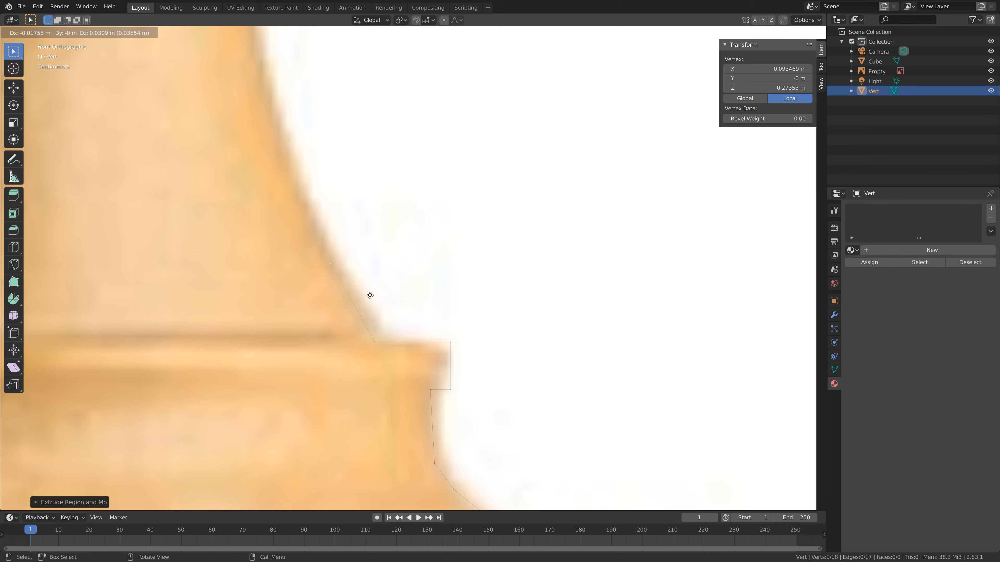
left_click(370, 296)
middle_click_drag(370, 295, 424, 429, "shift")
key("e")
left_click(381, 346)
key("e")
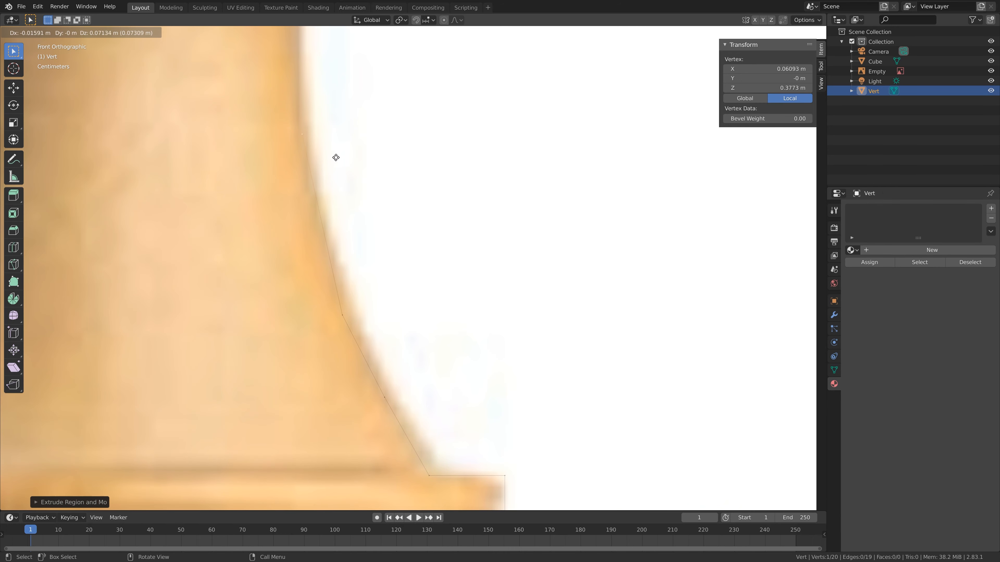
left_click(332, 153)
- Extrude the profile straight up the stem to the collar and outward along X to about X 0.119 m
middle_click_drag(332, 152, 353, 423, "shift")
key("e")
key("z")
left_click(347, 169)
key("e")
key("x")
left_click(547, 205)
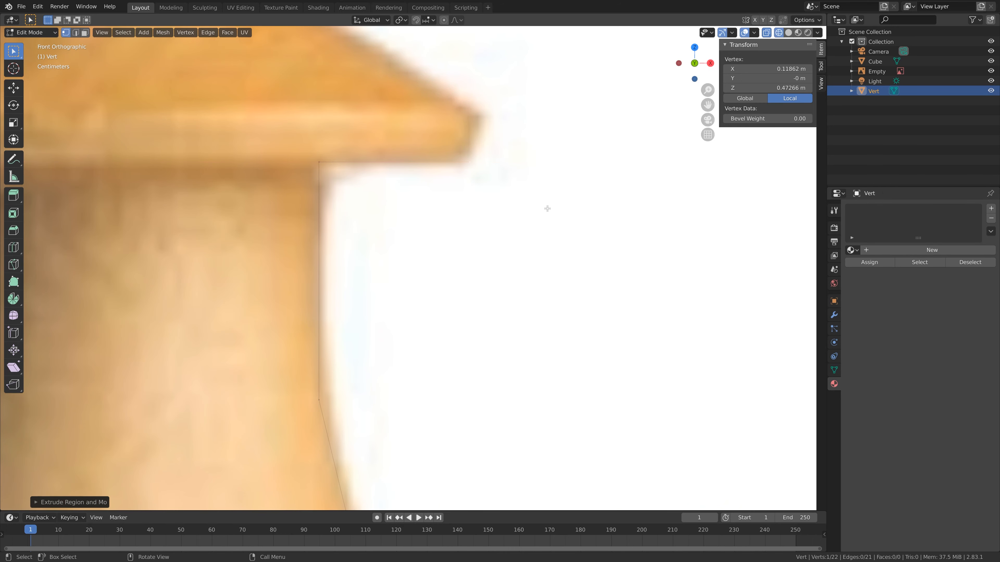
- Extrude the profile around the collar's edge, up its slope and along Z to the neck at about X 0.042 m, Z 0.548 m
key("e")
left_click(515, 133)
middle_click_drag(512, 156, 507, 388, "shift")
key("e")
left_click(300, 260)
key("e")
key("z")
left_click(312, 242)
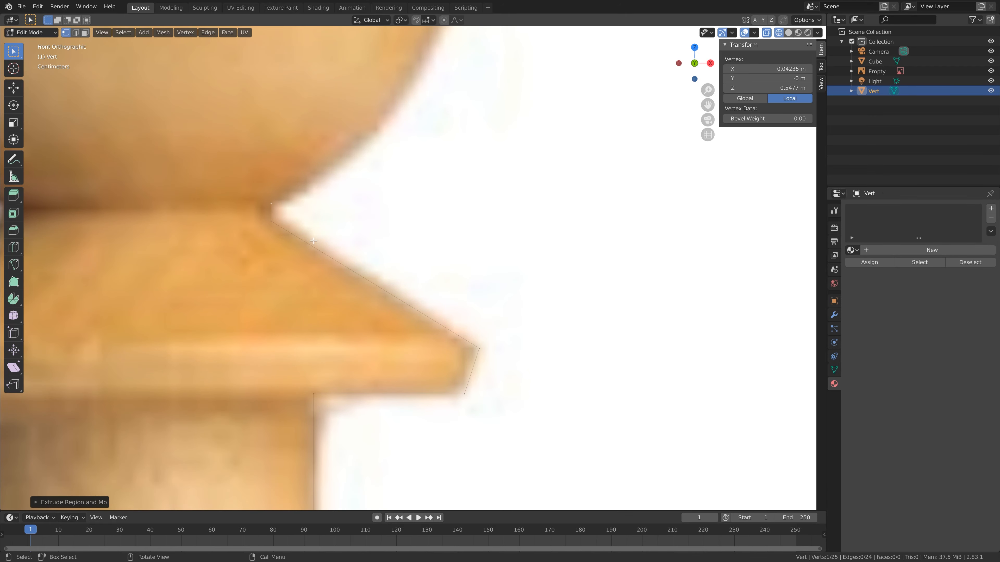
- Extrude the profile's end vertex at the neck inward along X, slightly past the centre axis to about X -0.009 m
scroll(314, 240, "down", 10)
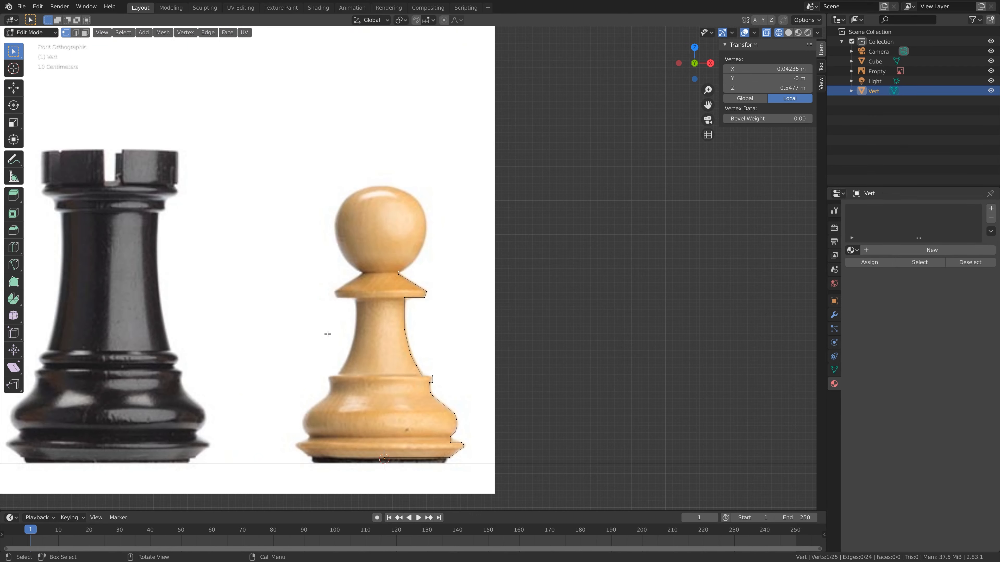
scroll(388, 269, "up", 11)
key("e")
key("x")
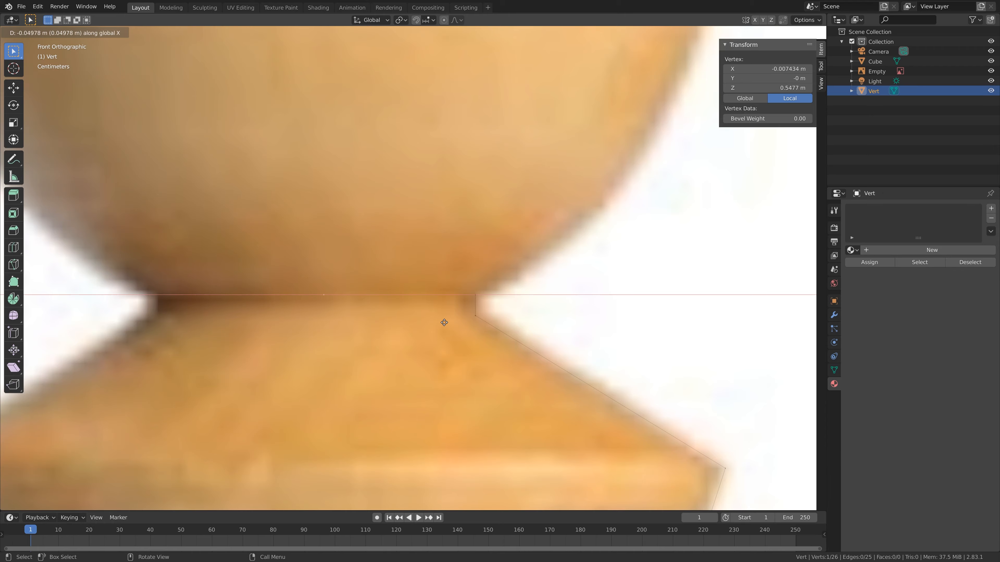
left_click(442, 321)
scroll(441, 402, "down", 10)
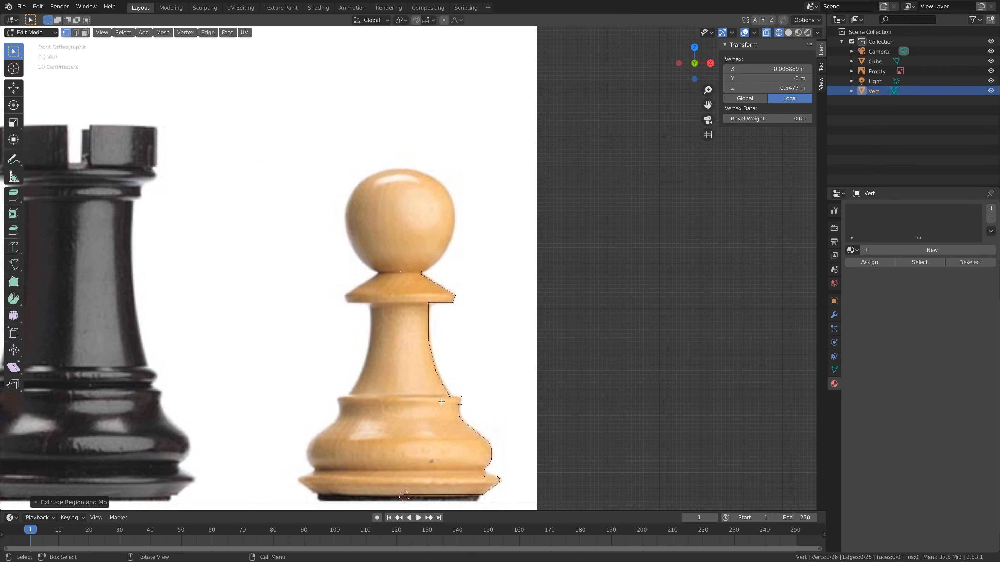
- Return to object mode and save the file as Pawn in the D:\Blender\Chess folder
key("Tab")
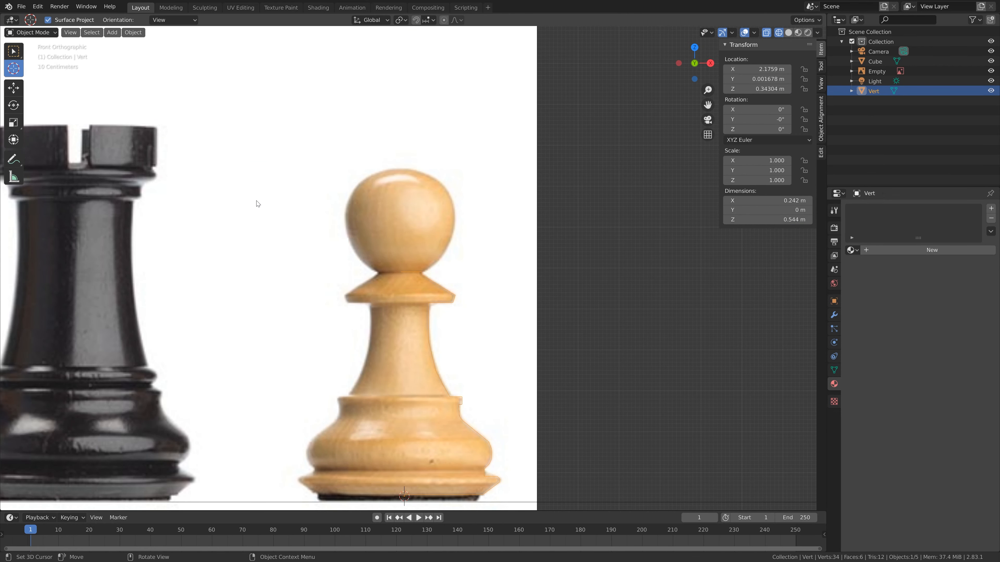
left_click(21, 6)
left_click(88, 84)
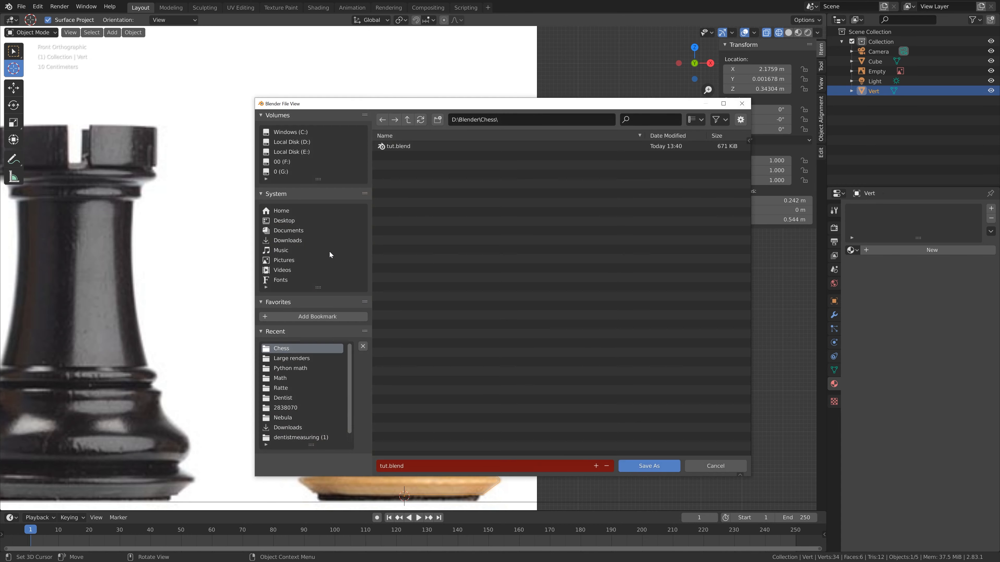
left_click(444, 465)
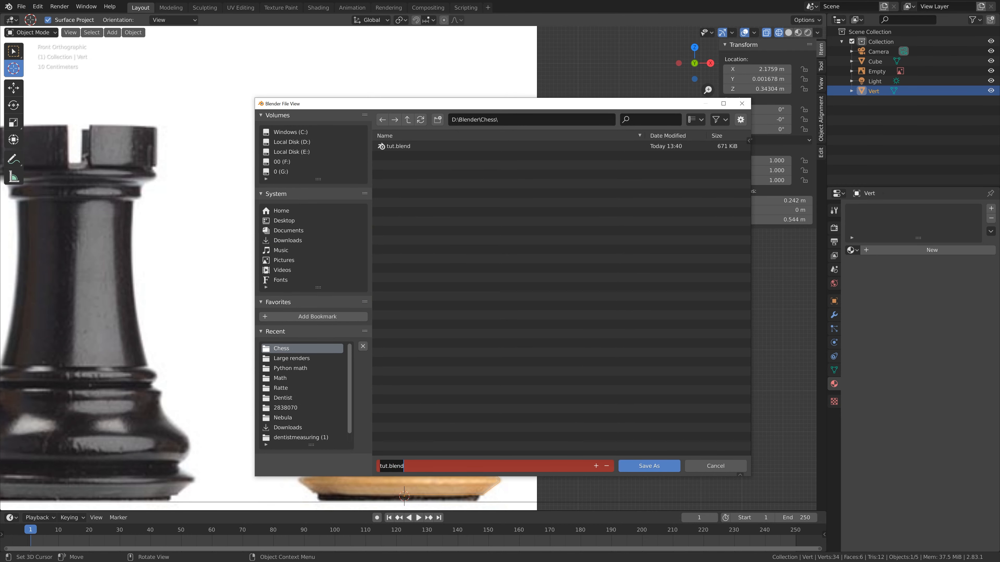
type("Pawn")
key("Return")
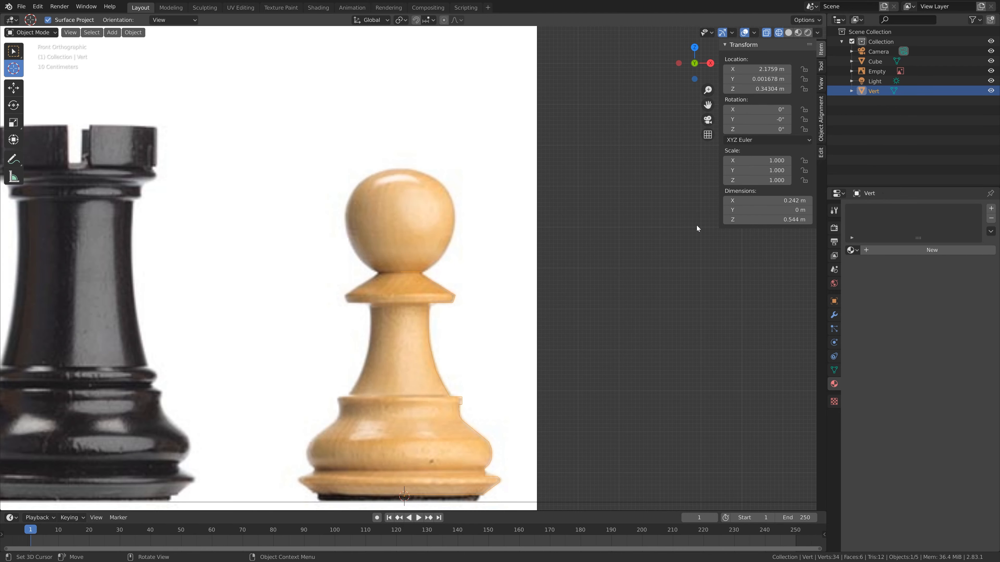
- Hide the reference image and the cube, and add a Screw modifier to the pawn's half profile
left_click(990, 71)
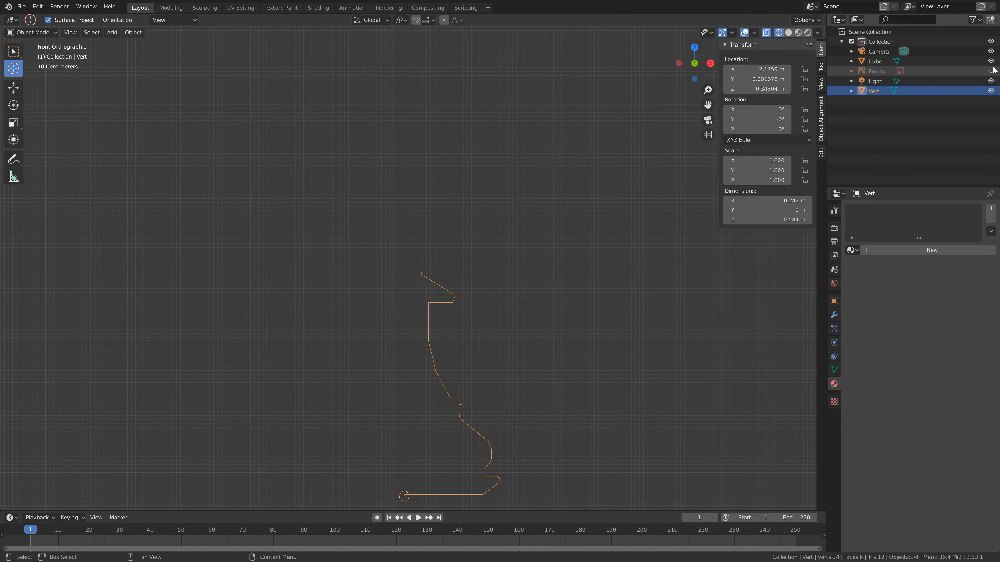
left_click(990, 61)
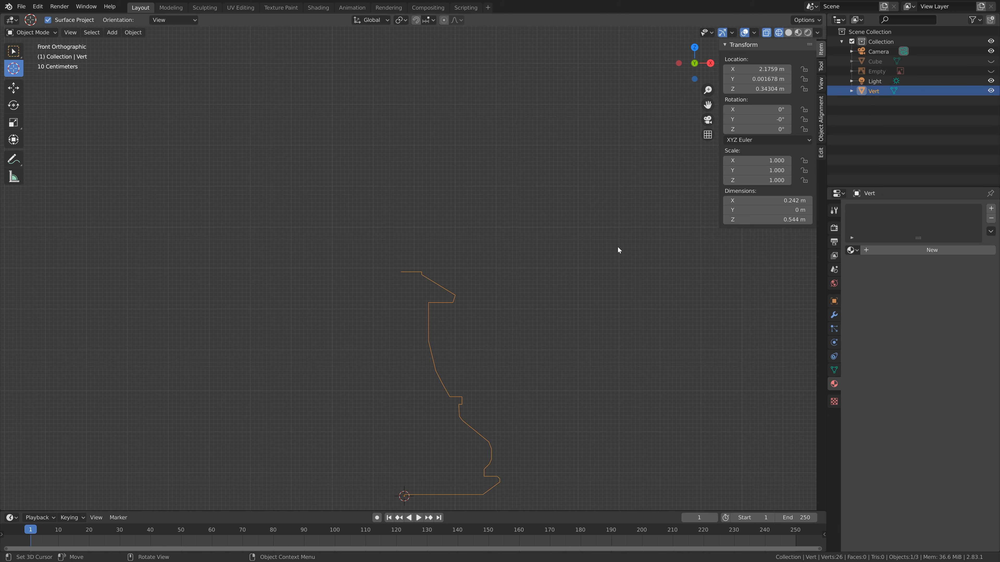
left_click(834, 314)
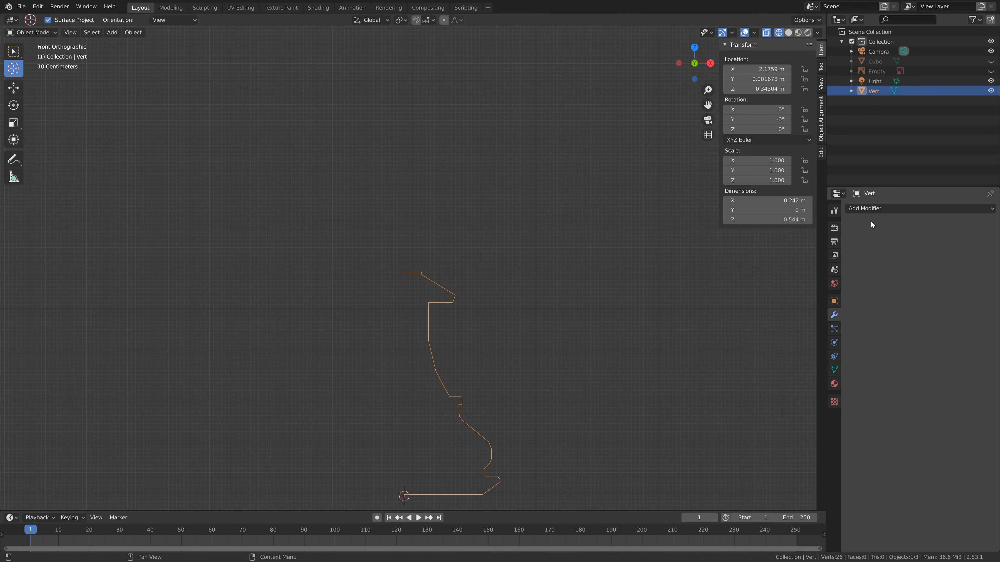
left_click(872, 208)
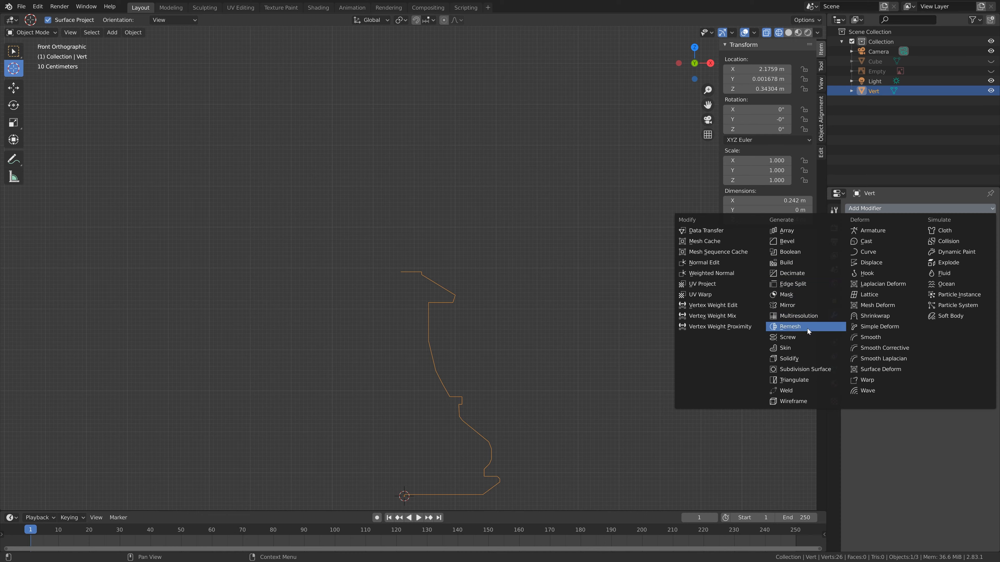
left_click(803, 337)
middle_click_drag(583, 320, 451, 282)
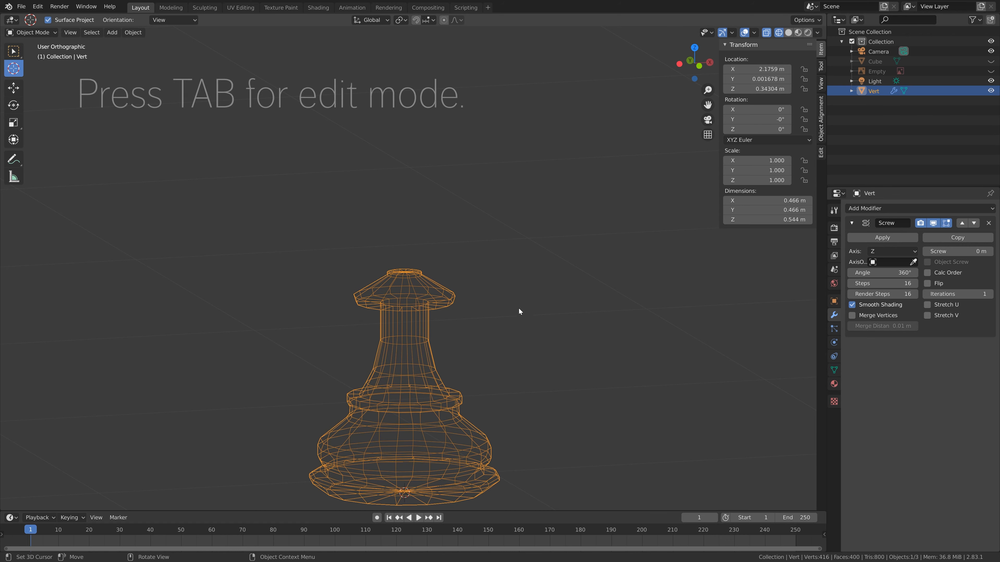
- Set the X coordinate of the profile's uppermost end vertex to 0 m so that it sits on the centre axis
key("Tab")
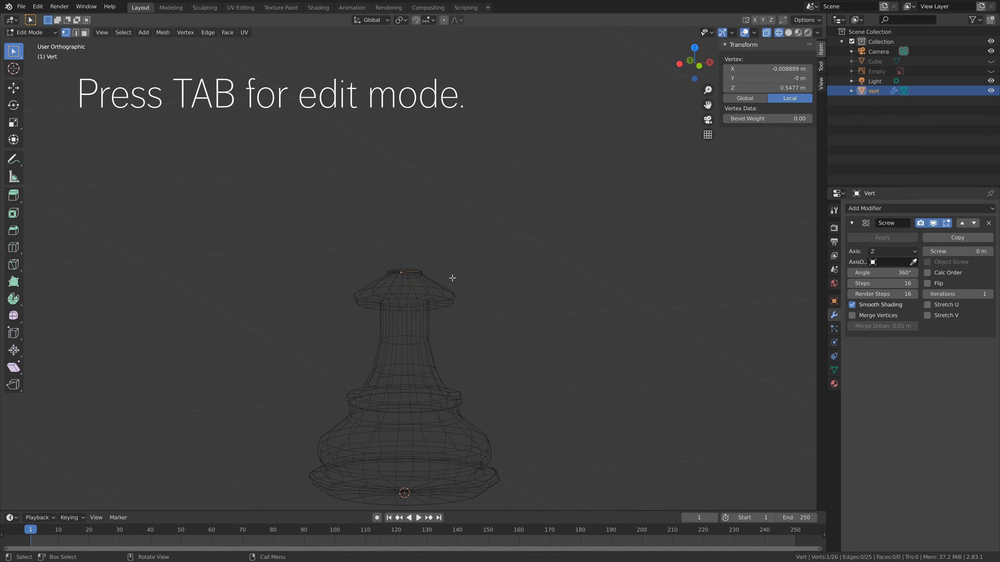
scroll(433, 281, "up", 5)
key("KP_7")
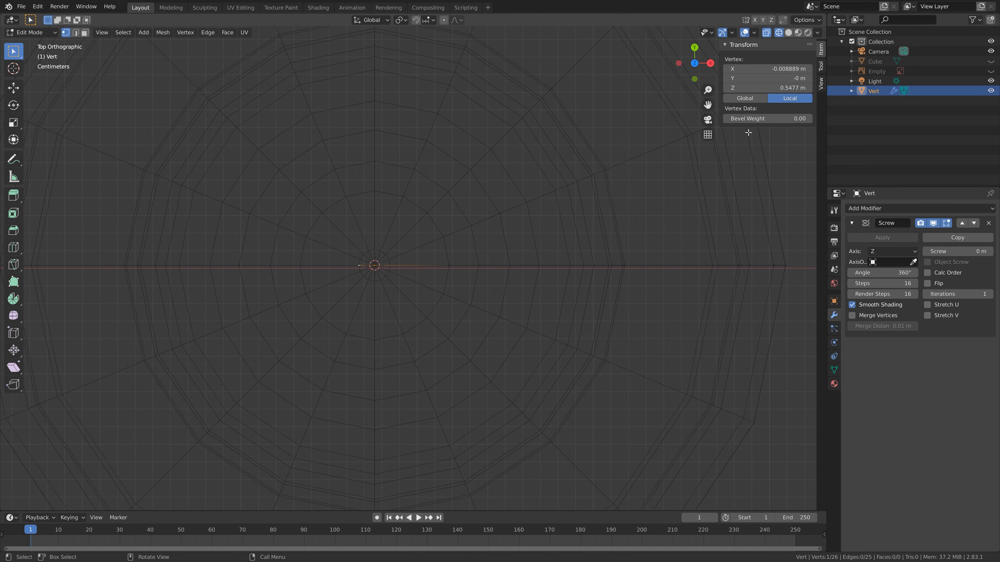
mouse_move(759, 71)
left_mouse_down()
mouse_move(791, 71)
mouse_move(776, 68)
left_mouse_up()
left_click(760, 68)
key("Return")
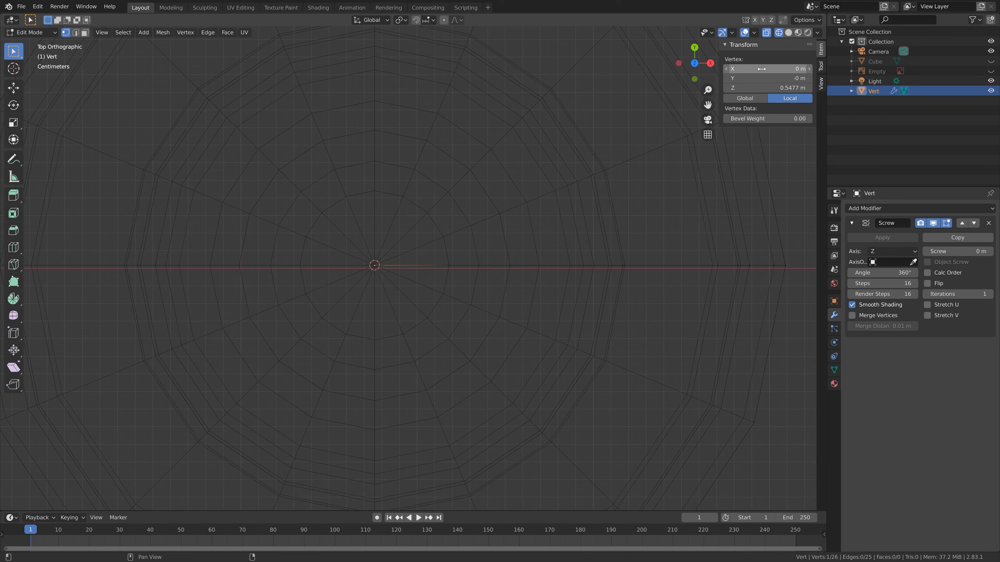
- Apply the Screw modifier in object mode and check the resulting mesh in edit mode
key("Tab")
middle_click_drag(424, 311, 431, 262)
left_click(897, 236)
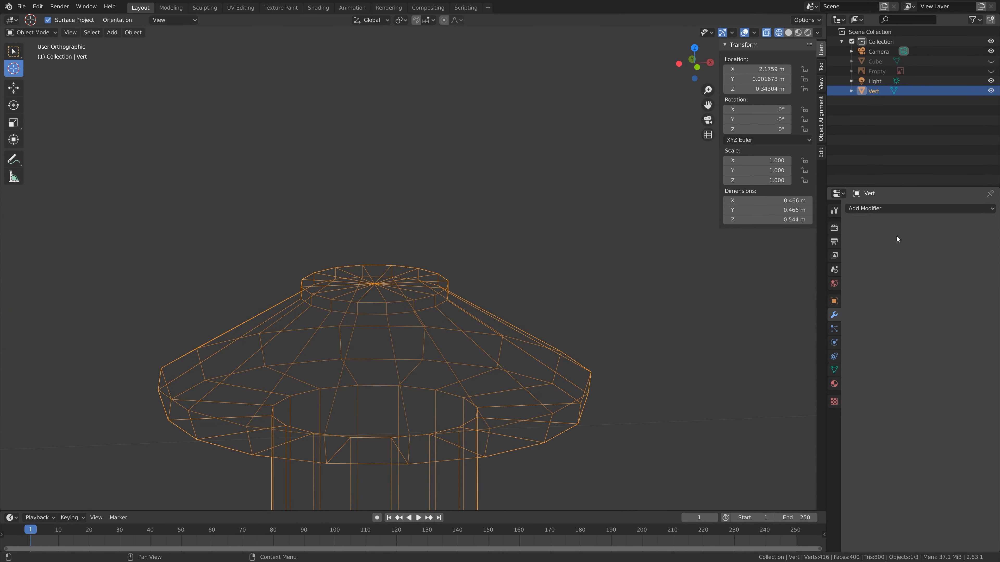
key("Tab")
scroll(468, 301, "up", 4)
scroll(467, 301, "down", 6)
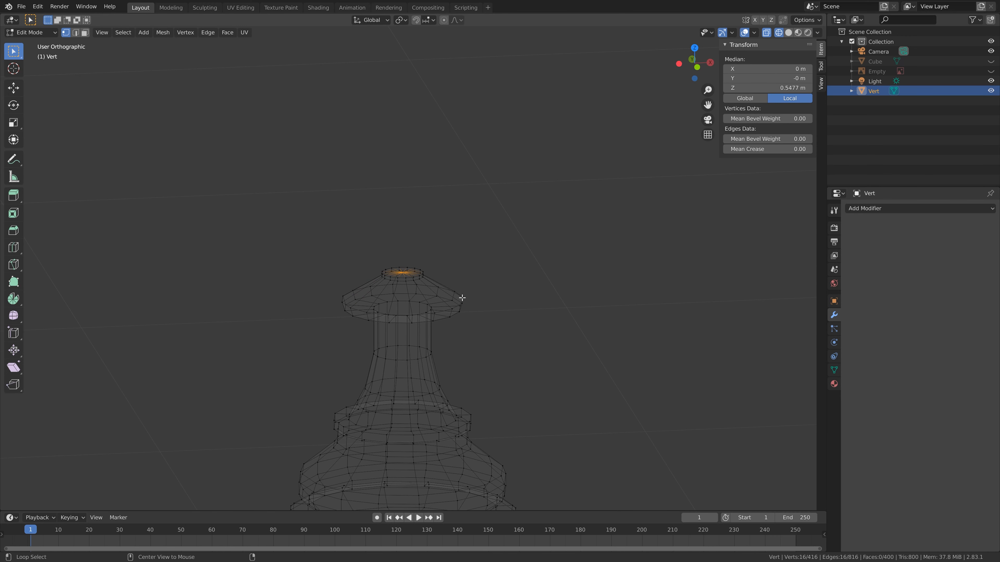
key("Tab")
scroll(462, 298, "down", 3)
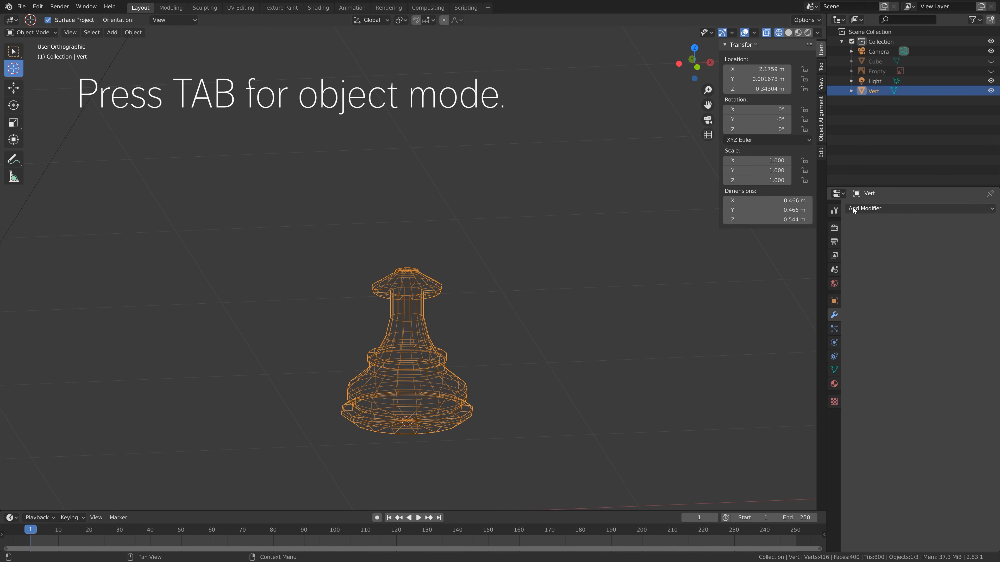
- Add a Subdivision Surface modifier to the pawn with both Render and Viewport subdivisions at 4
left_click(905, 209)
left_click(803, 369)
left_click(914, 274)
left_click(915, 283)
left_click(915, 283)
left_click(915, 283)
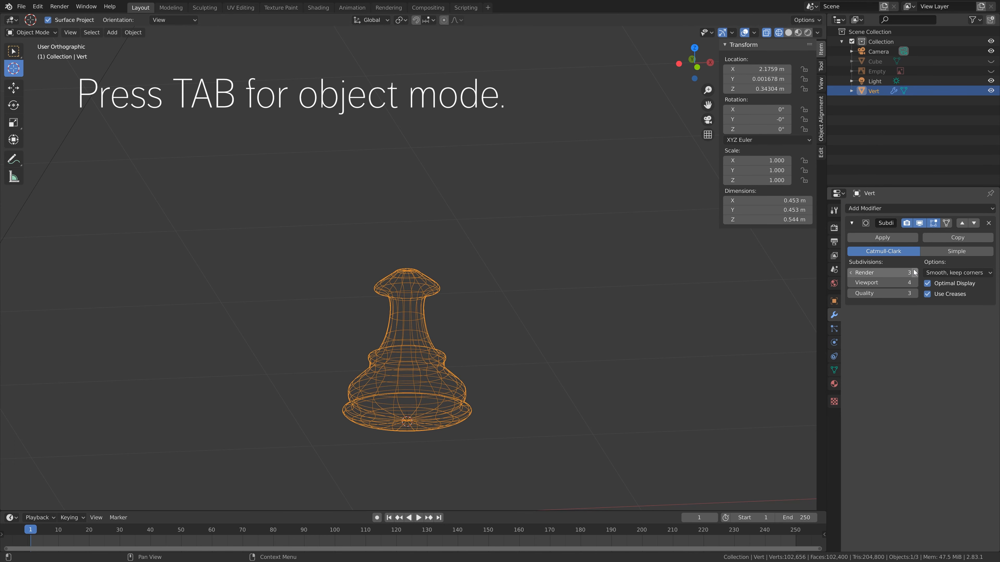
- Switch the viewport to solid shading, inspect the pawn's underside and set the modifier's Render subdivisions to 6
middle_click_drag(522, 271, 464, 273)
scroll(480, 293, "up", 8)
scroll(460, 286, "up", 7)
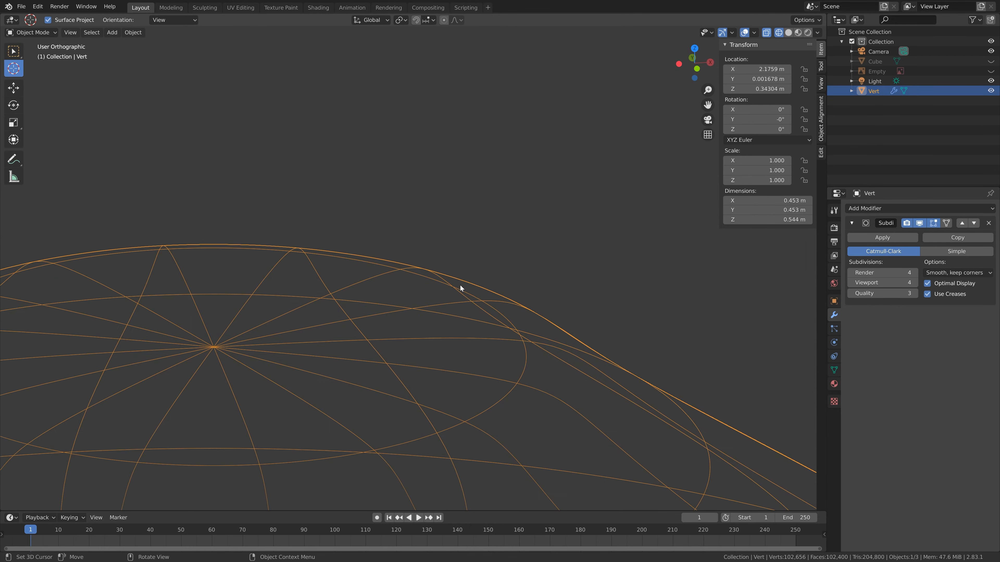
scroll(460, 288, "down", 9)
scroll(461, 288, "down", 7)
left_click(788, 32)
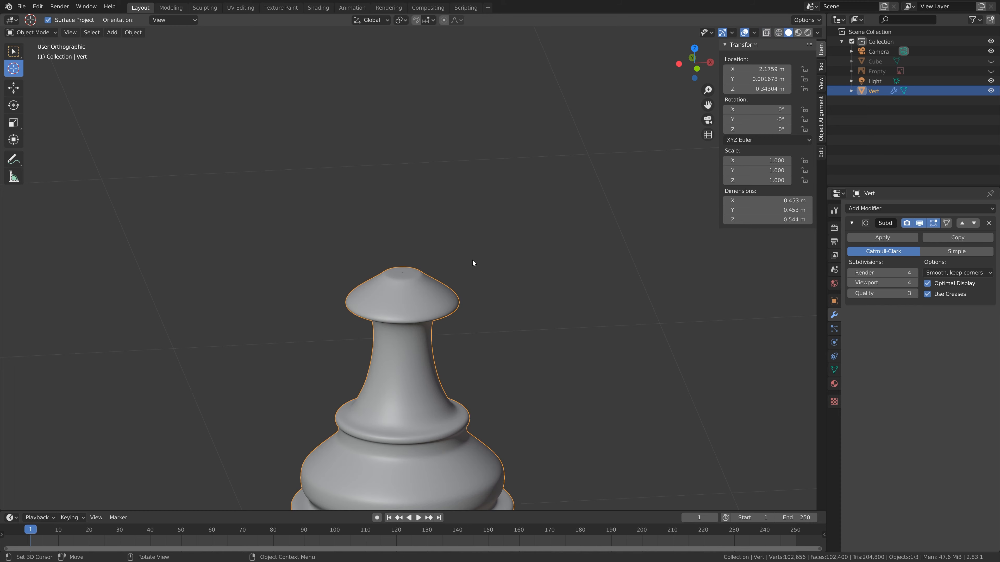
mouse_move(473, 261)
middle_mouse_down()
mouse_move(446, 305)
mouse_move(412, 282)
mouse_move(421, 214)
mouse_move(404, 264)
mouse_move(410, 204)
middle_mouse_up()
scroll(446, 305, "up", 8)
scroll(406, 316, "down", 8)
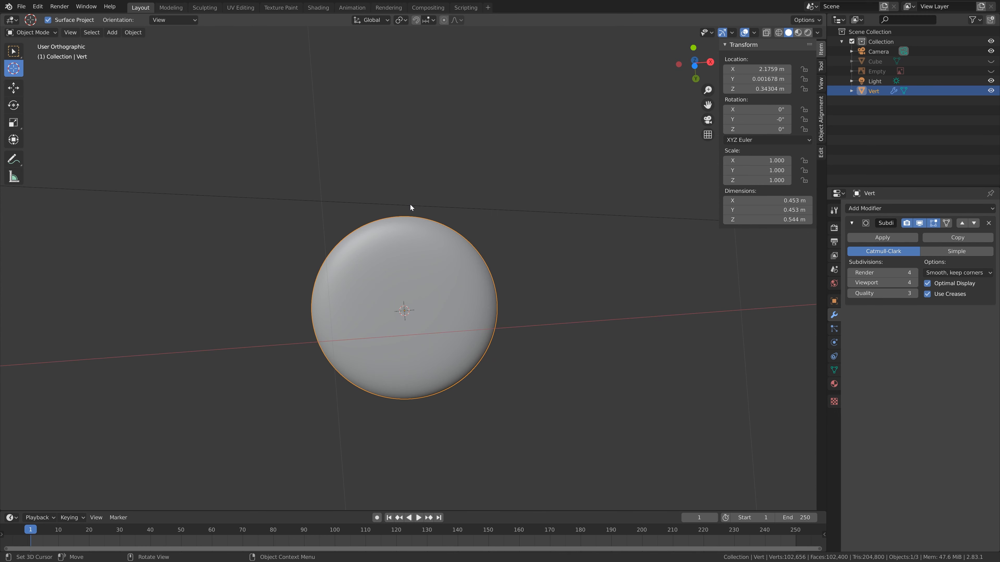
left_click(915, 272)
left_click(914, 272)
- Select the whole edge loop around the pawn's flat underside in edge mode and raise its Mean Crease
key("Tab")
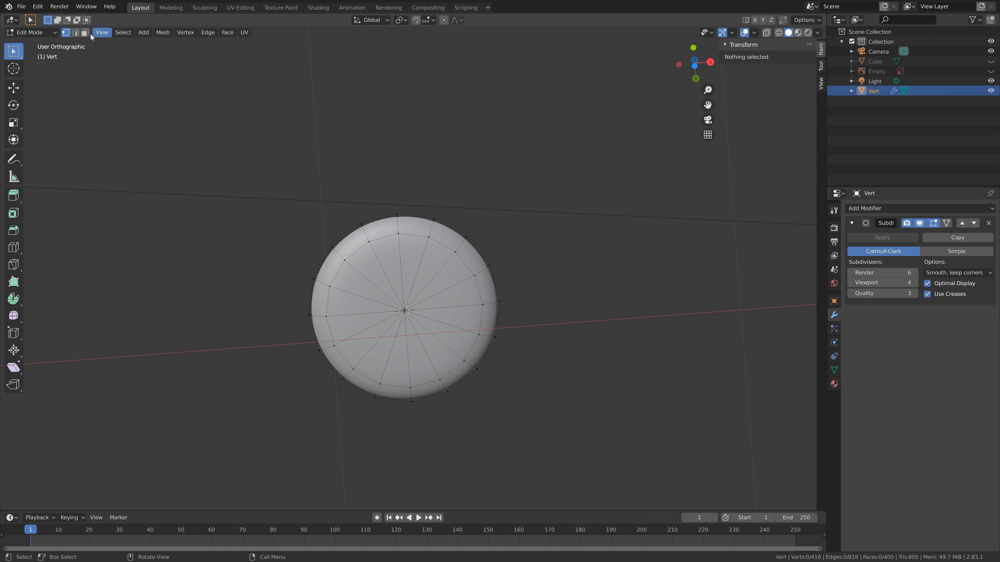
left_click(74, 33)
middle_click_drag(400, 229, 398, 261)
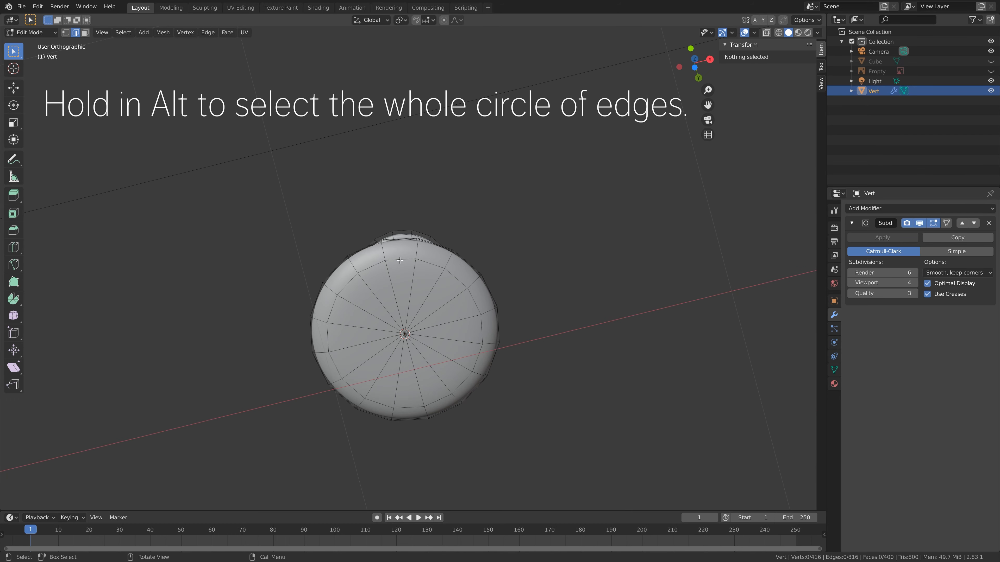
left_click(400, 260, "alt")
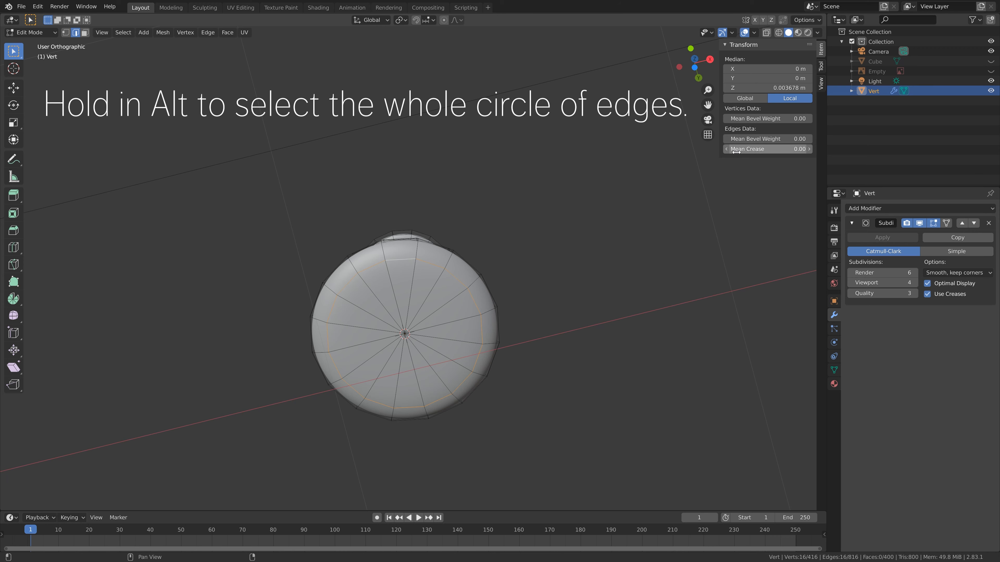
left_click_drag(736, 152, 799, 152)
- Select the outer edge loop just above the pawn's underside and set its Mean Crease to 1.00
middle_click_drag(511, 276, 458, 231)
left_click(459, 230, "alt")
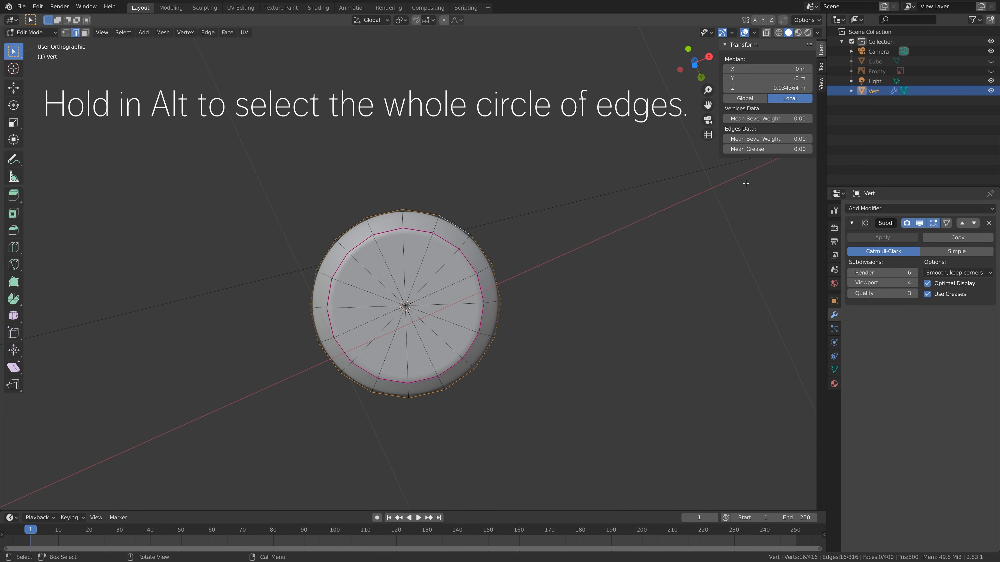
left_click_drag(767, 149, 803, 149)
middle_click_drag(527, 245, 493, 358)
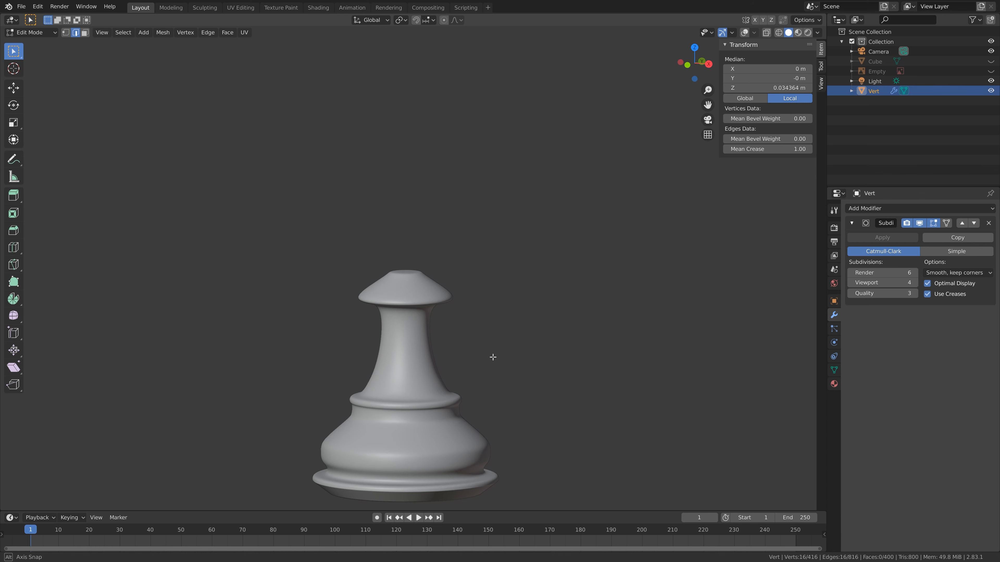
- Reduce the selected base loop's Mean Crease to 0.21 in front view, toggling the overlays to check the shape
key("1")
key("KP_1")
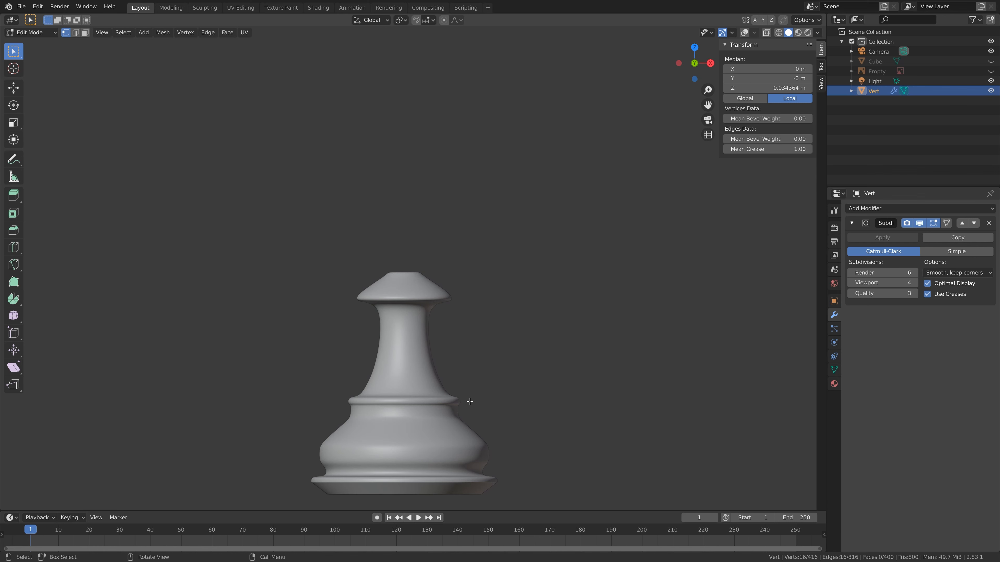
left_click(744, 33)
mouse_move(767, 148)
left_mouse_down()
mouse_move(753, 149)
mouse_move(770, 149)
left_mouse_up()
left_click(744, 32)
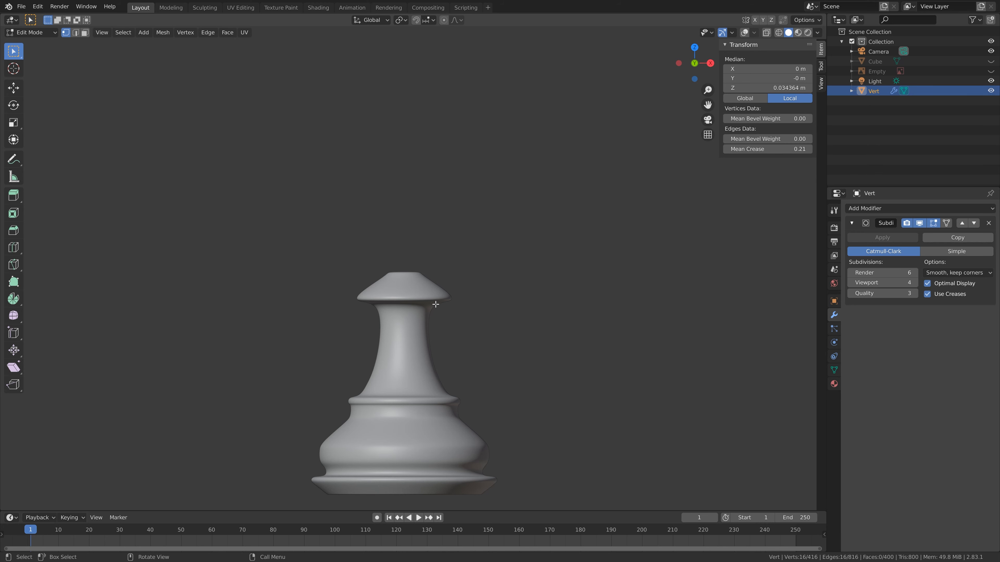
left_click(743, 33)
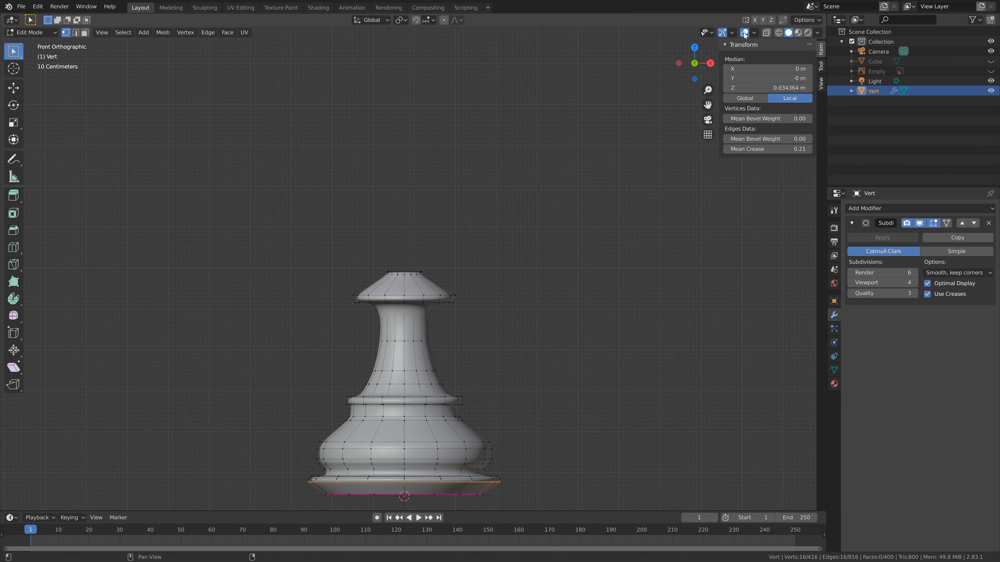
- Select the vertex loop where the stem meets the collar's underside and set its Mean Crease to 0.22
scroll(430, 320, "up", 7)
middle_click_drag(425, 339, 419, 355)
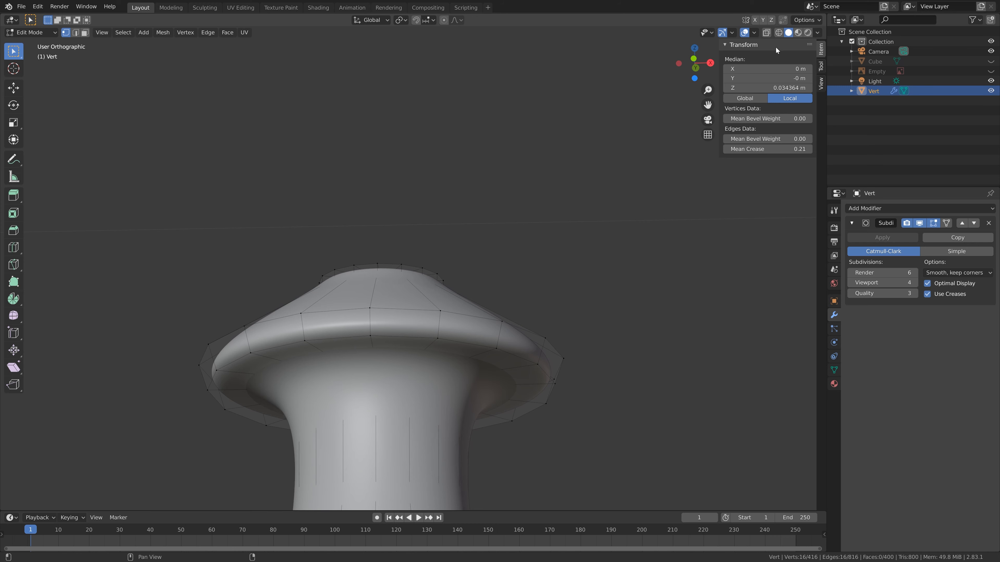
left_click(766, 33)
left_click(392, 361, "alt")
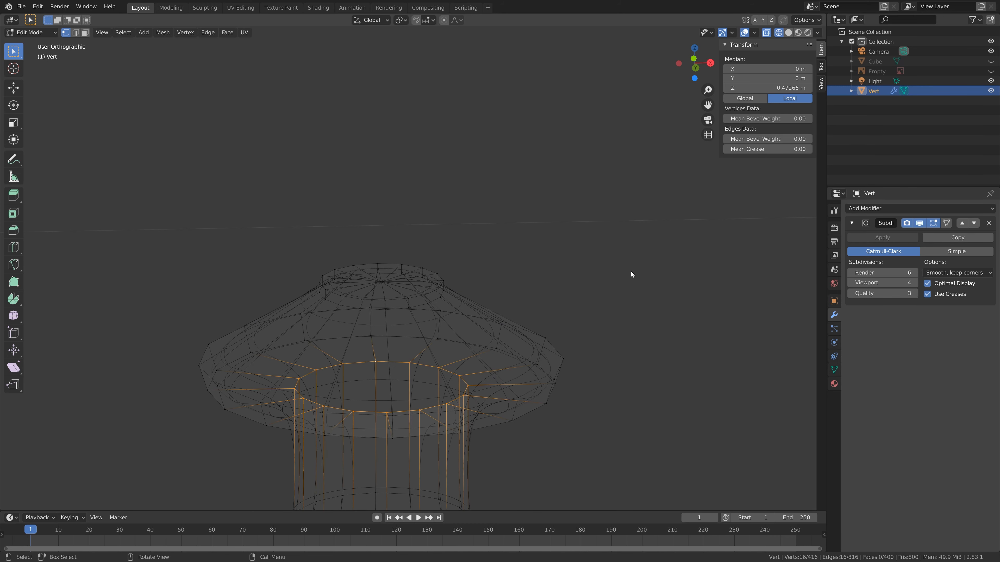
left_click(767, 149)
type("0.0")
left_click(789, 33)
left_click(789, 32)
mouse_move(768, 149)
left_mouse_down()
mouse_move(964, 149)
mouse_move(767, 148)
mouse_move(810, 149)
left_mouse_up()
scroll(471, 377, "down", 9)
middle_click_drag(481, 355, 468, 370)
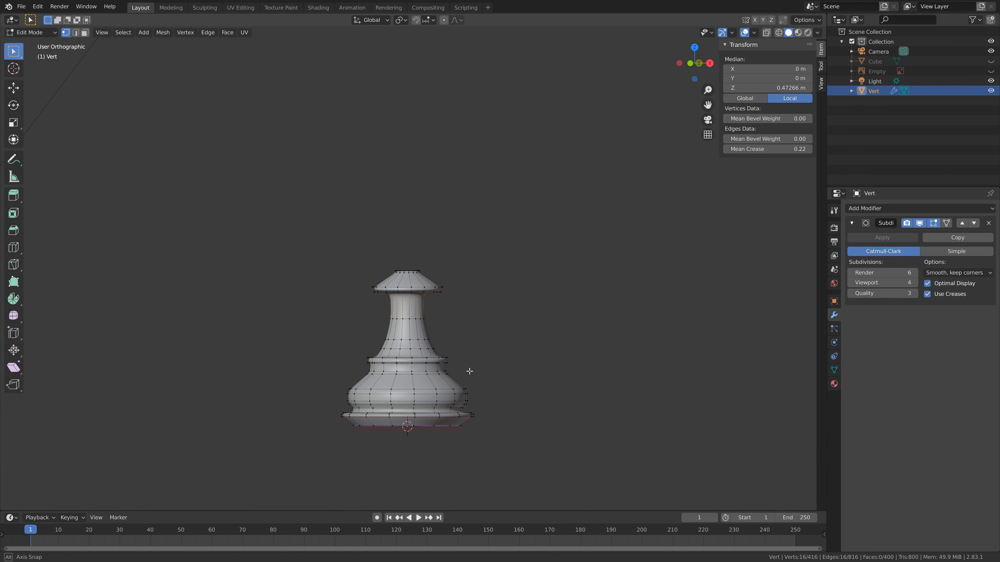
- Select both outer edge loops of the ledge at the stem's foot in edge mode and set their Mean Crease to 0.8
scroll(404, 371, "up", 3)
middle_click_drag(404, 372, 411, 241, "shift")
scroll(411, 241, "up", 2)
left_click(76, 33)
middle_click_drag(400, 339, 397, 313)
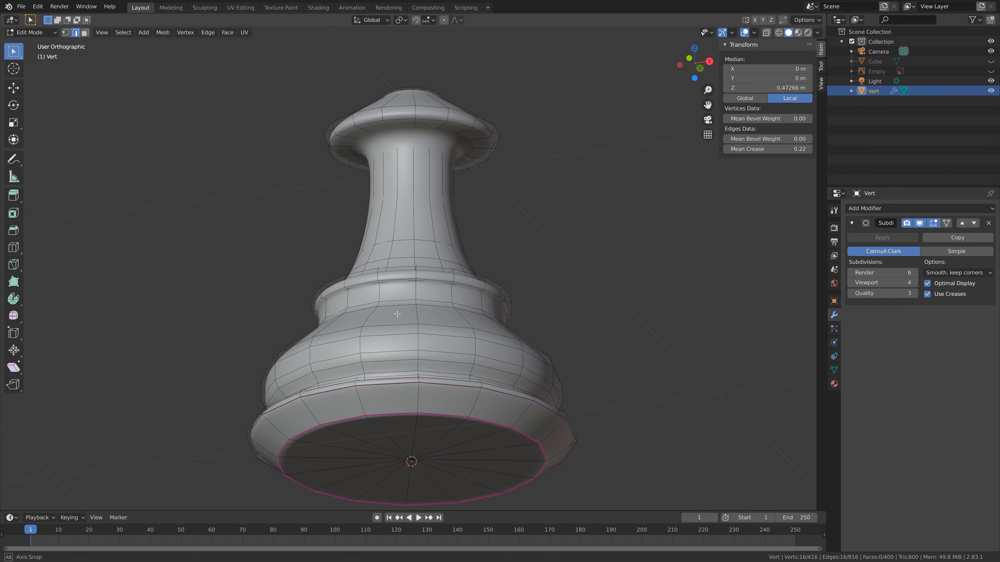
left_click(397, 280, "alt")
left_click(396, 268, "alt+shift")
double_click(767, 150)
type(".8")
key("Return")
middle_click_drag(491, 355, 507, 384)
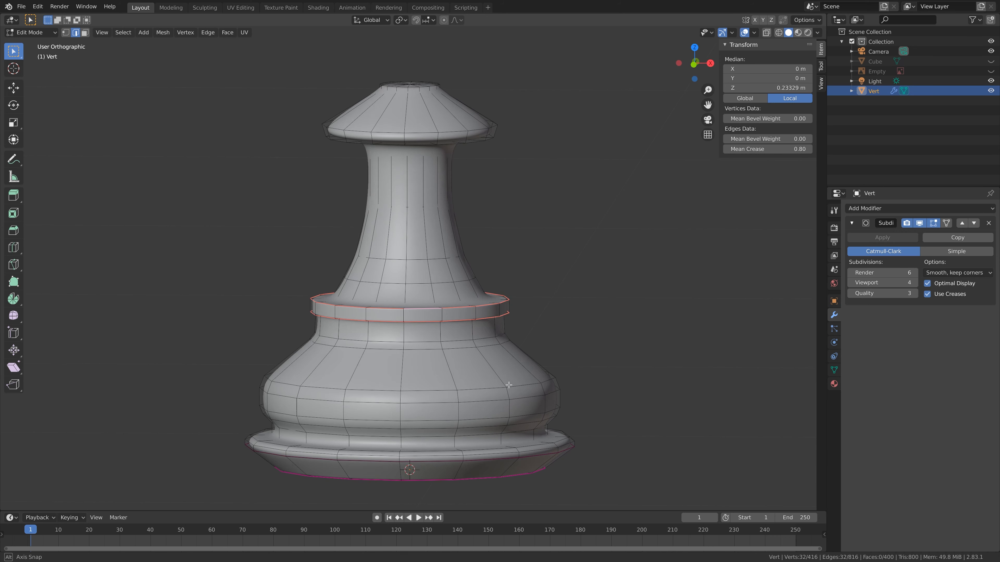
- Reduce the Mean Crease of the selected ledge edge loops to 0.00 with the overlays hidden, and return to Object Mode
left_click(745, 34)
scroll(454, 299, "up", 5)
scroll(454, 300, "down", 11)
middle_click_drag(454, 299, 454, 286)
left_click_drag(771, 149, 755, 150)
middle_click_drag(505, 275, 495, 267)
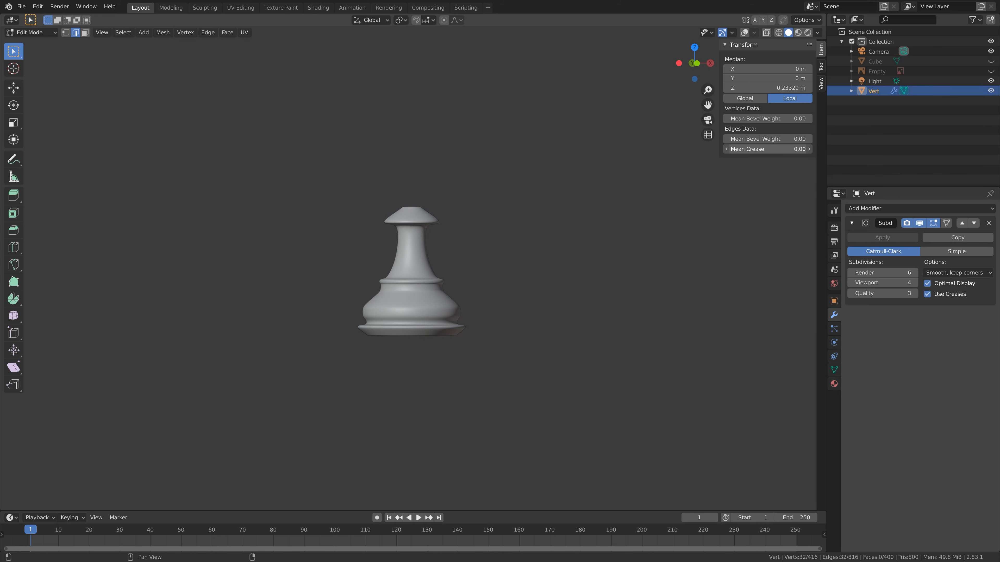
middle_click_drag(538, 293, 488, 288)
mouse_move(760, 149)
left_mouse_down()
mouse_move(799, 149)
mouse_move(760, 149)
left_mouse_up()
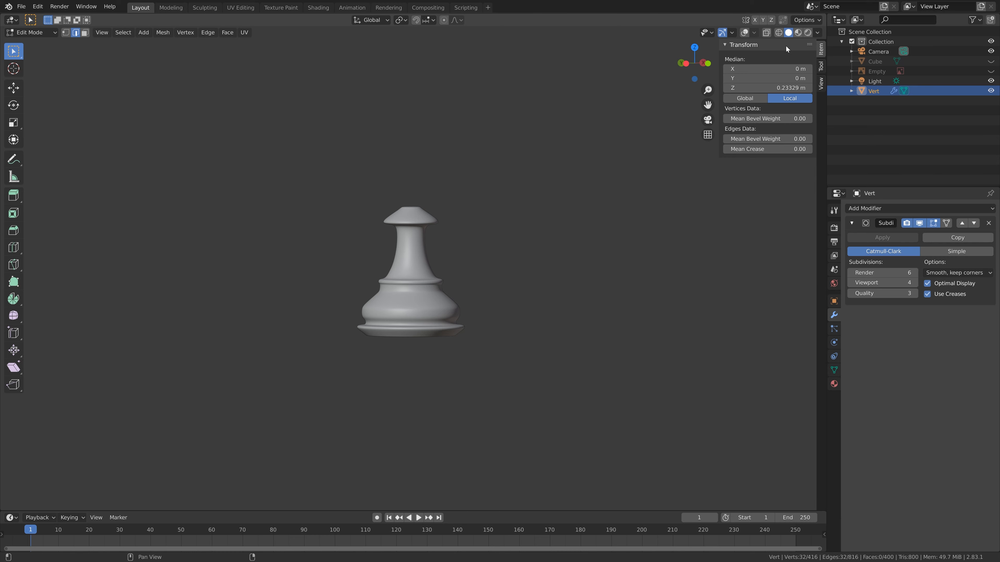
left_click(744, 33)
key("Tab")
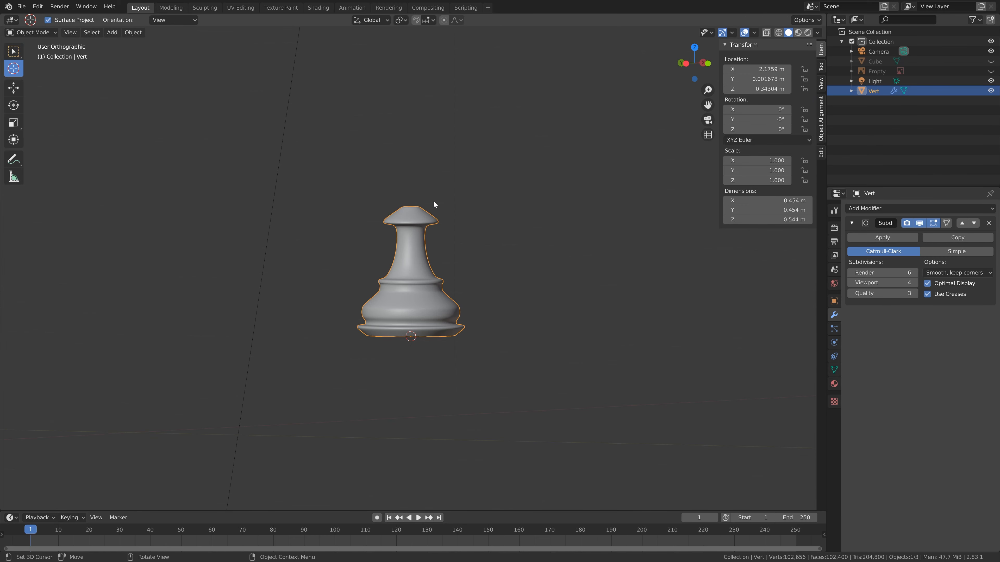
- Save the project as an incremented copy named Pawn1.blend
left_click(21, 6)
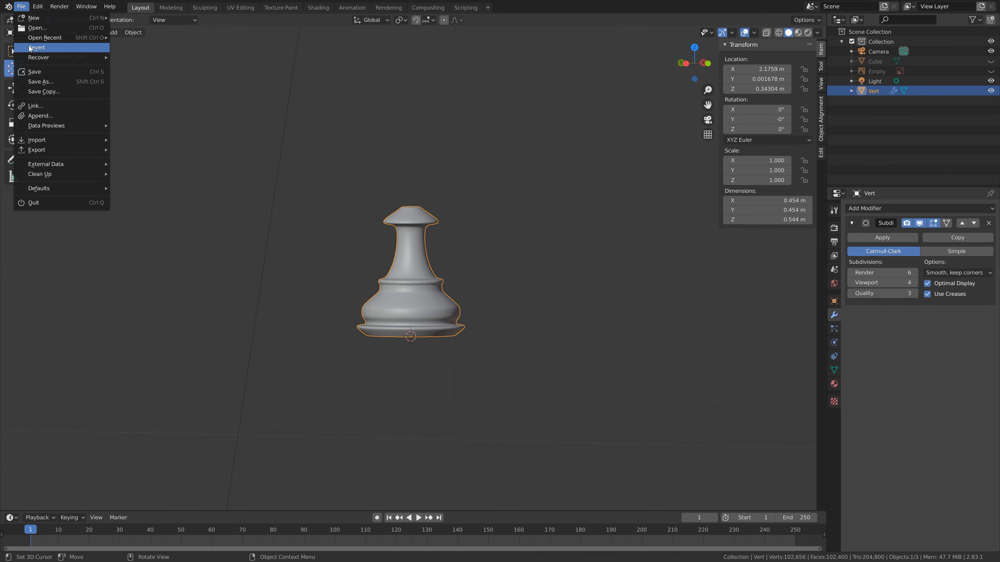
left_click(50, 83)
left_click(598, 466)
left_click(630, 465)
- Unhide the reference image in front view and add an ico sphere at the 3D cursor under the pawn
key("KP_1")
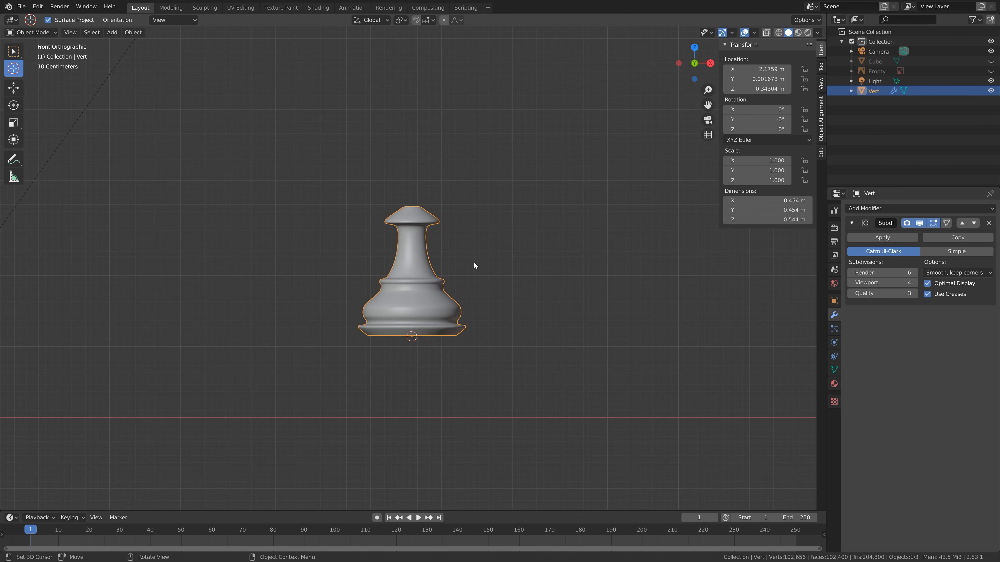
left_click(990, 71)
key("shift+a")
mouse_move(474, 236)
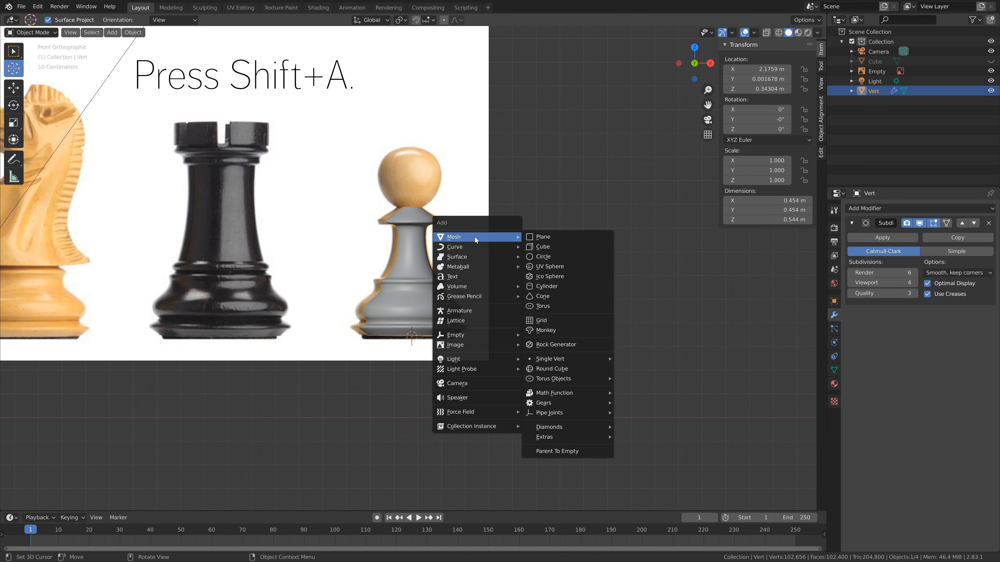
left_click(571, 275)
- Scale the ico sphere to about 0.153 and raise it along Z to about 1.01 m, over the pawn's head
key("s")
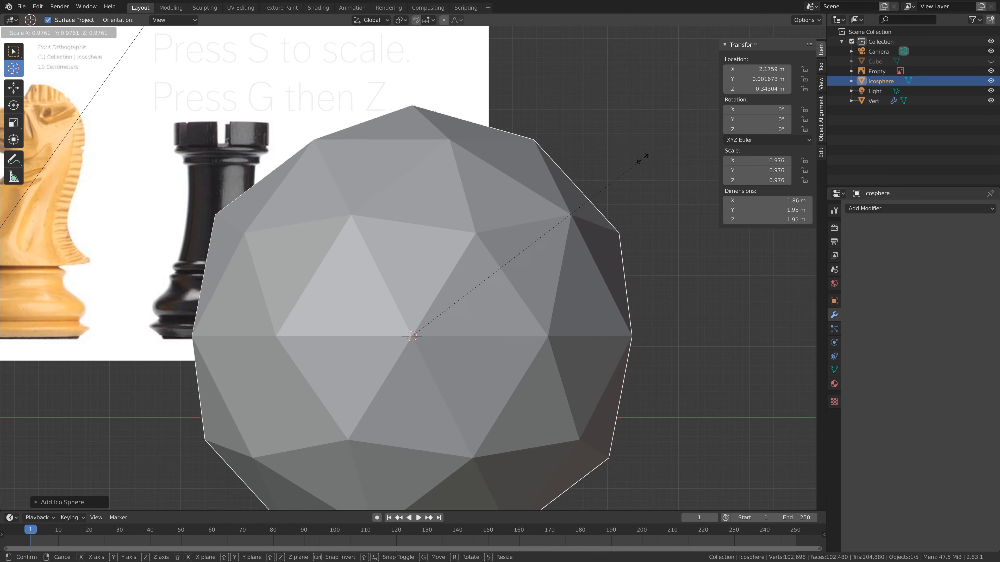
left_click(471, 325)
key("g")
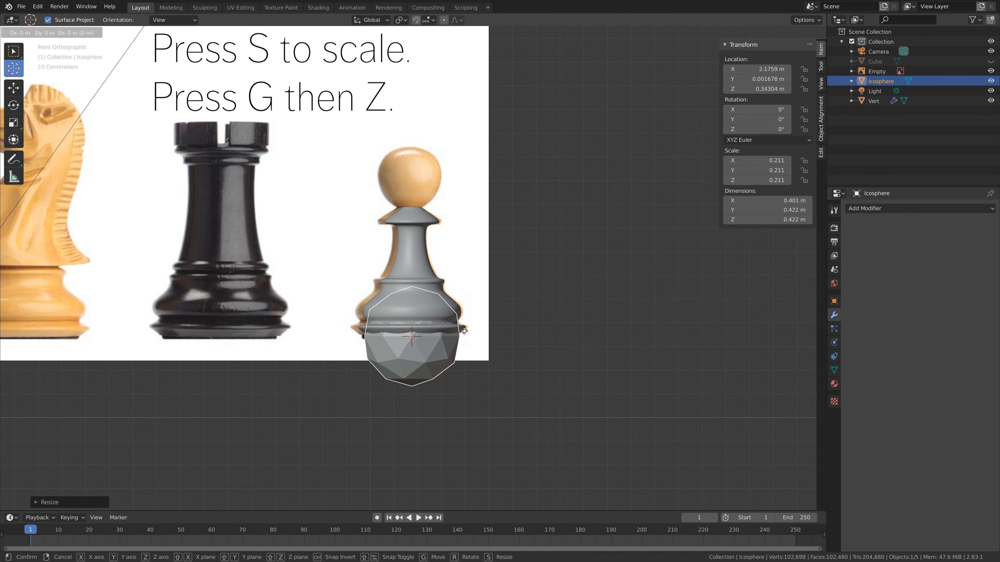
key("z")
left_click(478, 178)
key("s")
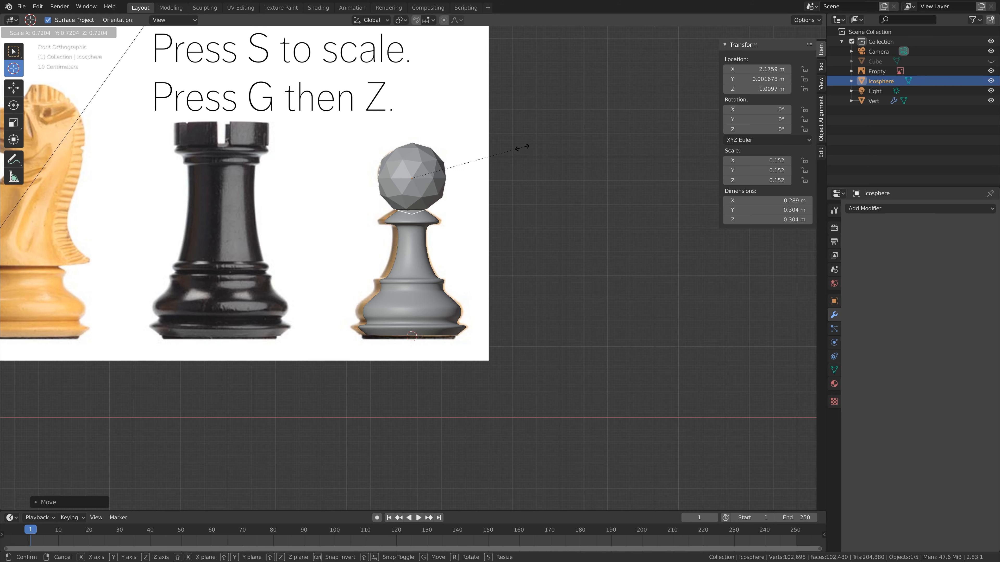
left_click(522, 146)
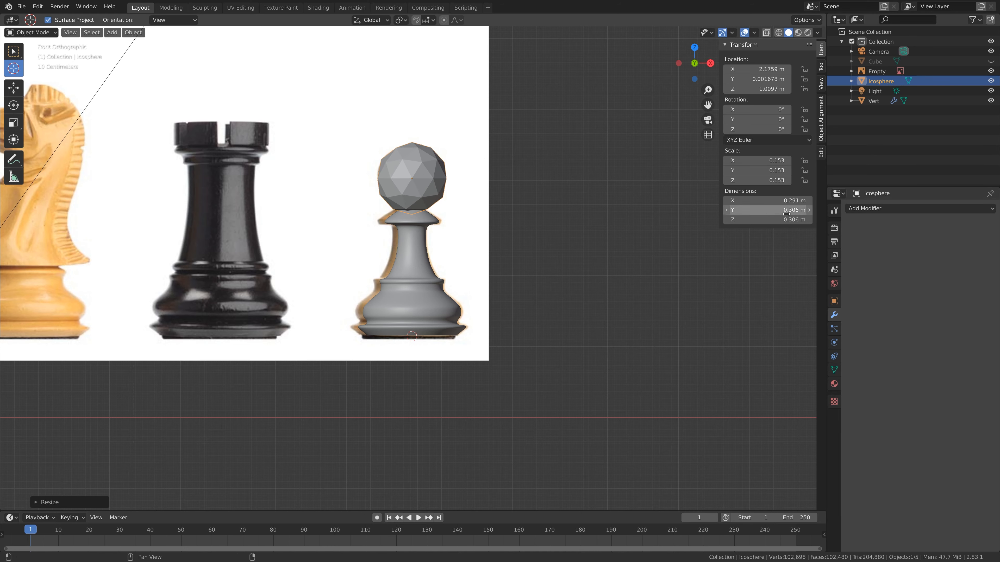
- Give the sphere a Subdivision Surface modifier with Render and Viewport levels of 4, and shade it smooth
left_click(874, 209)
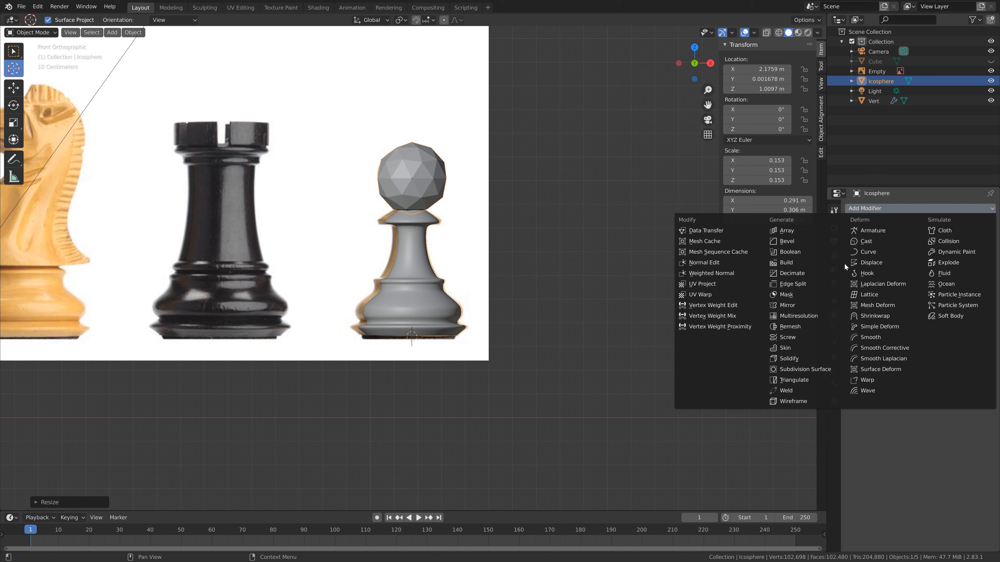
left_click(822, 369)
left_click(914, 272)
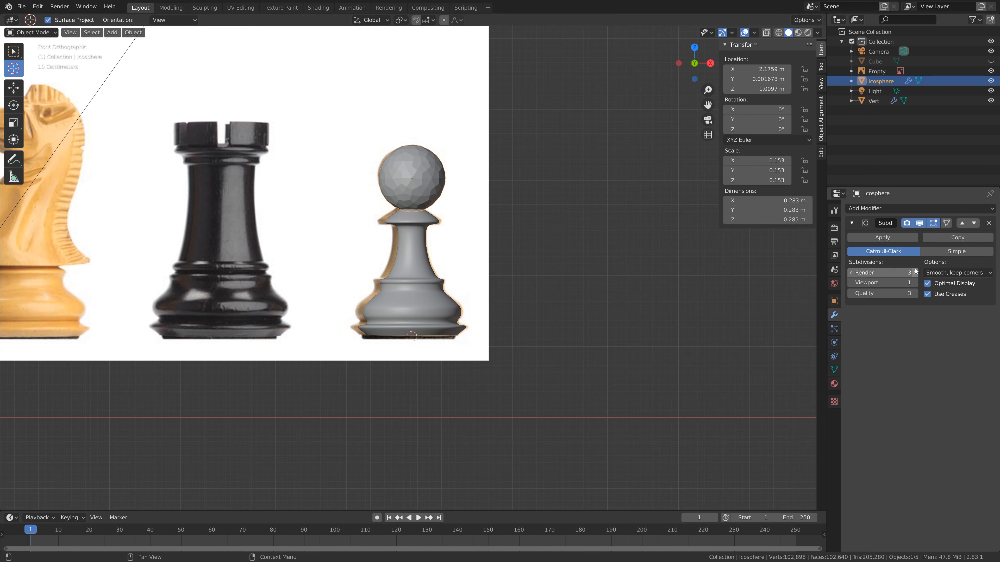
left_click(914, 282)
left_click(914, 282)
left_click(914, 272)
left_click(914, 279)
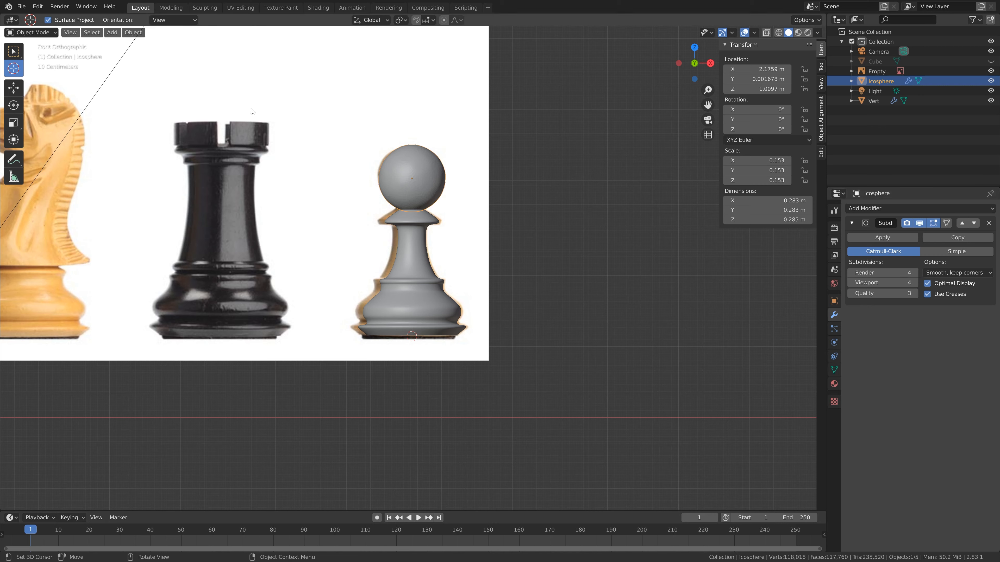
left_click(144, 32)
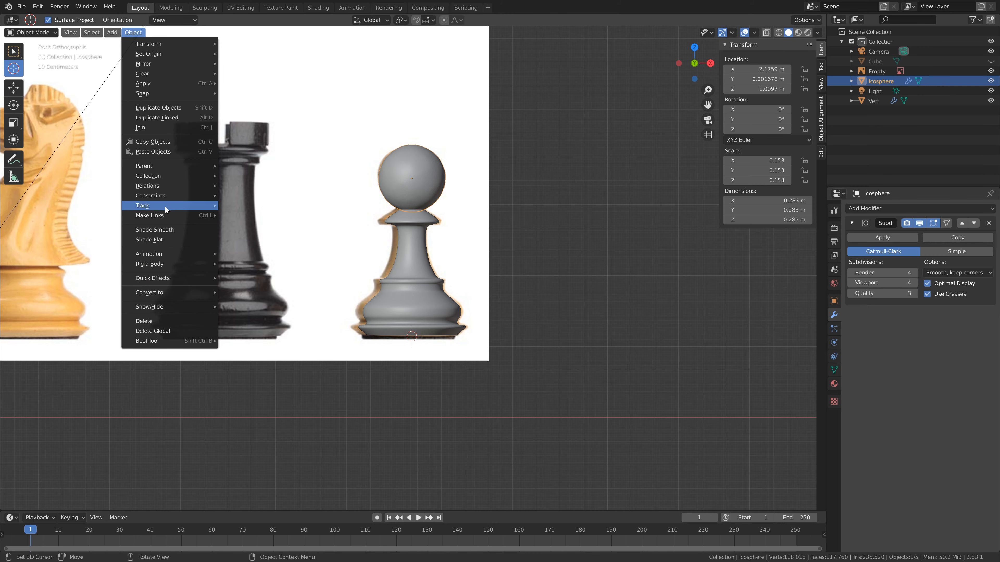
left_click(173, 232)
- Scale the head sphere to about 0.143 to fit the reference pawn's head more closely
scroll(480, 154, "down", 4)
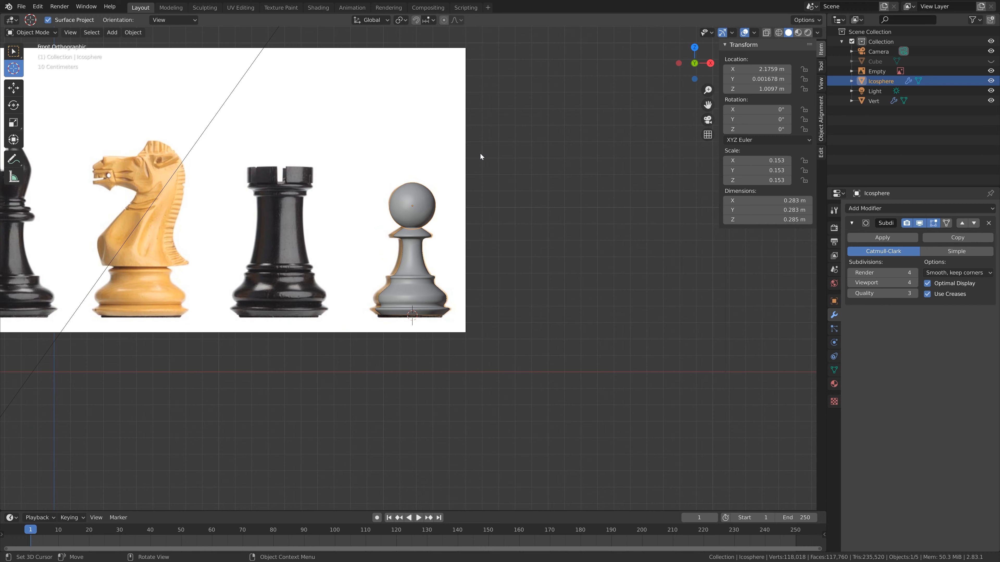
scroll(480, 153, "up", 8)
middle_click_drag(480, 157, 475, 232, "shift")
scroll(474, 252, "up", 3)
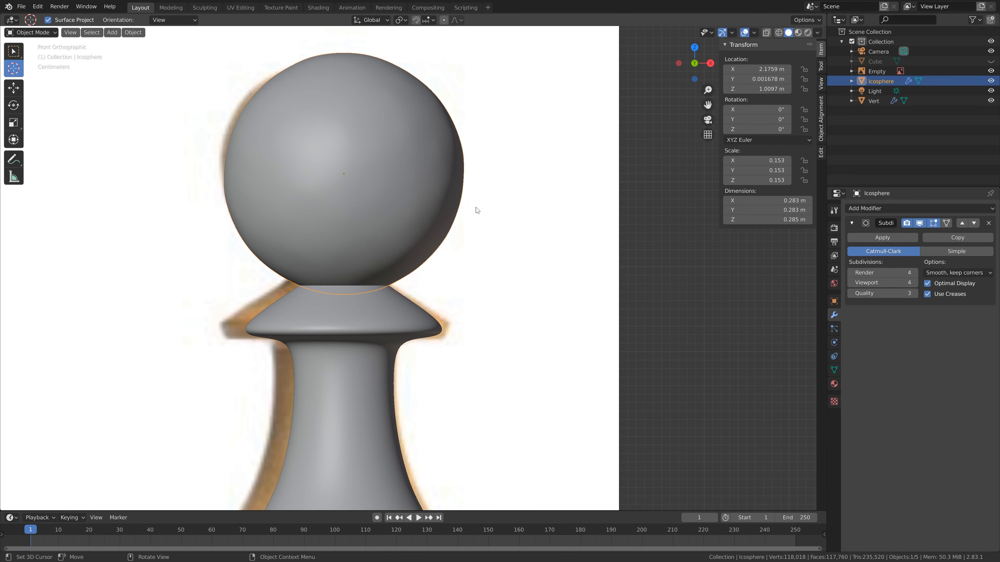
key("s")
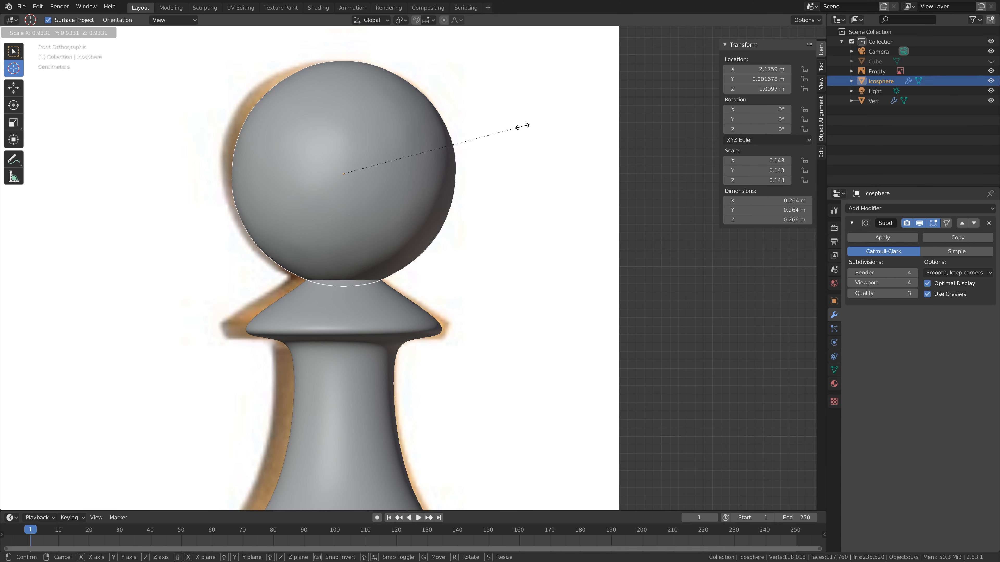
left_click(523, 126)
- Hide the overlays, scale the head sphere to about 0.128 and lower it along Z to about 0.993 m
left_click(743, 34)
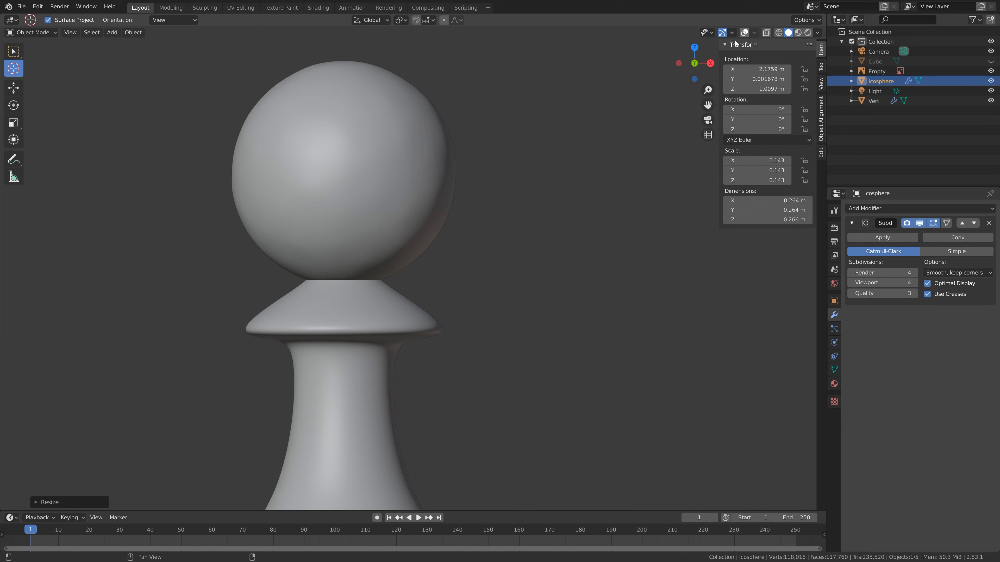
scroll(442, 257, "up", 3)
scroll(442, 258, "down", 3)
scroll(442, 258, "down", 6)
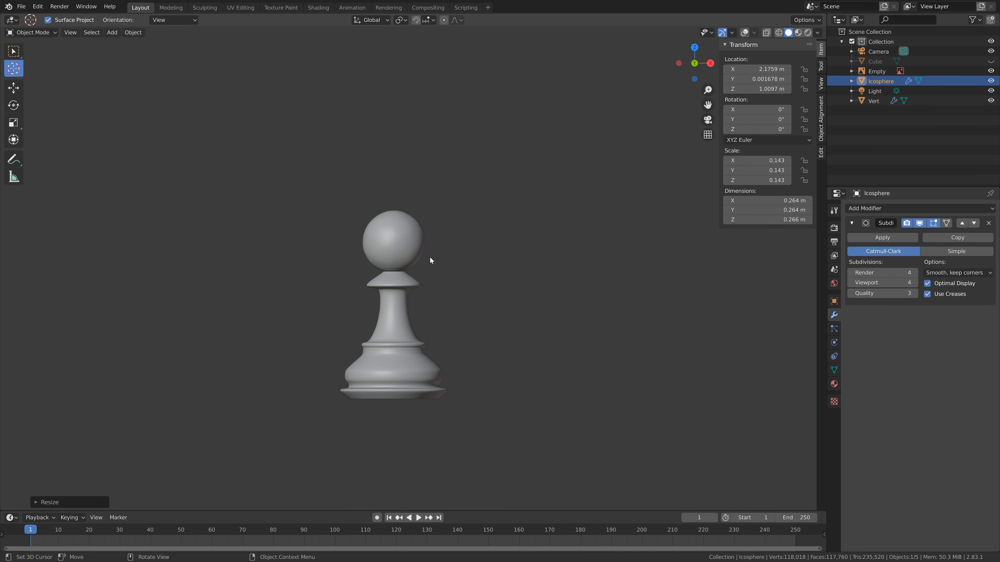
middle_click_drag(430, 257, 503, 260)
key("s")
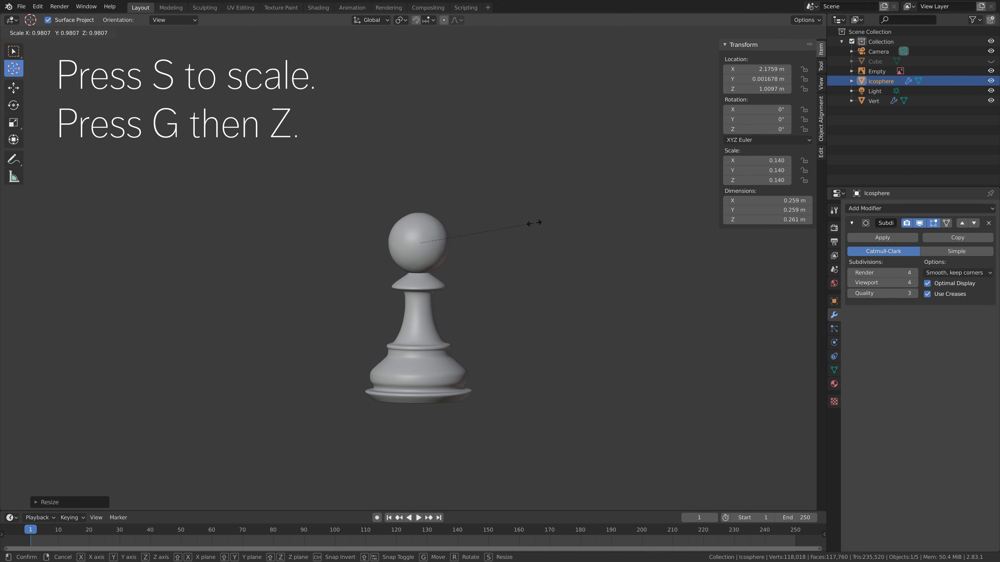
left_click(524, 227)
key("g")
key("z")
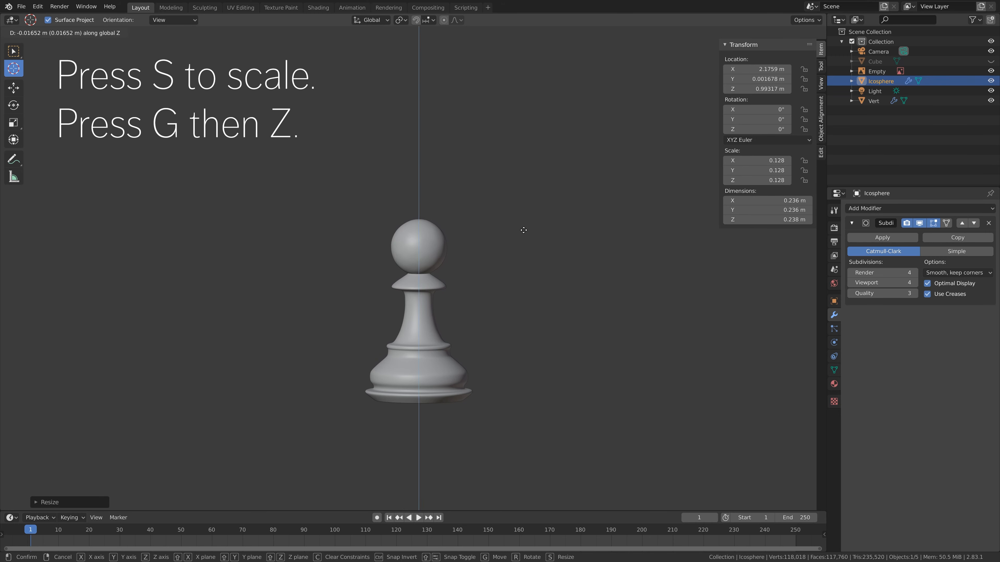
left_click(532, 278)
middle_click_drag(531, 278, 521, 276)
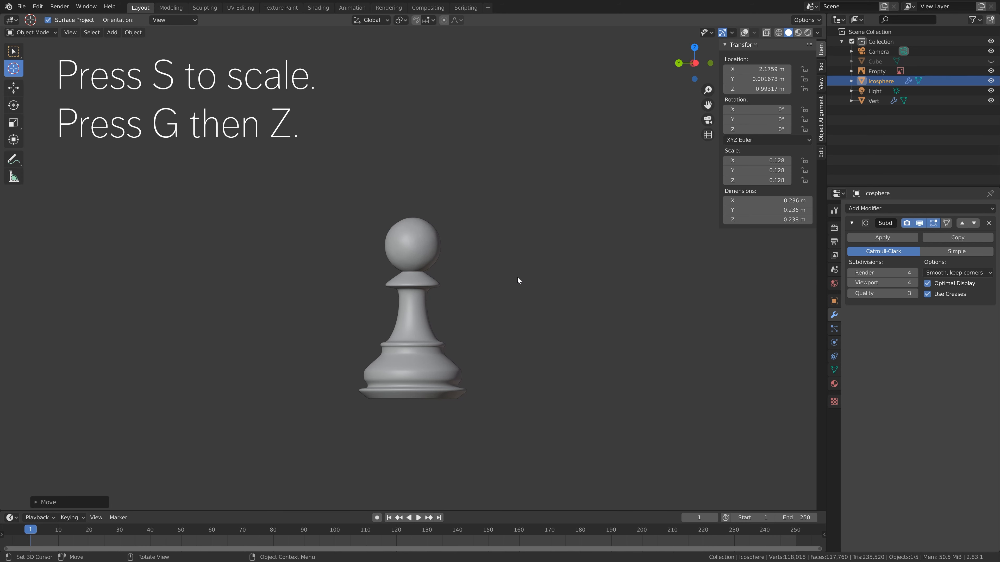
- In front view, enlarge the head sphere to a scale of about 0.148 and raise it to about 1.005 m in Z
key("KP_1")
key("s")
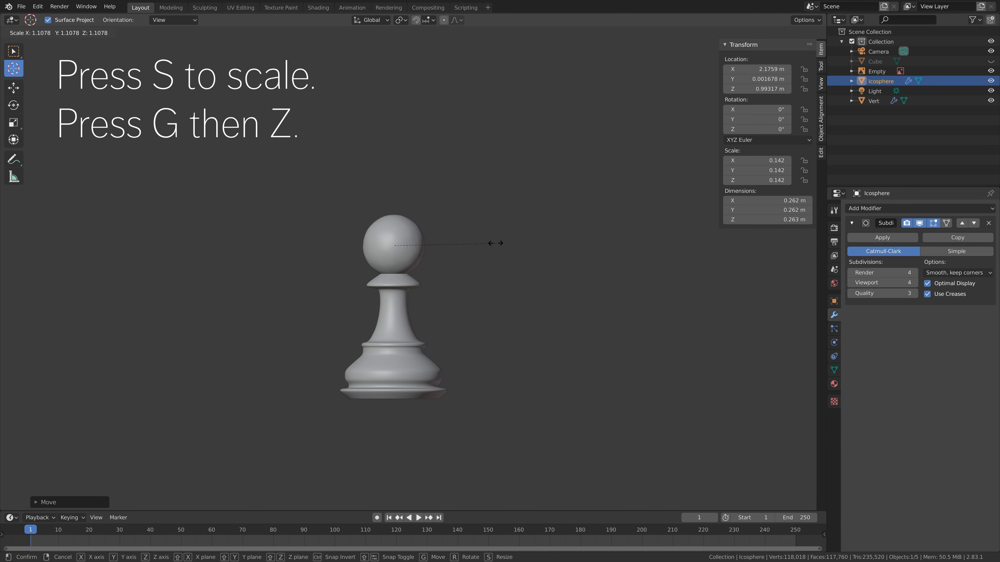
left_click(500, 242)
key("g")
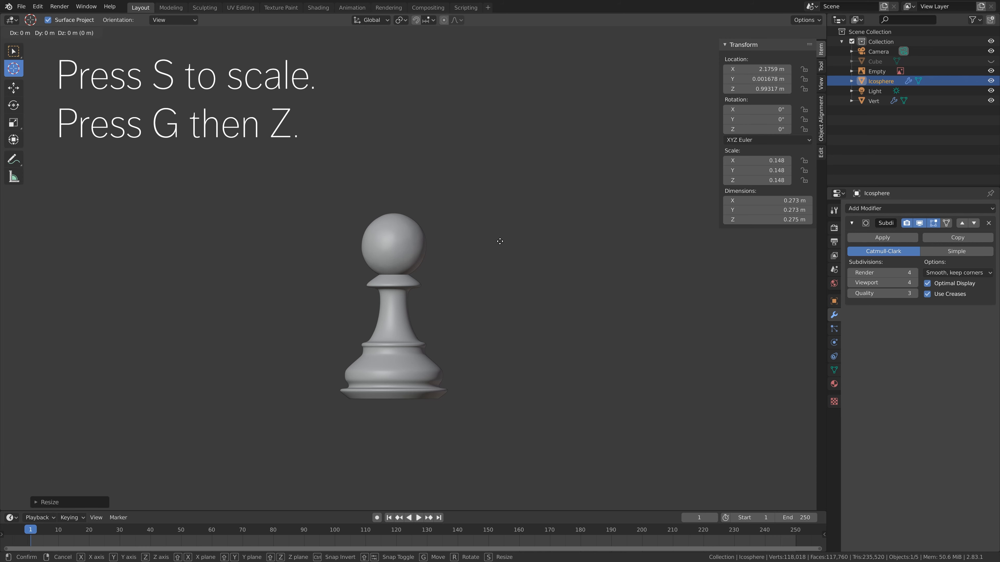
key("z")
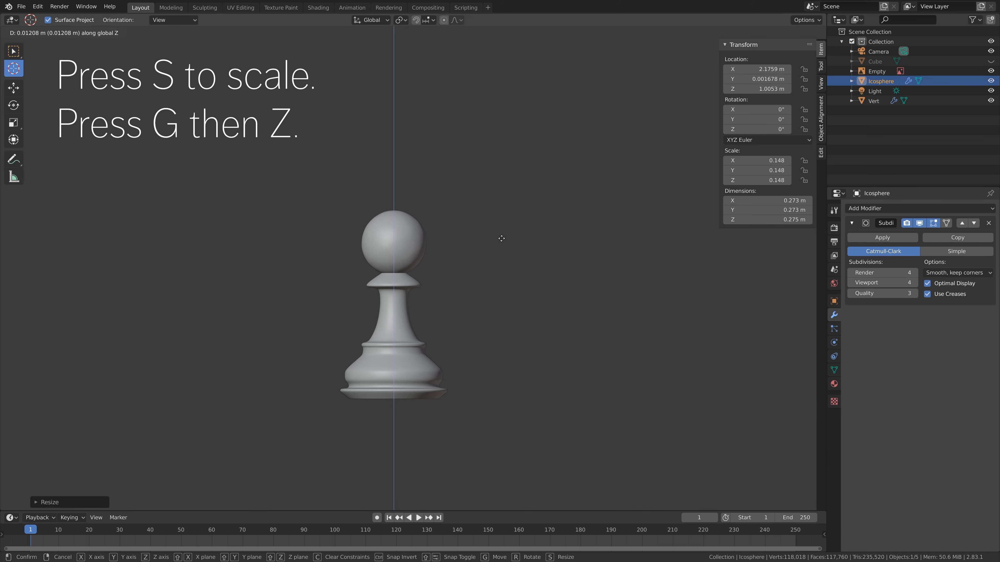
left_click(501, 238)
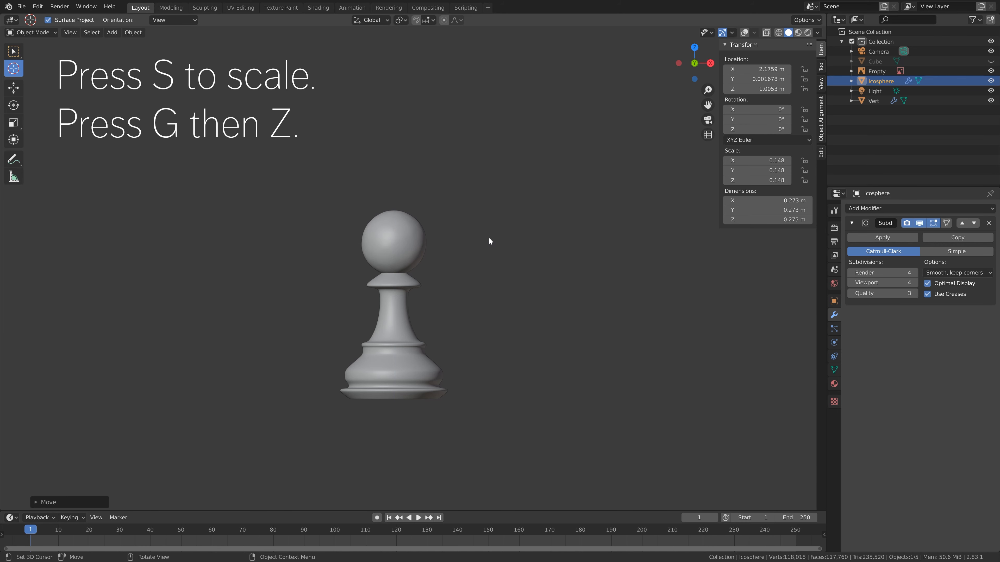
- Save the finished pawn as a new copy, incrementing the number in the Pawn1.blend file name
left_click(22, 7)
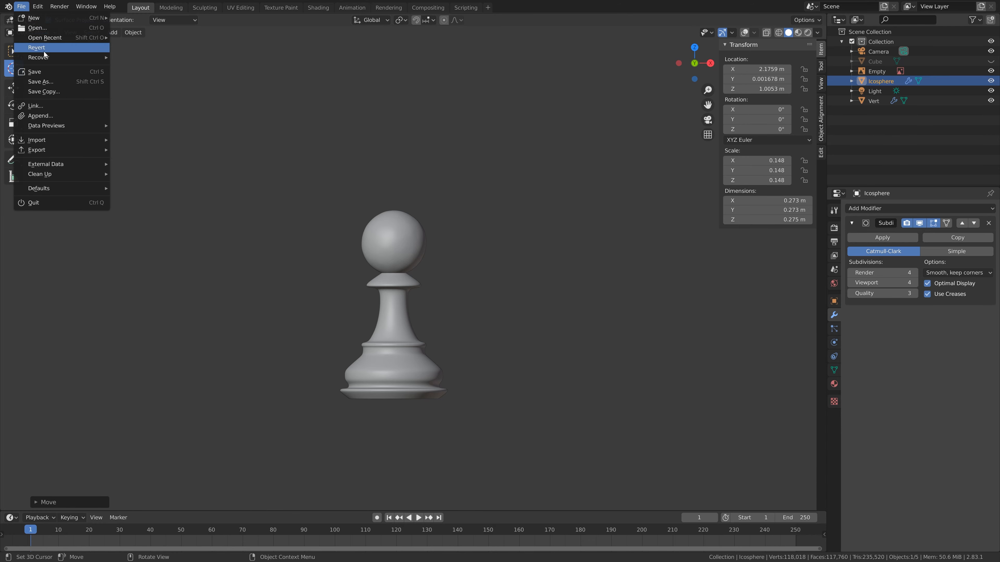
left_click(39, 82)
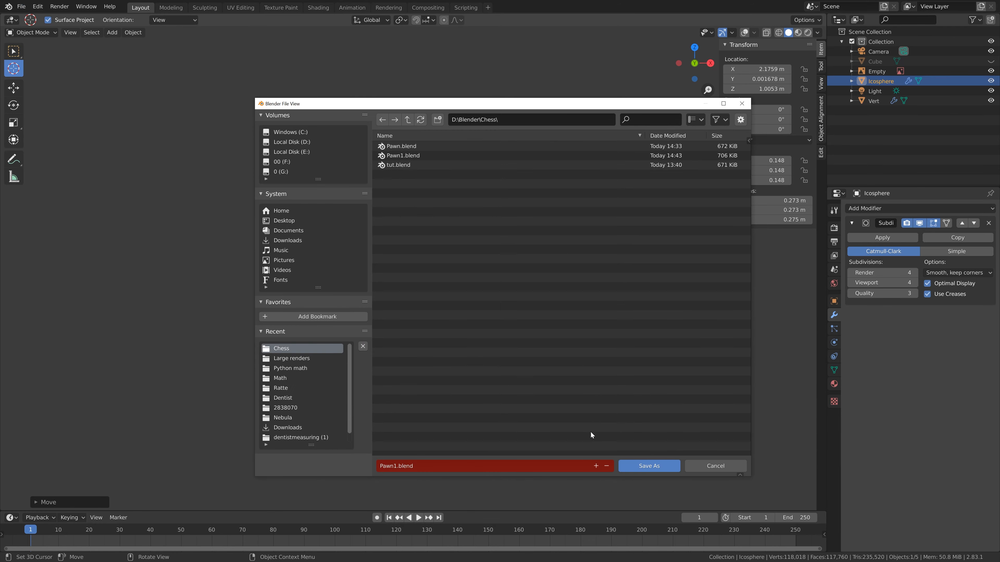
left_click(595, 466)
left_click(639, 461)
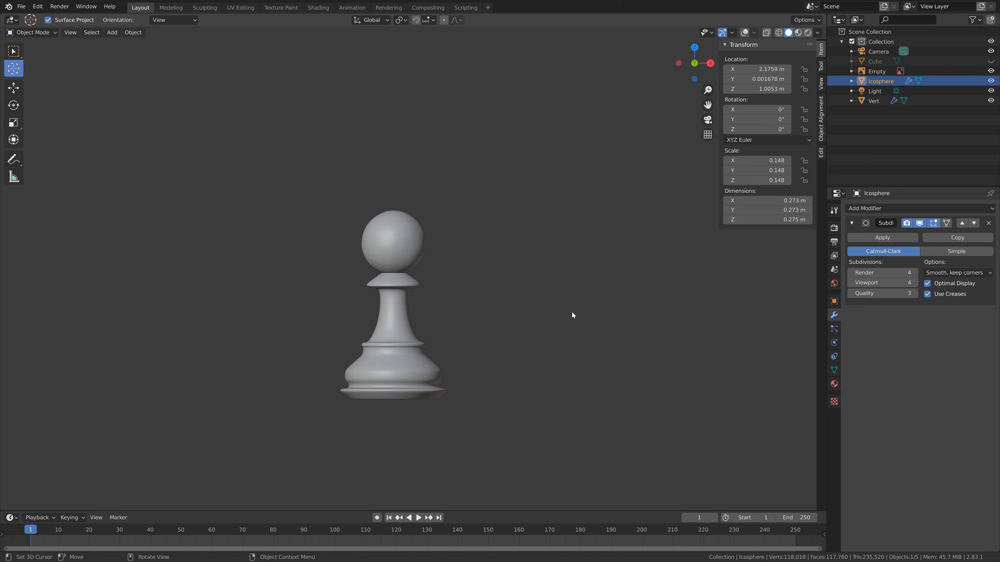
- Show the overlays, place the 3D cursor at the bottom centre of the reference rook's base, and switch to the Select Box tool
left_click(743, 33)
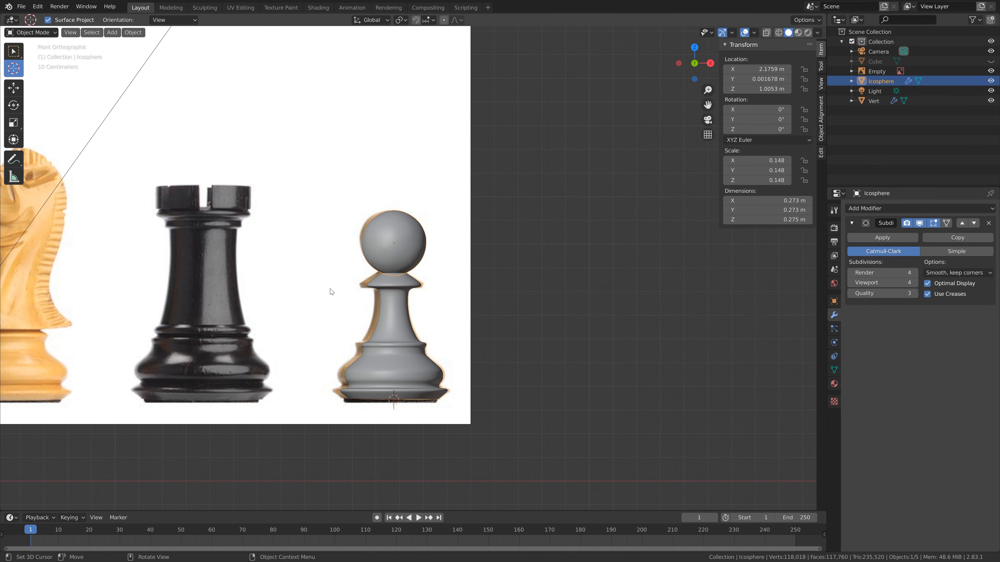
middle_click_drag(311, 338, 391, 313, "shift")
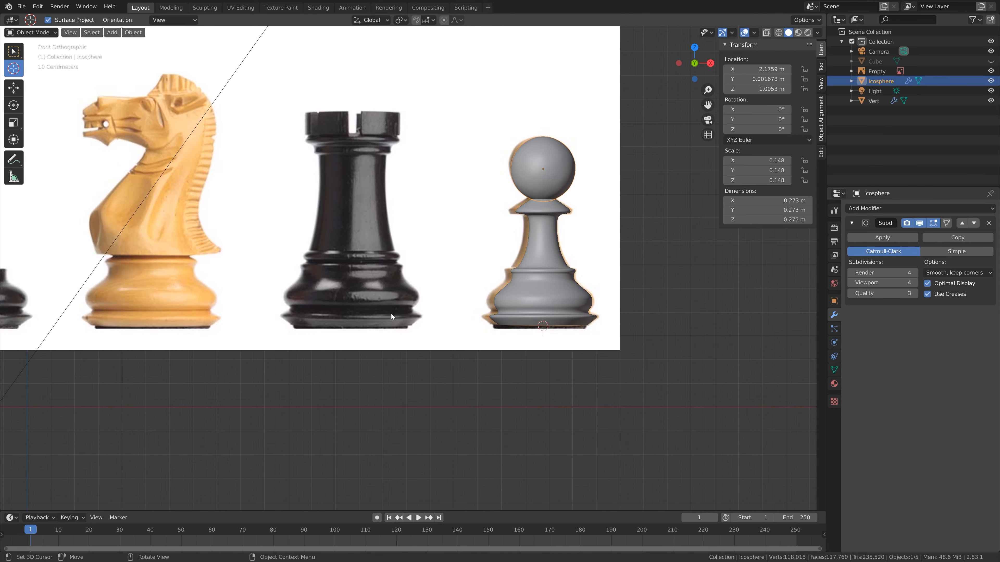
scroll(347, 345, "up", 5)
middle_click_drag(322, 362, 404, 315, "shift")
scroll(395, 328, "up", 2)
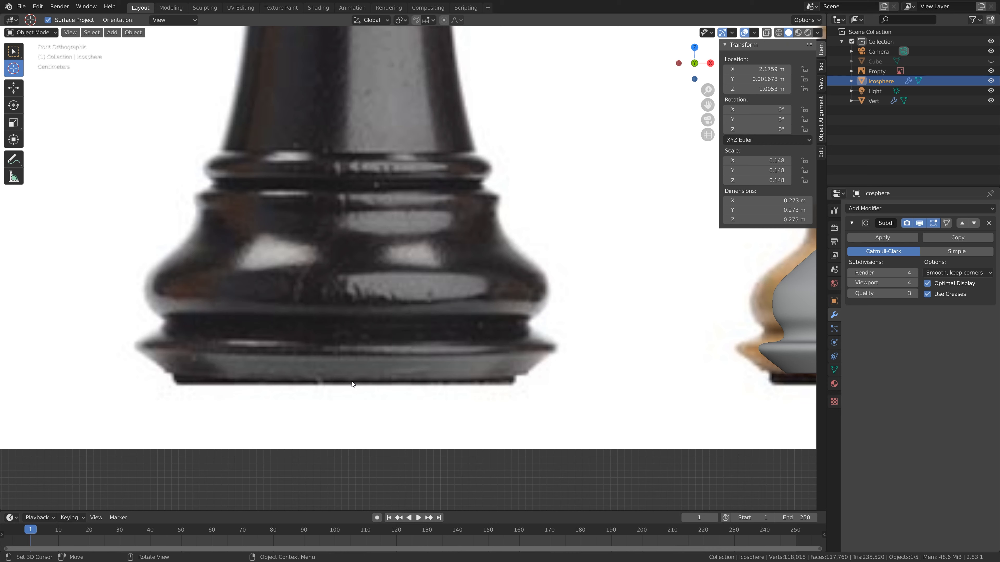
left_click(14, 51)
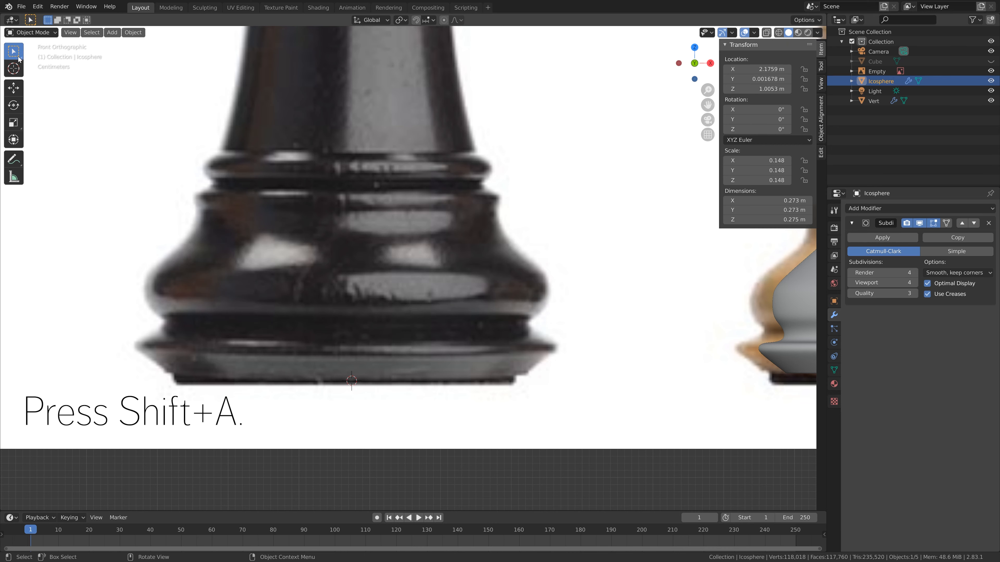
- Add a single vertex at the 3D cursor under the rook, switch to wireframe shading and enable vertex selection
key("shift+a")
mouse_move(343, 366)
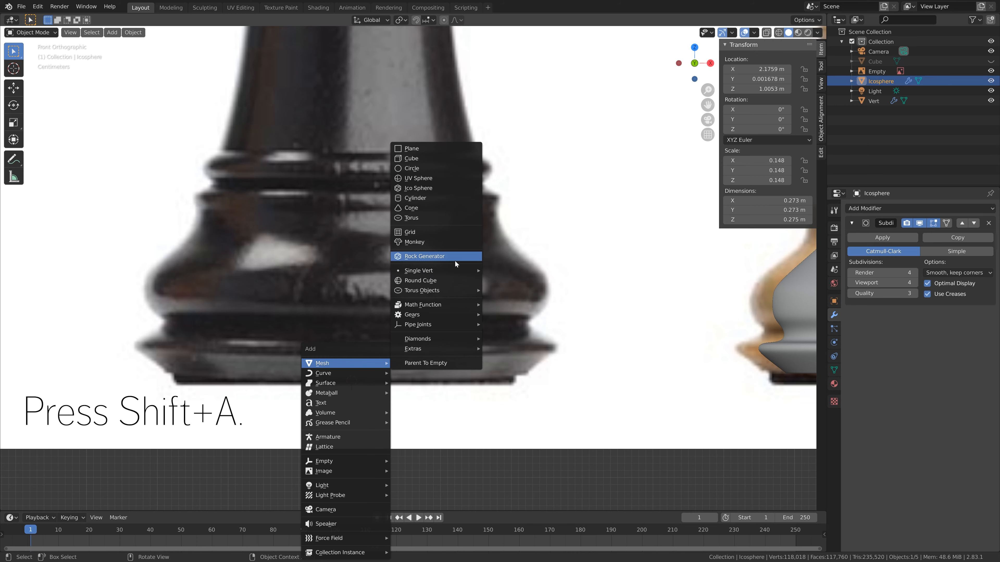
mouse_move(448, 270)
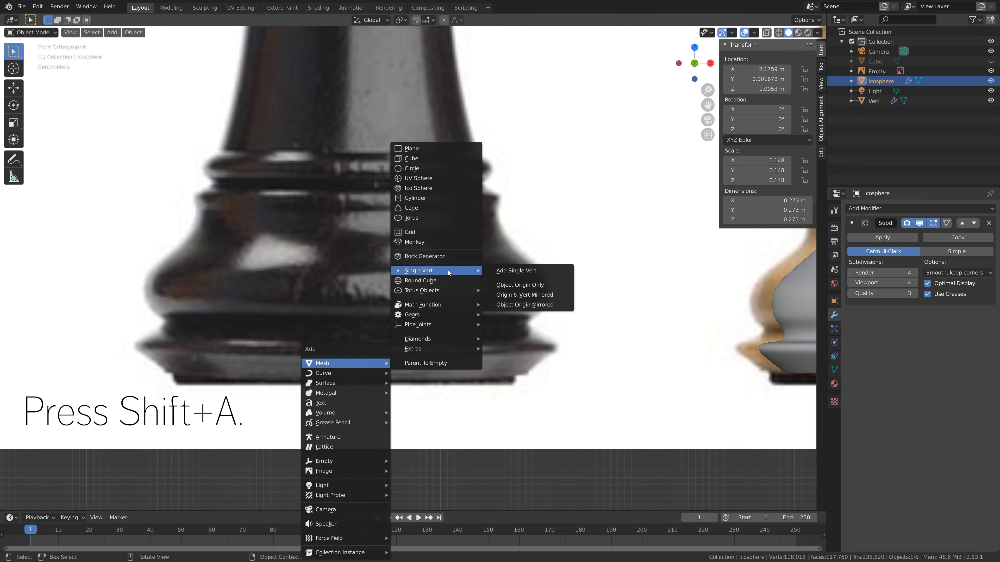
left_click(500, 272)
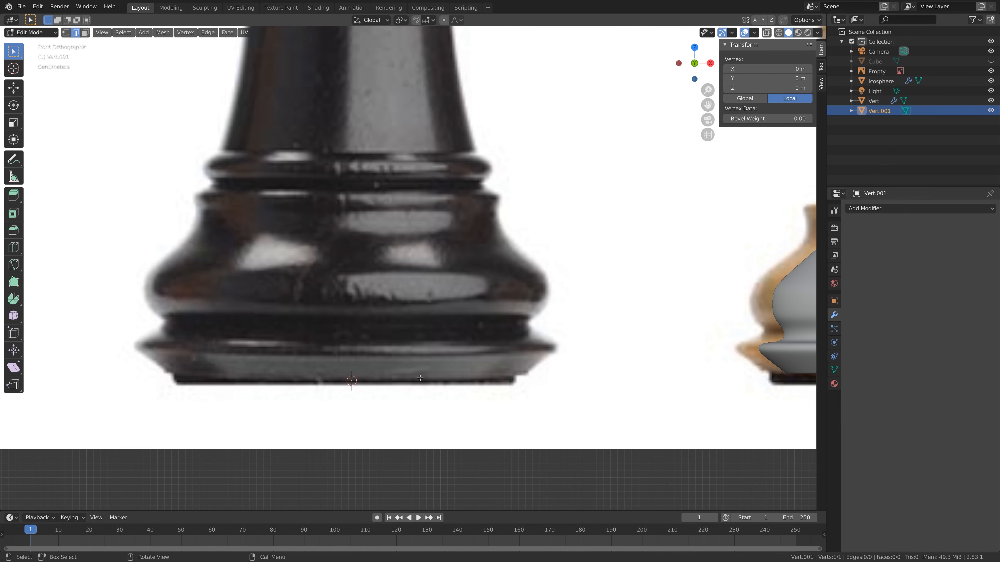
left_click(778, 33)
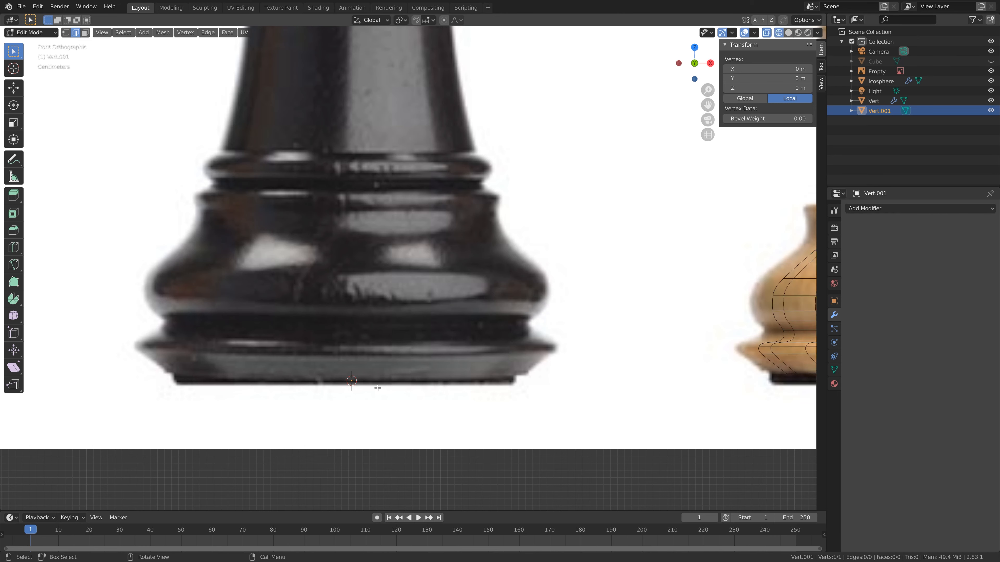
key("Tab")
key("Tab")
left_click(65, 33)
- Extrude the vertex along X about 0.229 m to the rook base's edge, then up Z about 0.008 m
key("e")
key("x")
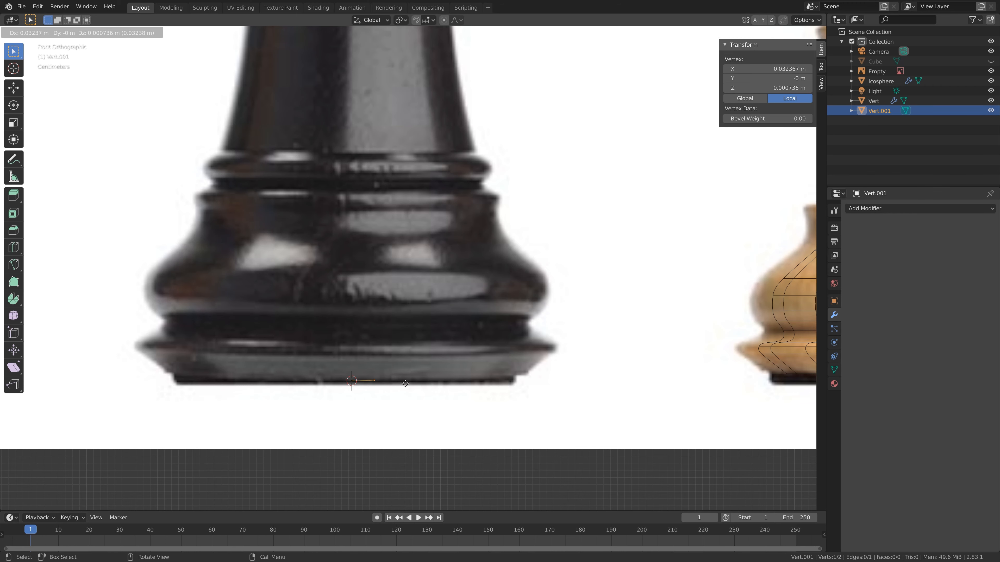
left_click(541, 386)
scroll(433, 342, "up", 3)
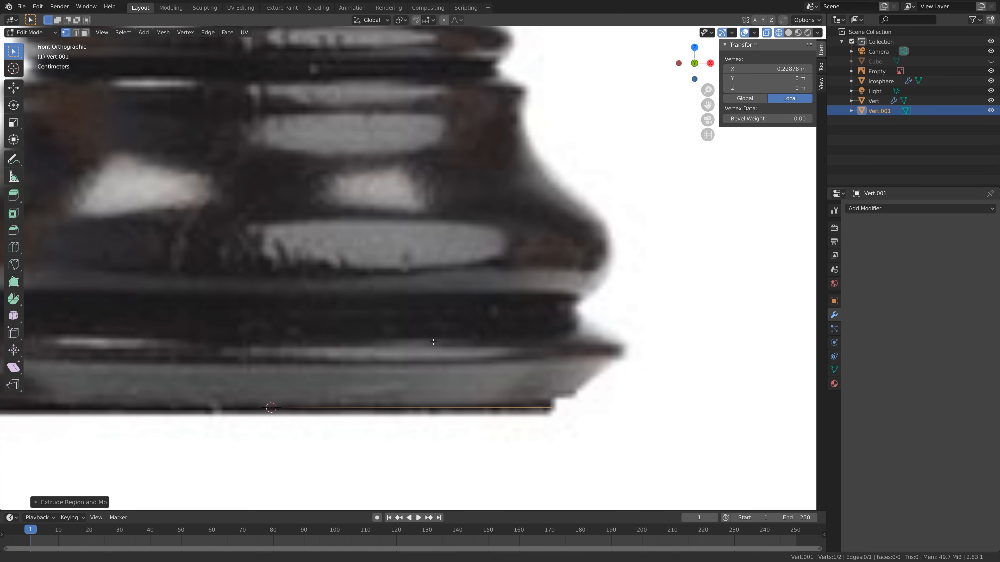
middle_click_drag(433, 342, 429, 320, "shift")
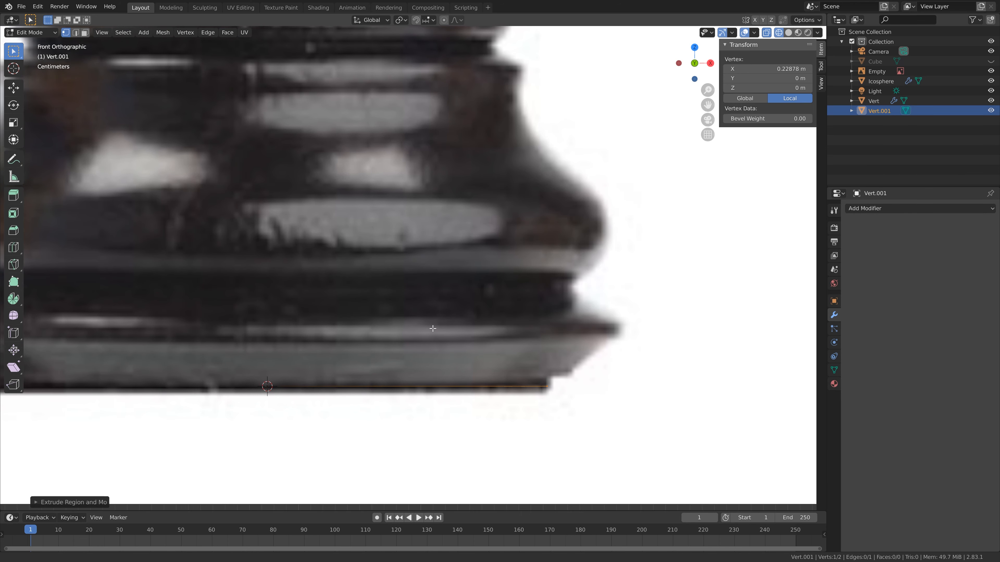
key("e")
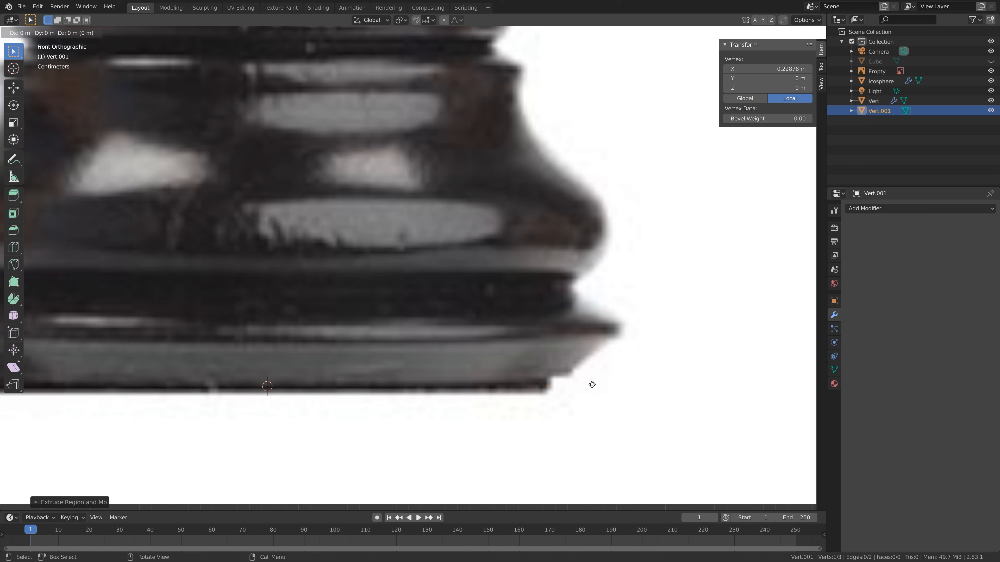
key("z")
left_click(591, 375)
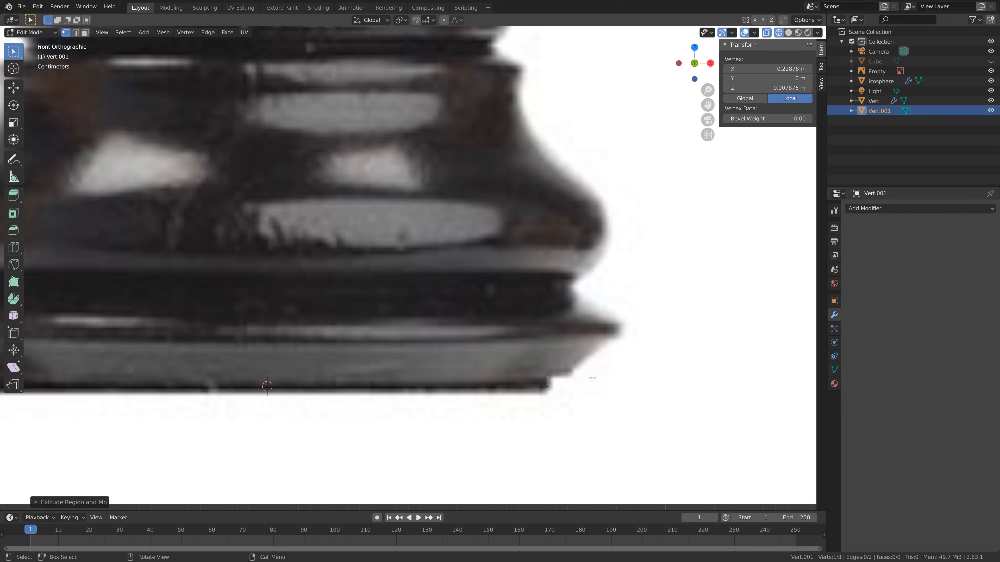
- Extrude the profile outward along X to about 0.25 m, slightly up Z, then diagonally to the tip of the base rim
key("e")
key("x")
left_click(612, 369)
key("e")
key("z")
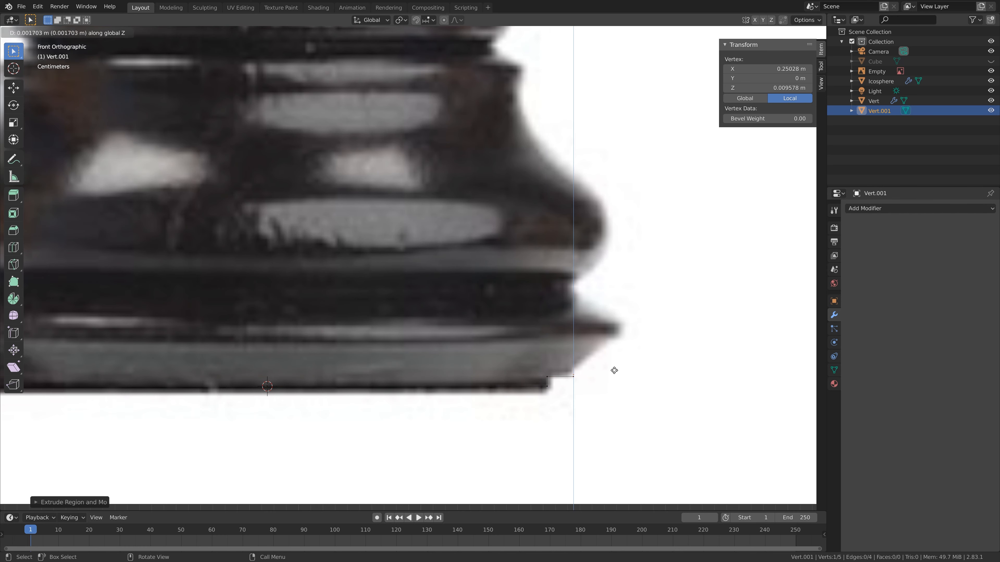
left_click(614, 364)
key("e")
left_click(647, 349)
- Extrude the base rim's thickness up along Z, adjust its height, and extrude inward along X to the groove above it
key("e")
key("z")
left_click(648, 337)
key("g")
key("z")
left_click(649, 334)
key("e")
key("x")
left_click(607, 362)
- Extrude the profile up the groove and around the outer bulge of the rook's base, following the reference
key("e")
key("z")
left_click(623, 328)
key("e")
left_click(629, 300)
key("e")
key("z")
left_click(635, 291)
key("e")
left_click(642, 284)
- Extrude the profile up the concave curve above the bulge and position the vertex at the tip of its upper lip
key("e")
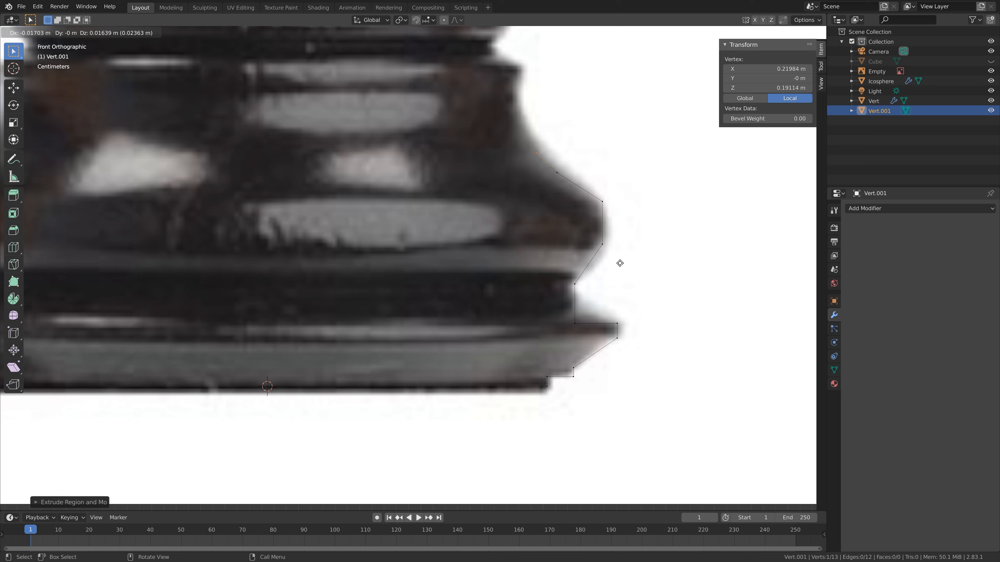
left_click(611, 236)
key("e")
left_click(621, 197)
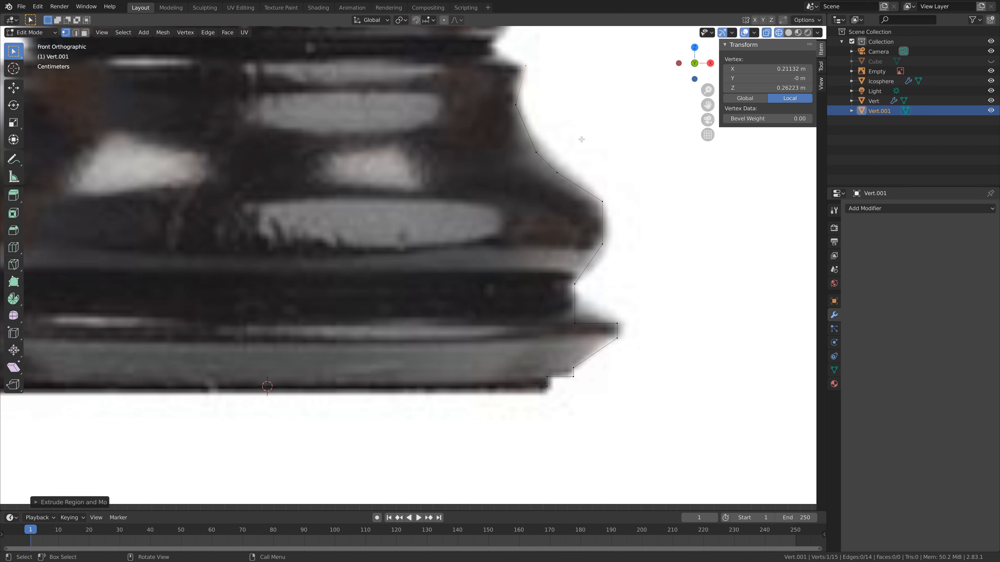
middle_click_drag(581, 138, 587, 343, "shift")
key("g")
left_click(593, 307)
- Extrude the profile inward along X from the lip to about 0.186 m, then up Z through the narrow groove
key("e")
key("x")
left_click(563, 303)
key("e")
key("z")
left_click(541, 287)
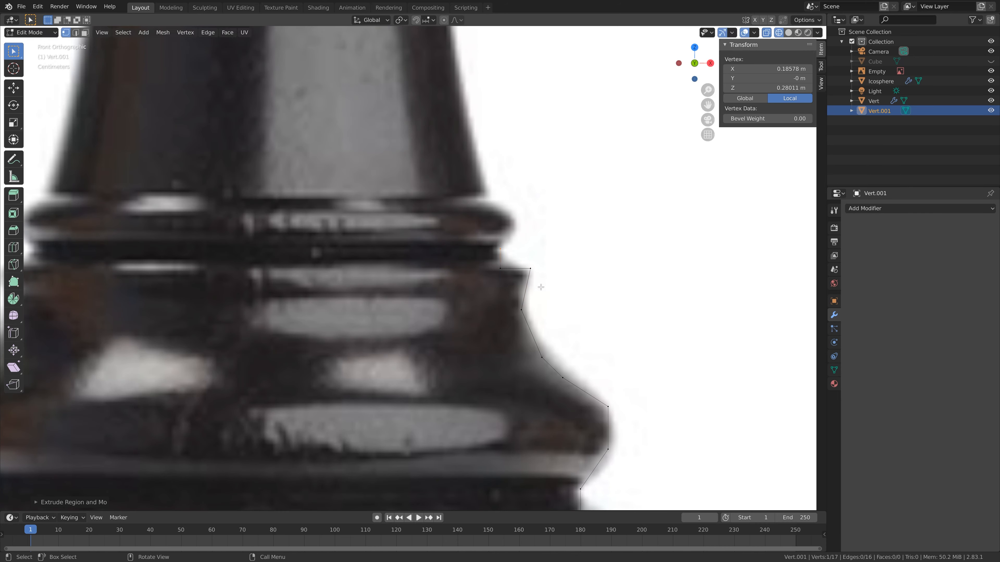
- Extrude the profile around the rounded ring below the rook's shaft, ending where the shaft begins
key("e")
left_click(556, 274)
key("e")
key("z")
left_click(565, 261)
key("e")
left_click(550, 248)
key("e")
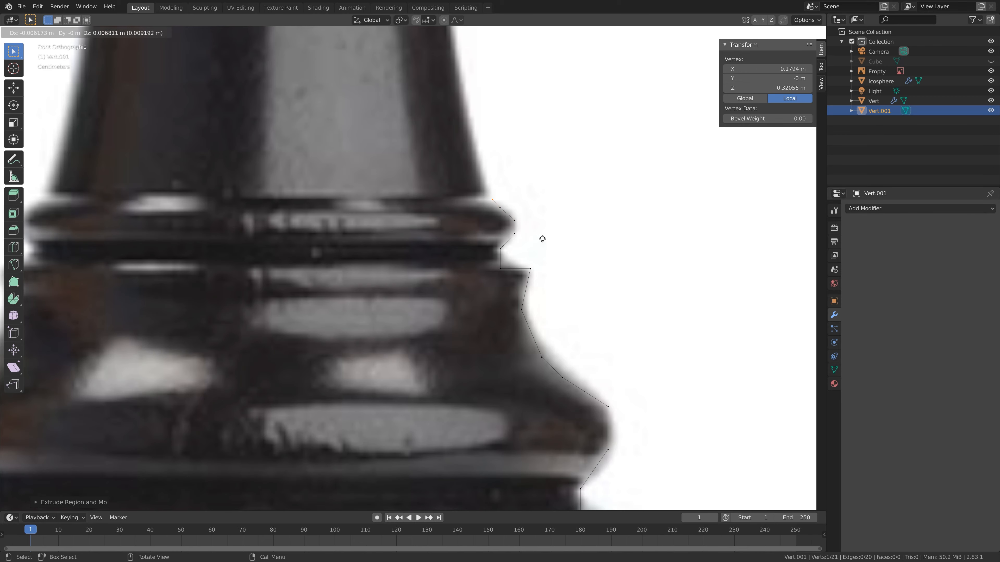
left_click(536, 235)
- Trace the tapering shaft with successive extruded vertices up to the underside of the collar
scroll(533, 222, "down", 1)
middle_click_drag(526, 233, 529, 368, "shift")
key("e")
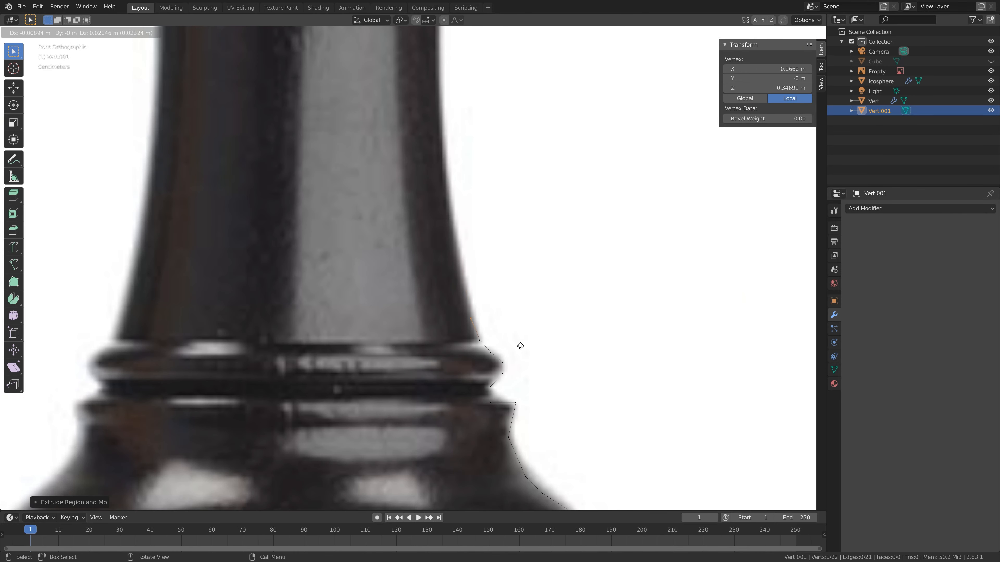
left_click(521, 346)
key("e")
left_click(502, 263)
middle_click_drag(510, 224, 513, 402, "shift")
key("e")
left_click(503, 336)
key("e")
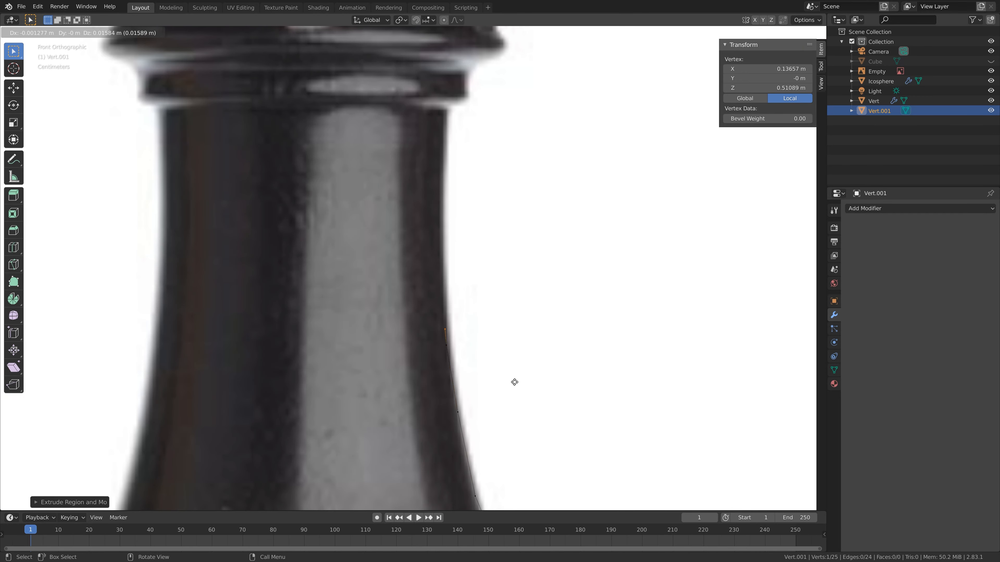
left_click(512, 294)
key("e")
left_click(510, 287)
key("e")
left_click(516, 223)
- Extrude the profile outward along X for the collar's underside, then up Z for the collar's height
key("e")
key("x")
left_click(534, 228)
key("e")
key("z")
left_click(533, 206)
- Extrude the flare above the collar, outward along X to about 0.195 m and up Z to about 0.799 m
middle_click_drag(489, 99, 418, 319, "shift")
key("e")
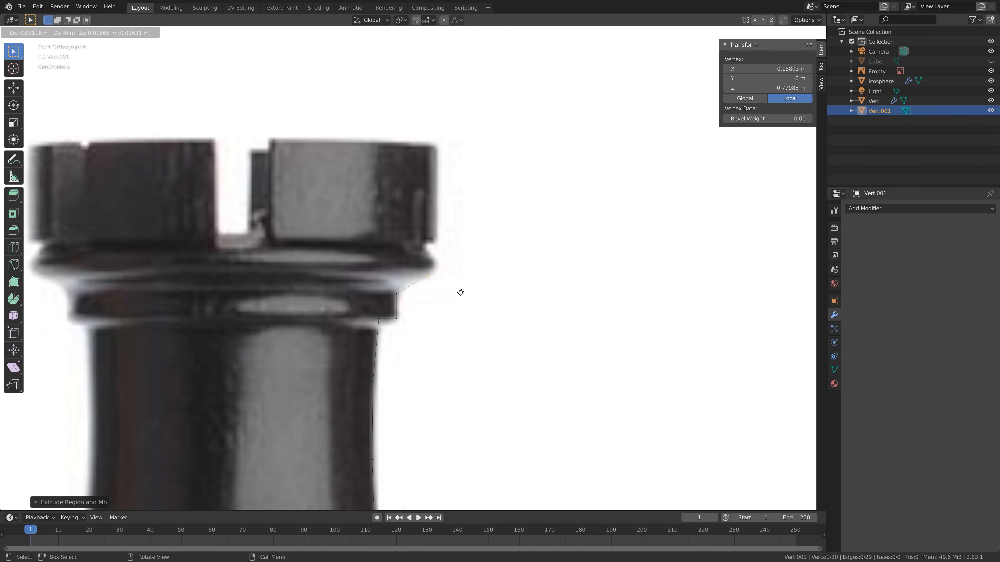
left_click(440, 293)
key("e")
key("x")
left_click(464, 289)
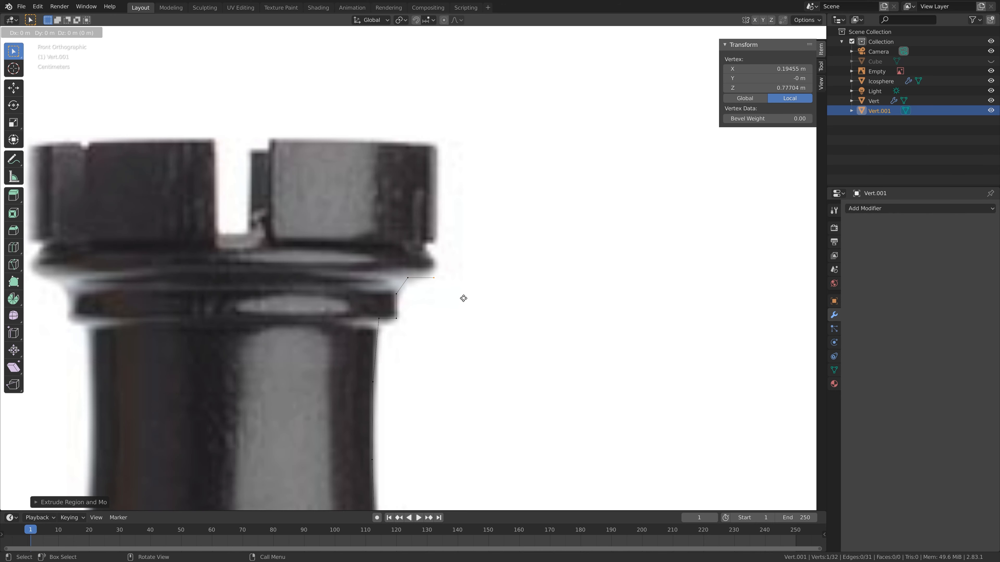
key("e")
key("z")
left_click(462, 275)
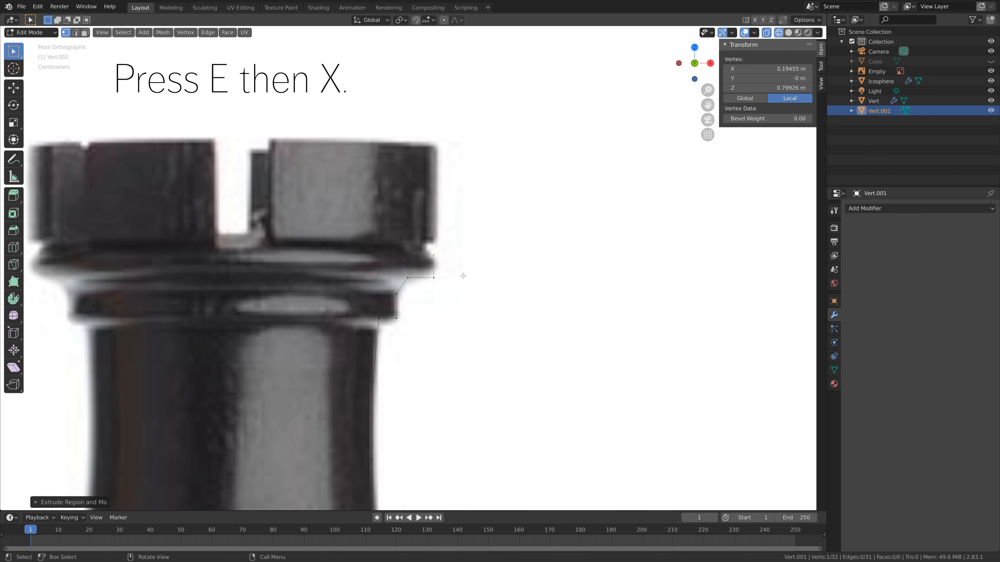
- Extrude the top vertex inward along X to about 0.015 m, near the rook's central axis
key("e")
key("x")
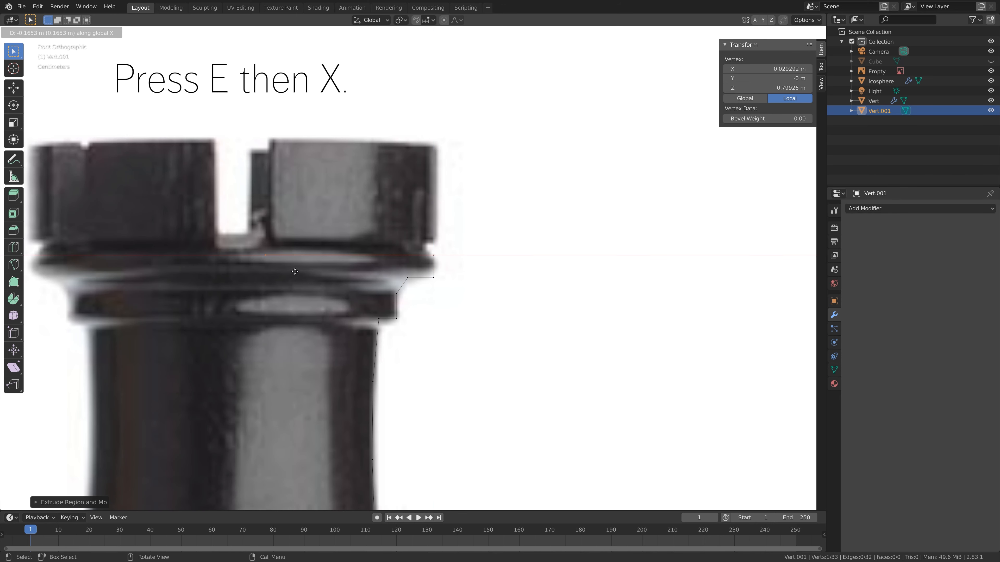
left_click(256, 272)
scroll(318, 317, "down", 8)
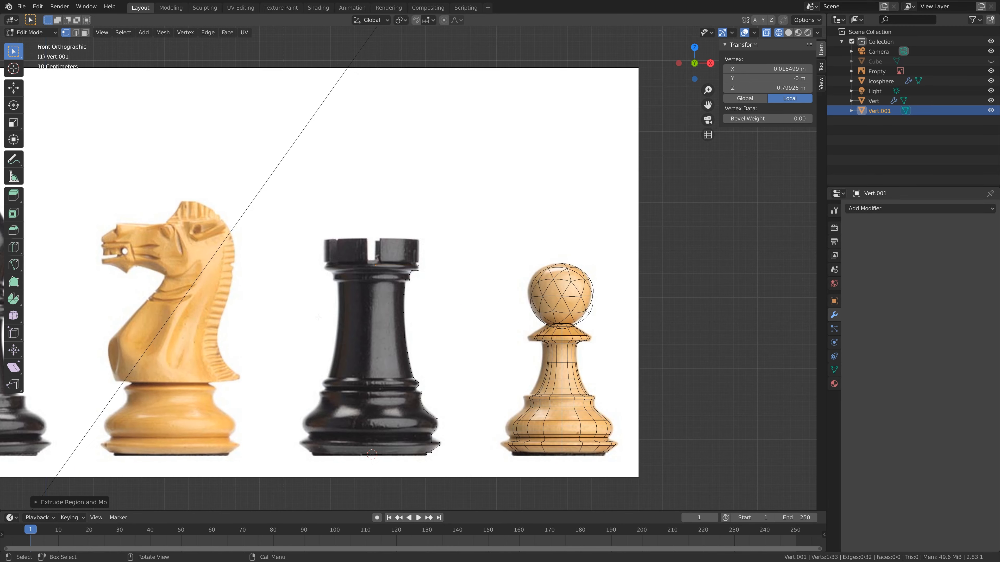
- Save the project as a new file named Rook in the Chess folder
left_click(22, 6)
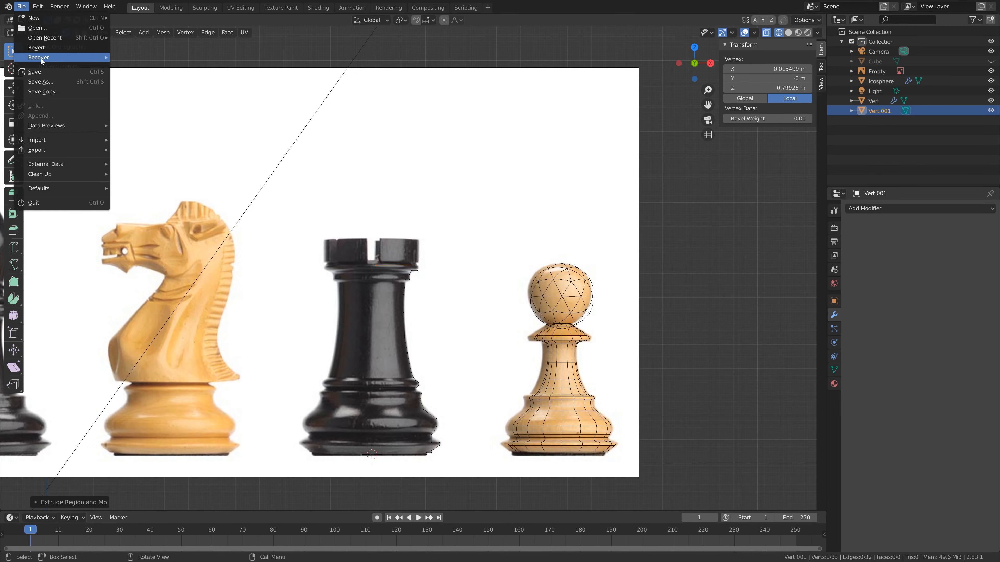
left_click(43, 82)
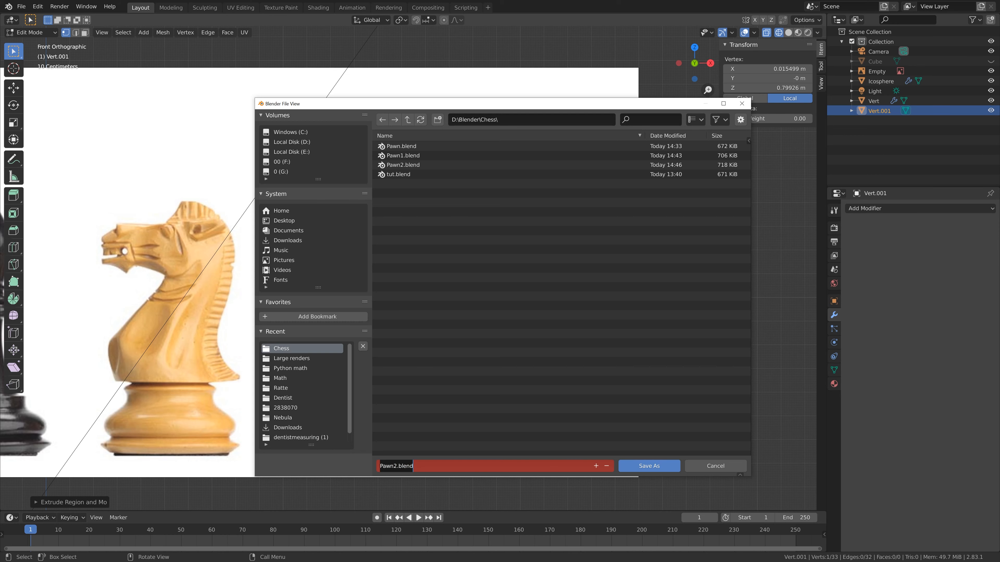
type("Rook")
key("Return")
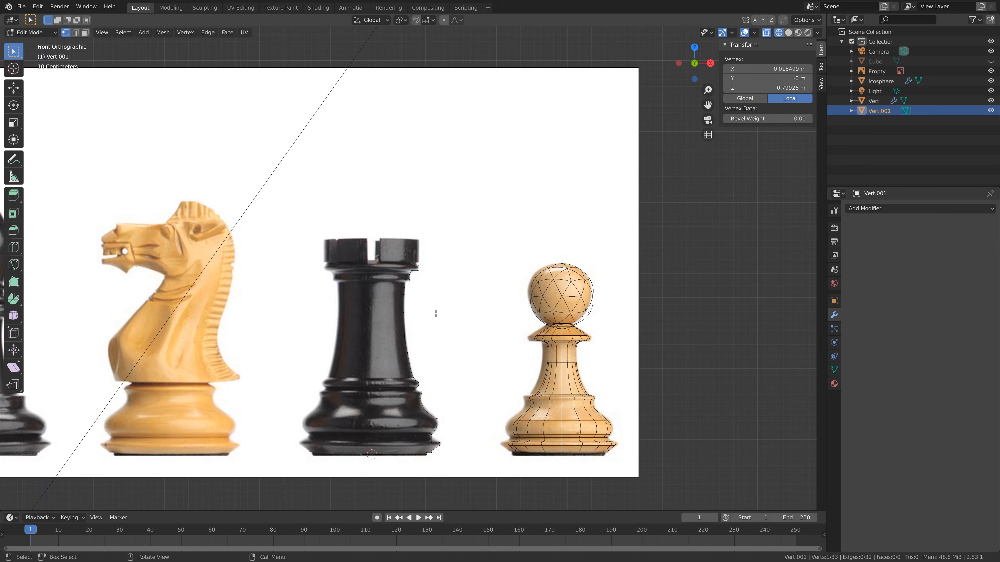
- Add a Screw modifier to the rook profile, hide the reference image and switch to solid shading
left_click(904, 210)
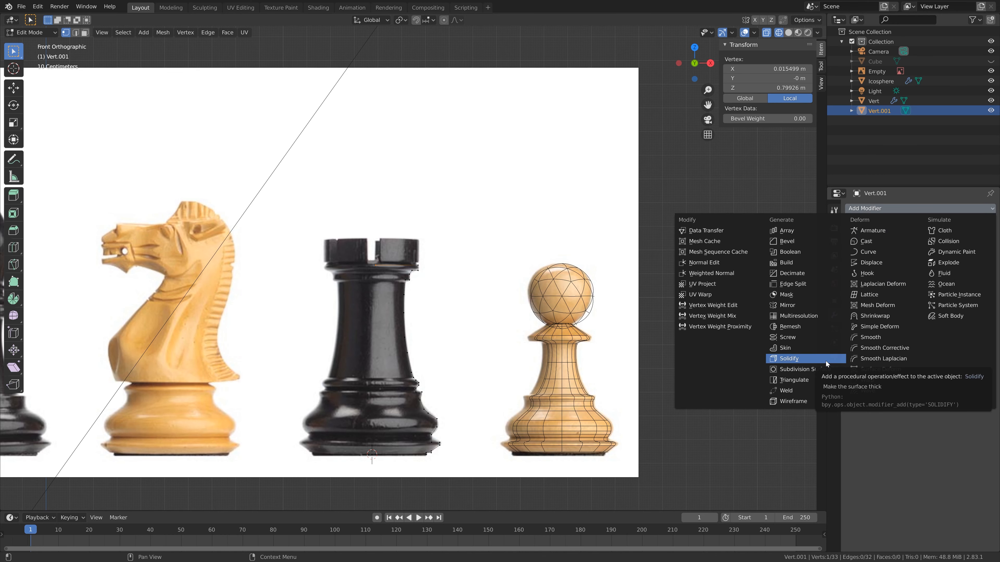
left_click(825, 338)
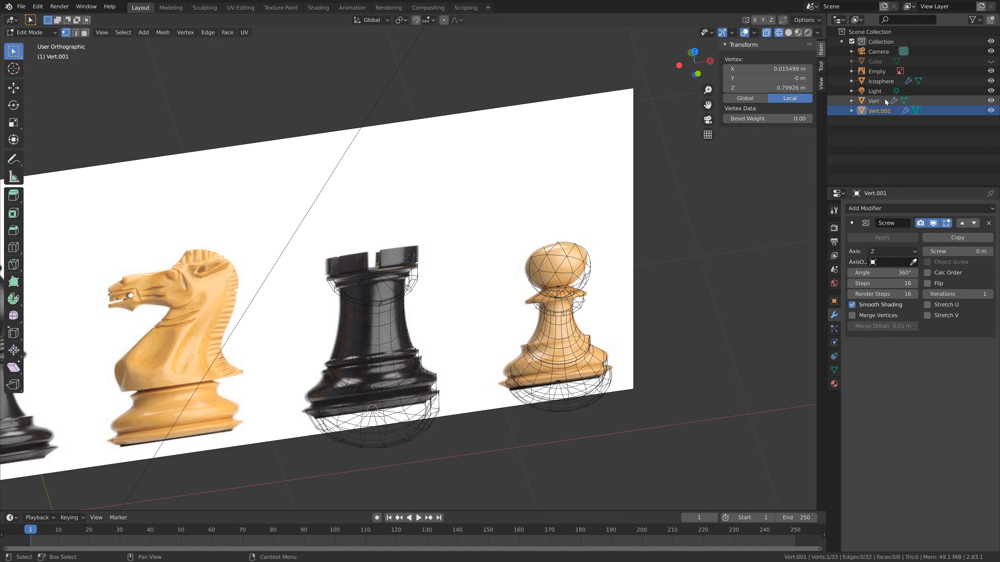
left_click(990, 72)
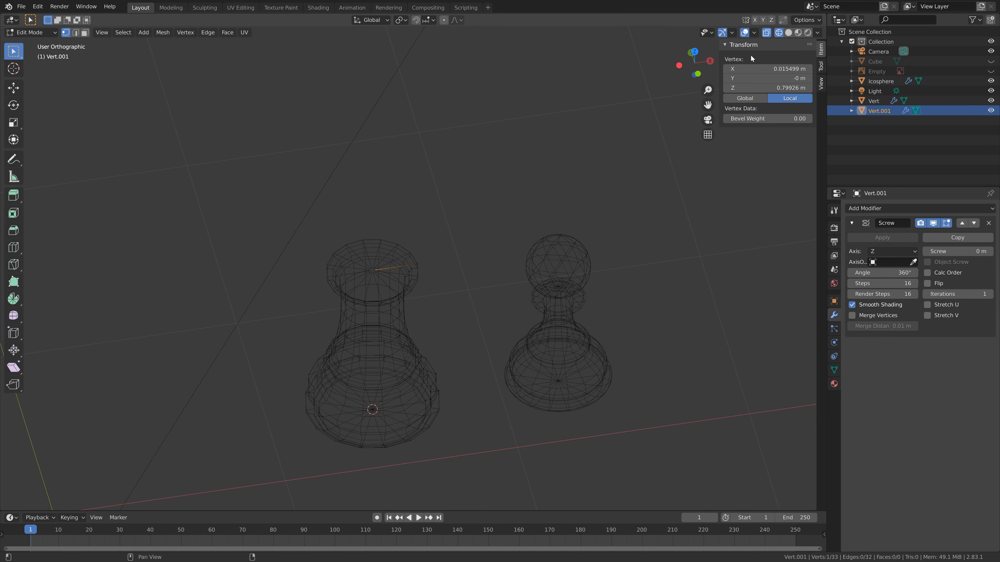
left_click(788, 33)
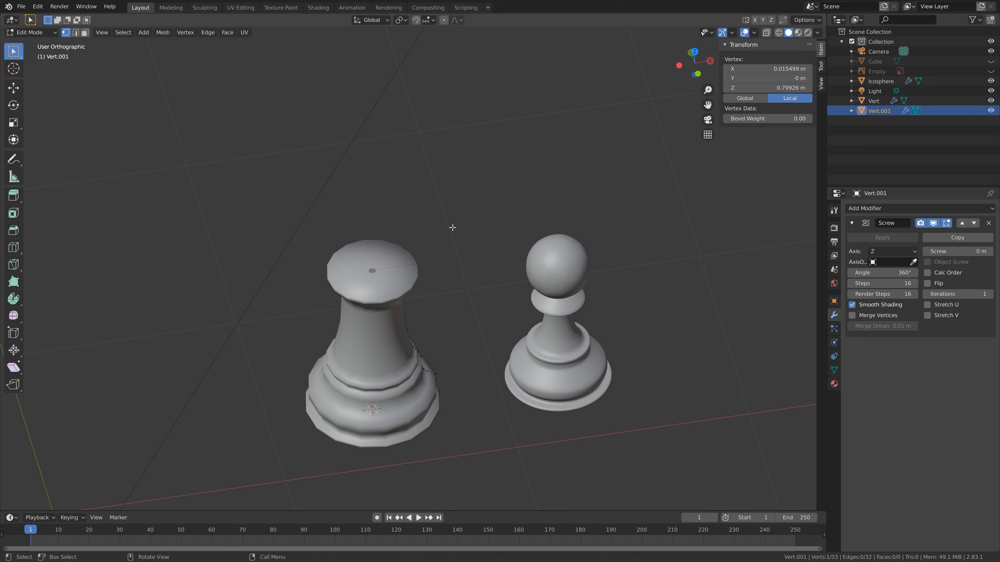
- Set the rook's top inner vertex to X 0 m, return to Object Mode and apply the Screw modifier
left_click(767, 68)
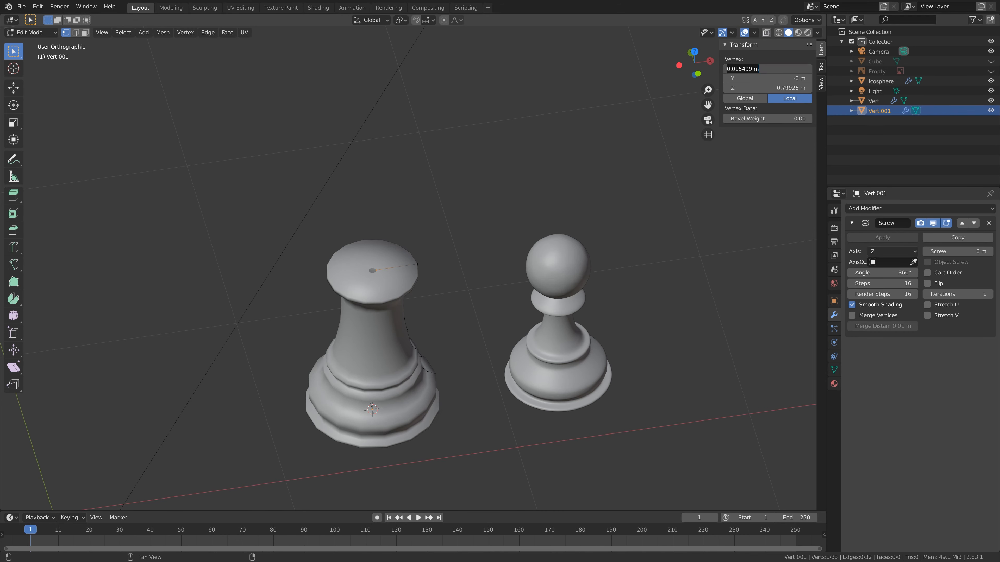
key("Return")
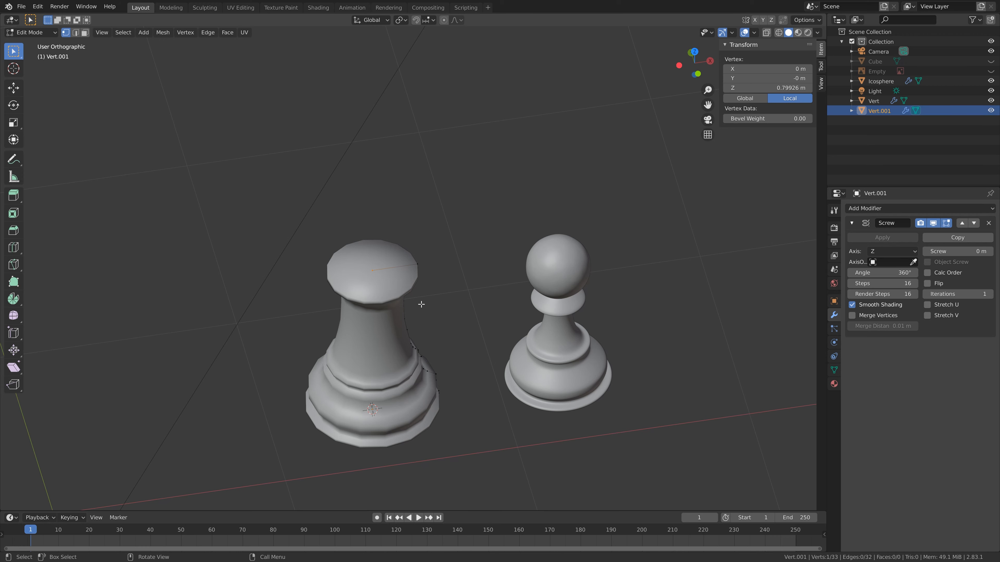
key("Tab")
middle_click_drag(469, 367, 476, 317)
left_click(893, 239)
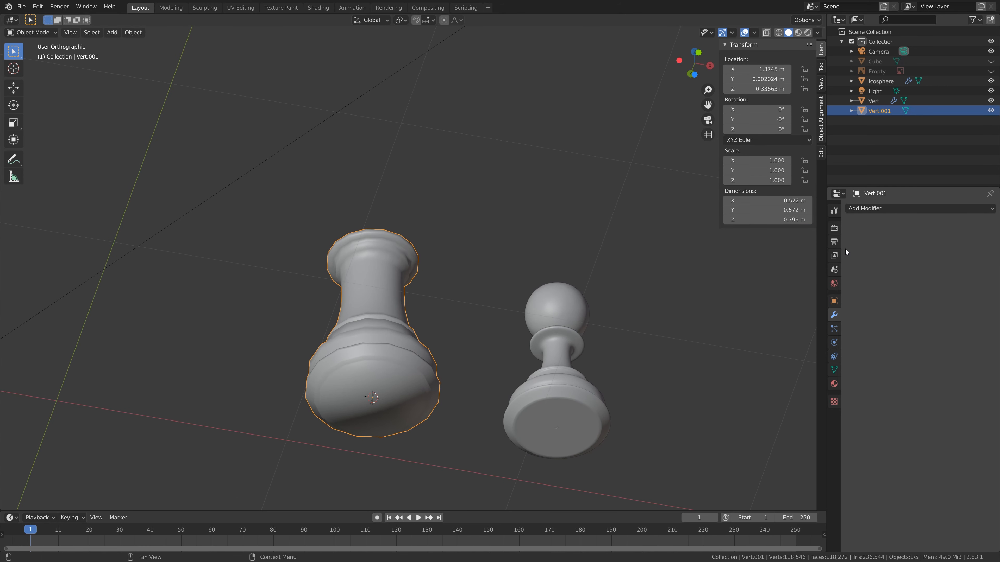
- Add a Subdivision Surface modifier to the rook and shade it flat
middle_click_drag(526, 219, 512, 259)
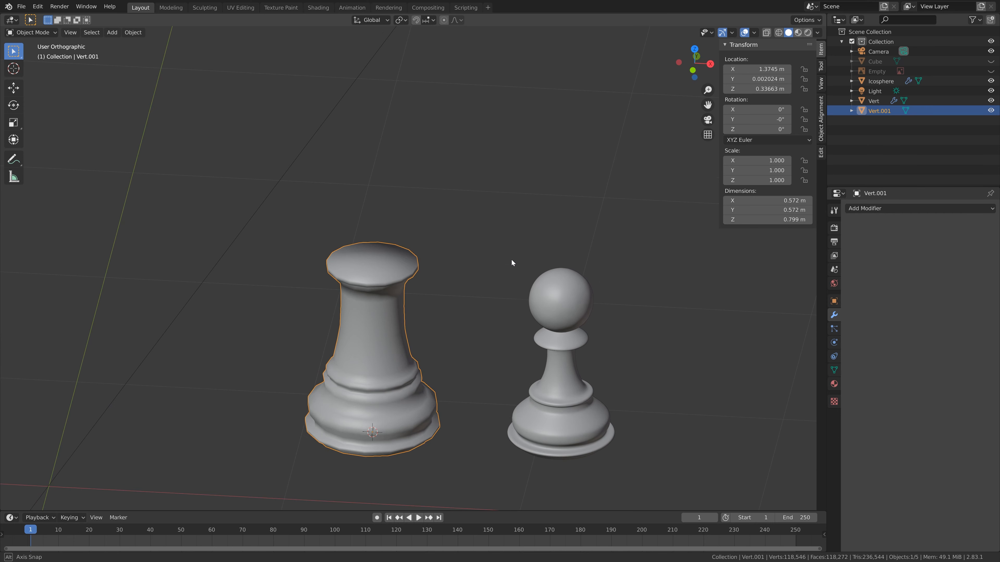
left_click(875, 204)
left_click(833, 370)
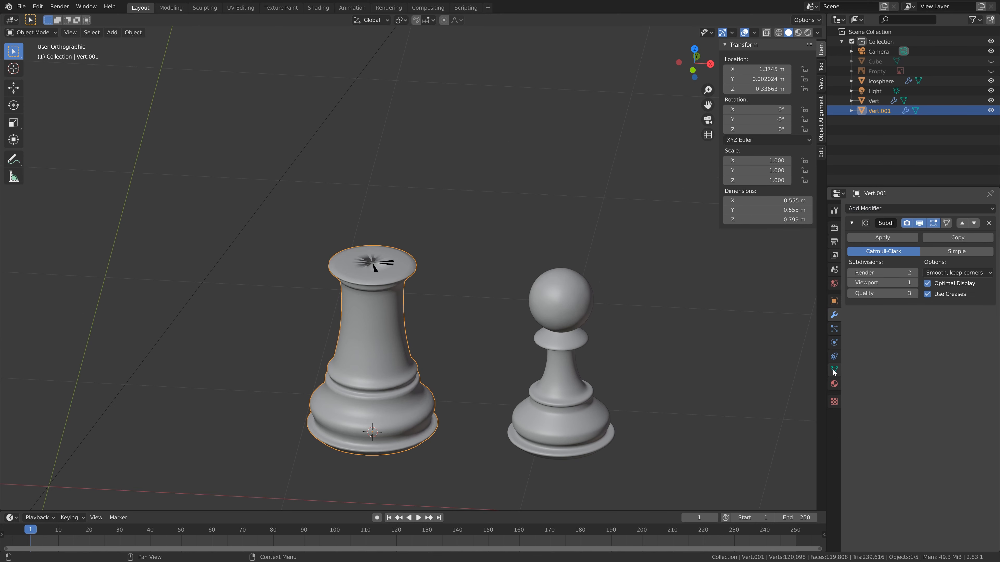
left_click(127, 32)
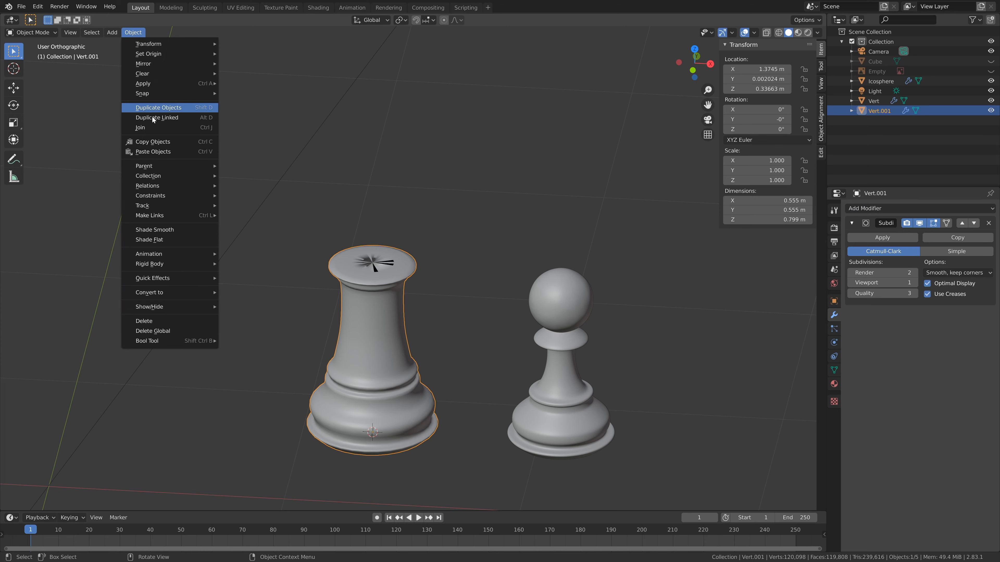
left_click(166, 239)
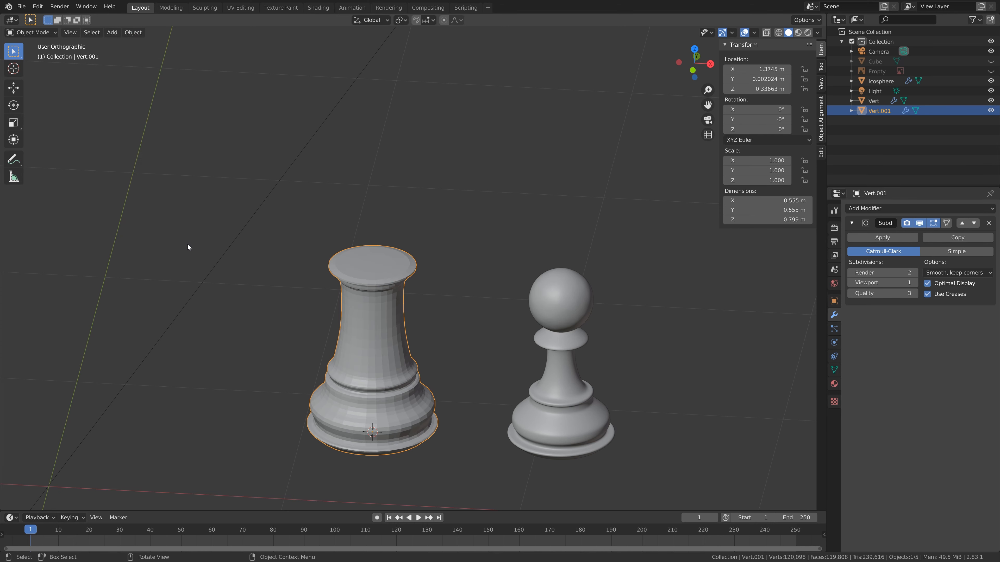
- Apply smooth shading to the pawn's body
middle_click_drag(390, 325, 432, 307)
left_click(580, 404)
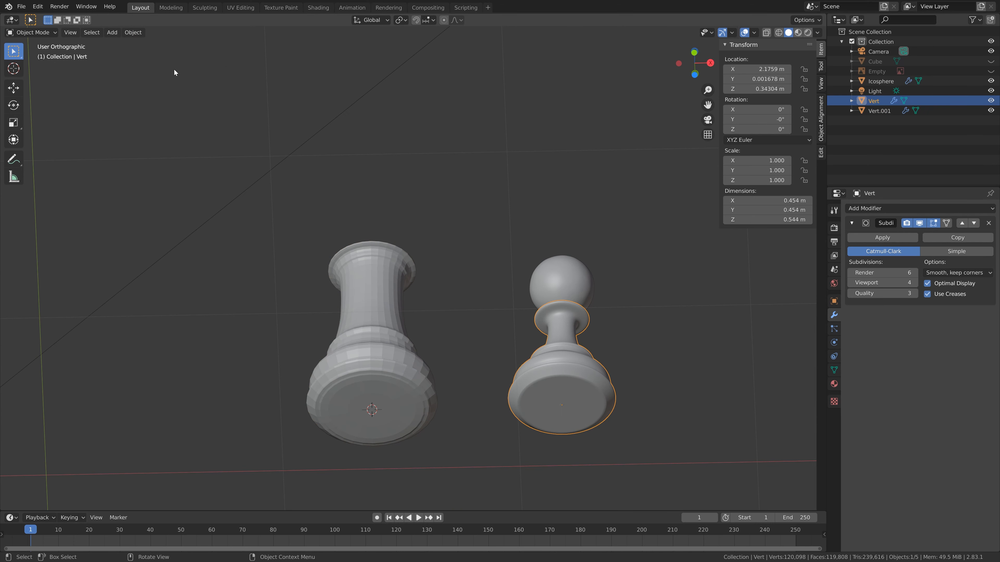
left_click(133, 35)
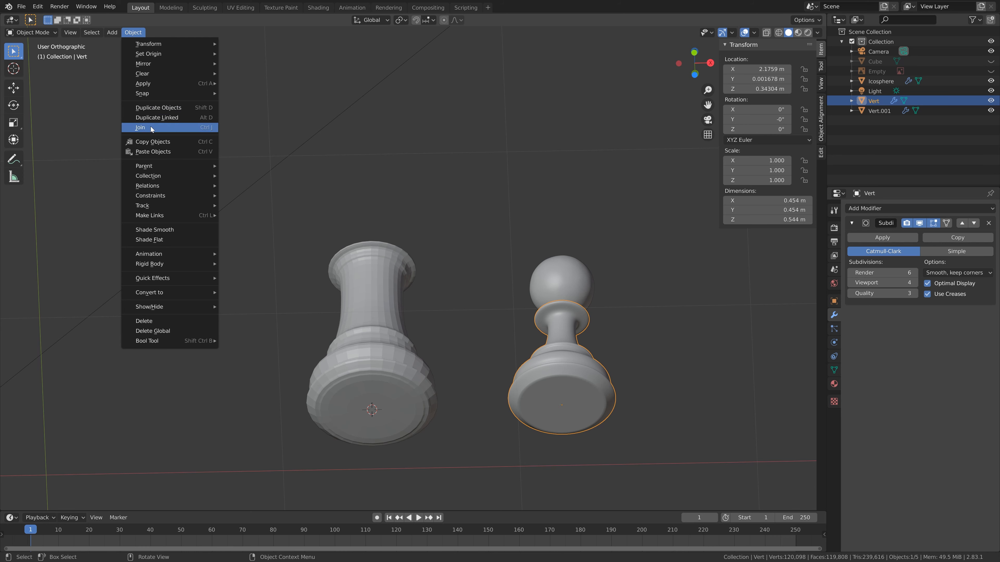
left_click(158, 231)
middle_click_drag(263, 256, 461, 238)
- Raise the rook's Subdivision Surface viewport level to 5
left_click(373, 299)
middle_click_drag(372, 299, 399, 399)
scroll(405, 302, "up", 5)
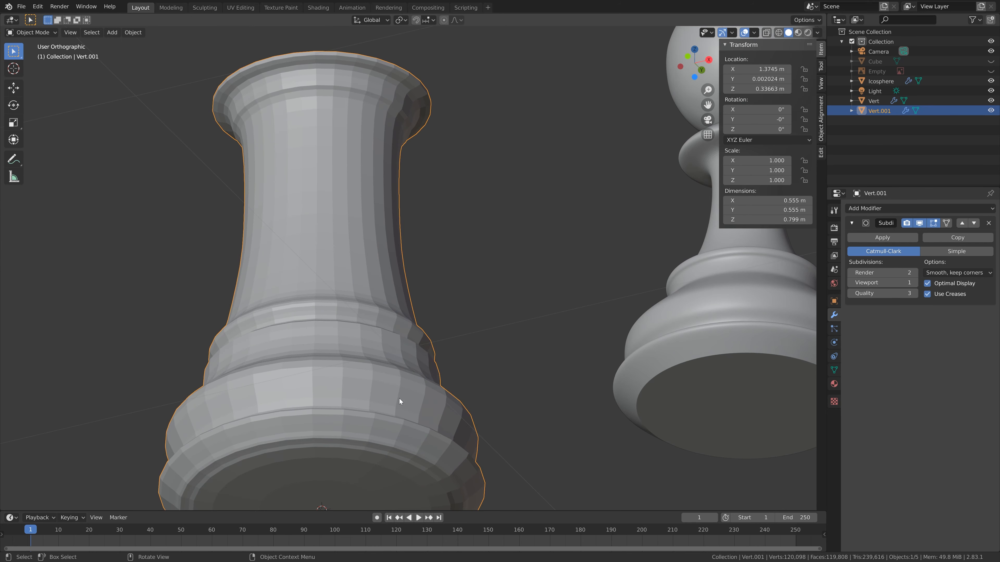
left_click(914, 283)
left_click(914, 282)
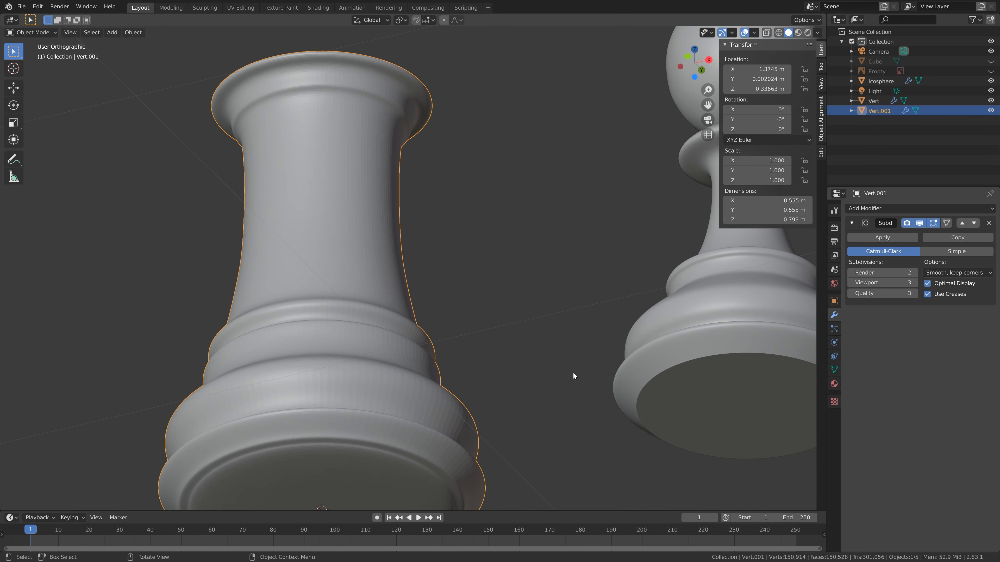
scroll(574, 372, "down", 3)
middle_click_drag(572, 373, 558, 263)
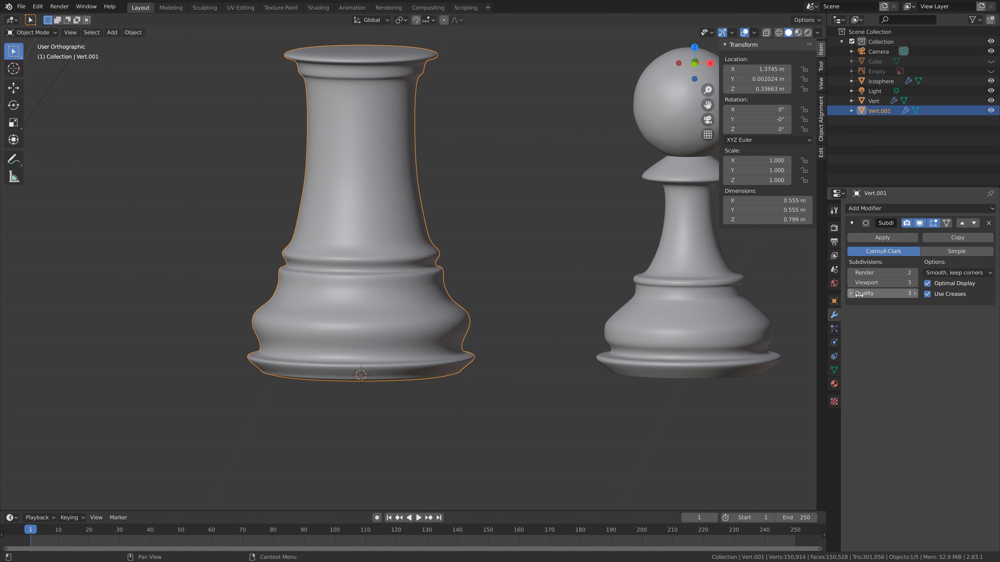
left_click(913, 282)
left_click(913, 283)
middle_click_drag(596, 380, 555, 374)
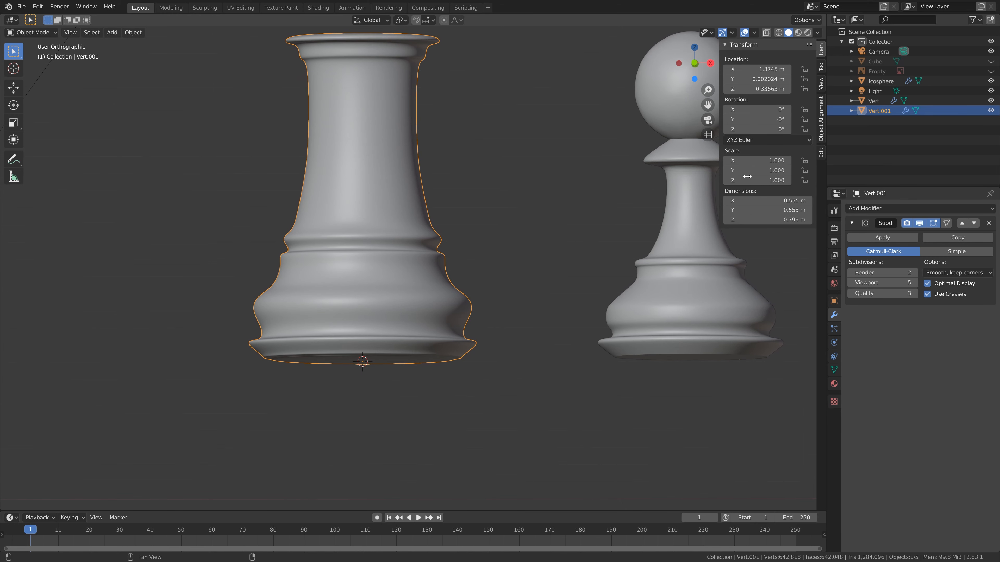
- Enter Edit Mode on the rook and set the mean crease of the two lowest base edge loops to 1.00
key("Tab")
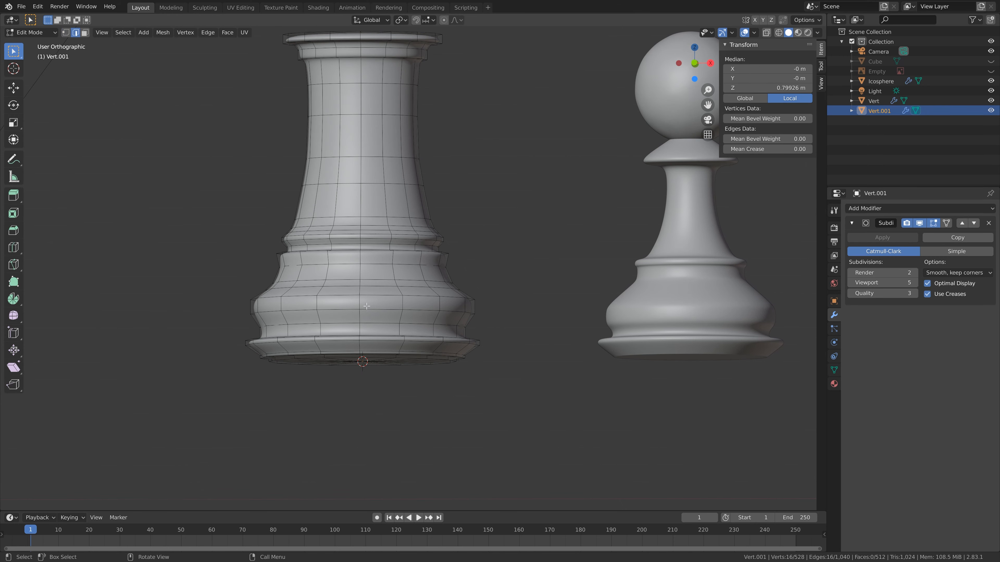
left_click(334, 353, "alt")
left_click(334, 354, "alt+shift")
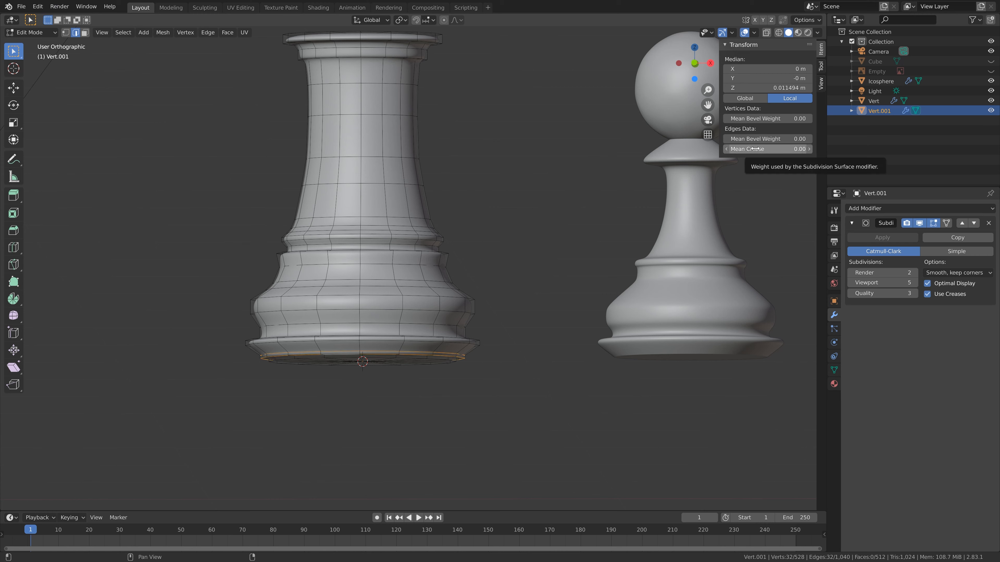
left_click_drag(755, 149, 791, 149)
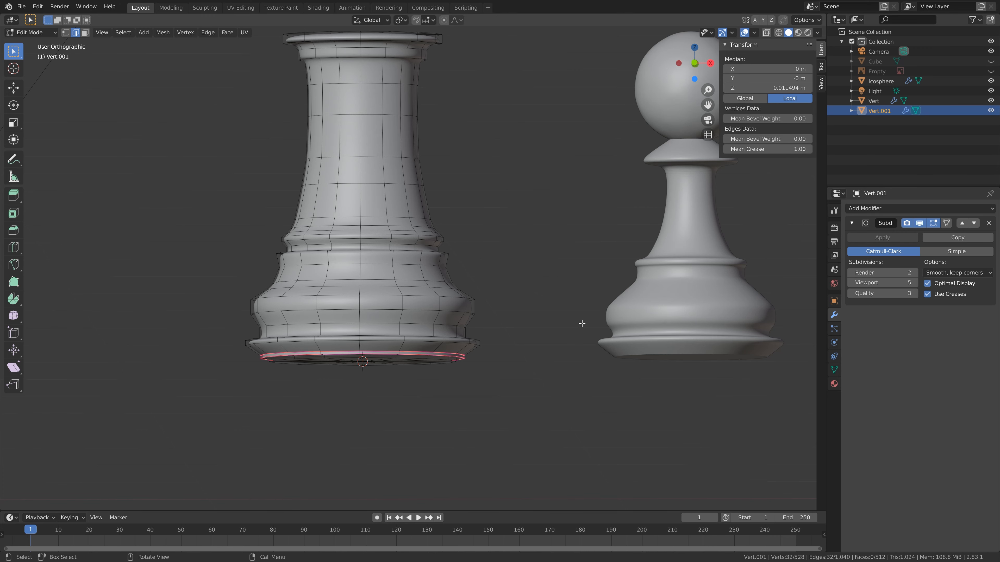
- Reset the mean crease of the upper of the two creased base loops to 0.00 and check the base without overlays
left_click(396, 346, "alt")
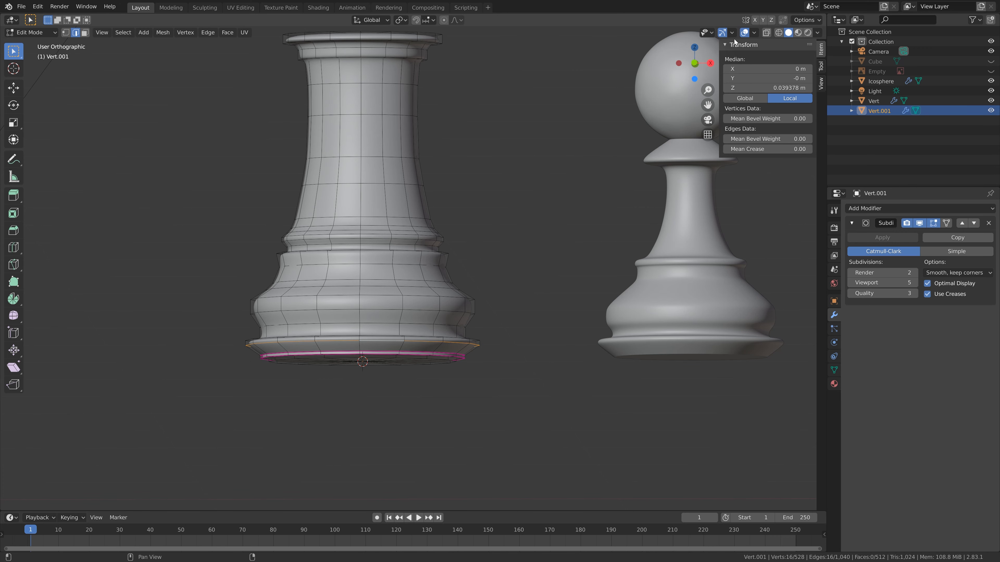
left_click(744, 33)
mouse_move(527, 297)
middle_mouse_down()
mouse_move(557, 279)
mouse_move(540, 290)
middle_mouse_up()
left_click(743, 33)
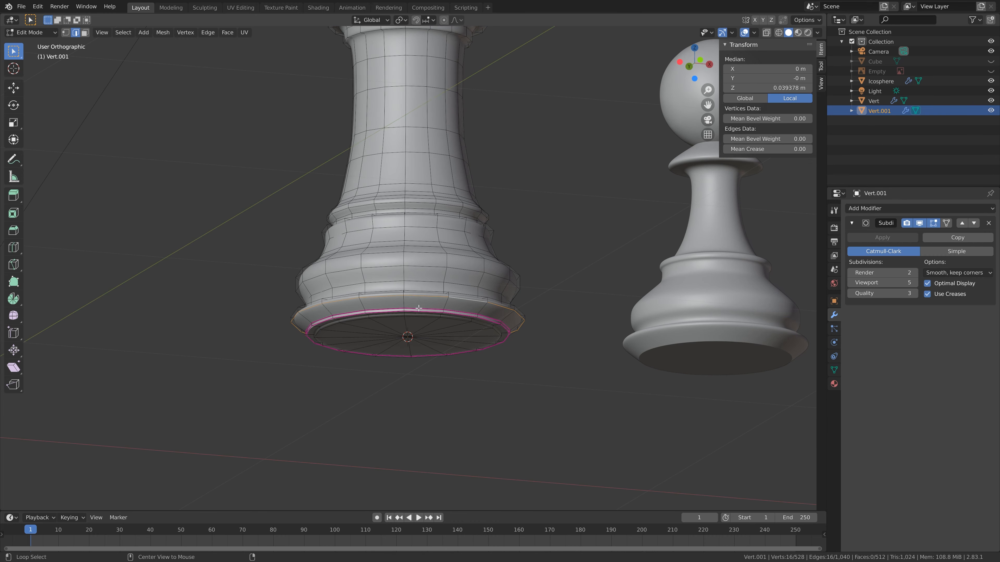
left_click(420, 308, "alt")
left_click_drag(768, 149, 728, 149)
left_click(743, 34)
scroll(511, 239, "up", 1)
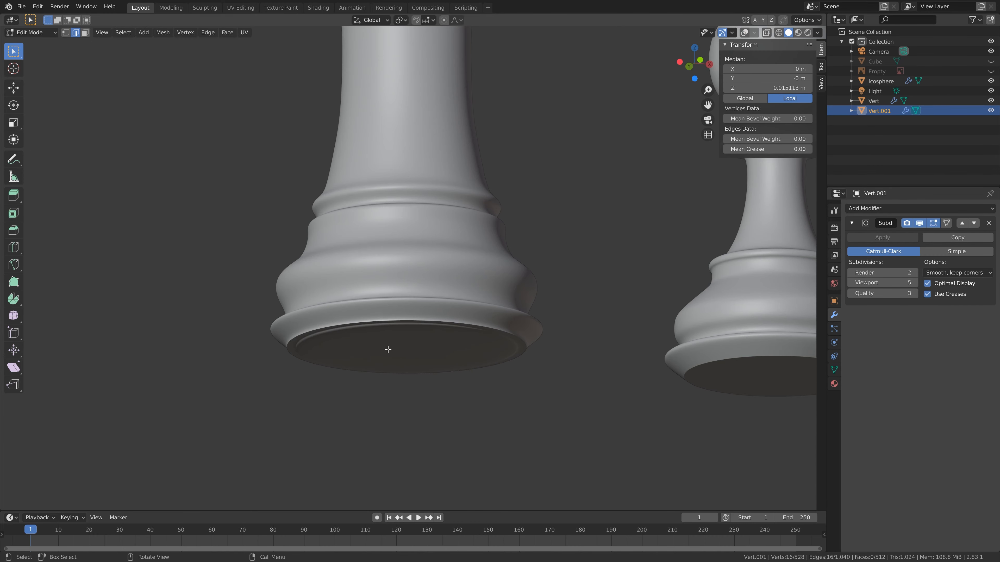
middle_click_drag(509, 304, 515, 348)
scroll(527, 361, "down", 1)
left_click(744, 33)
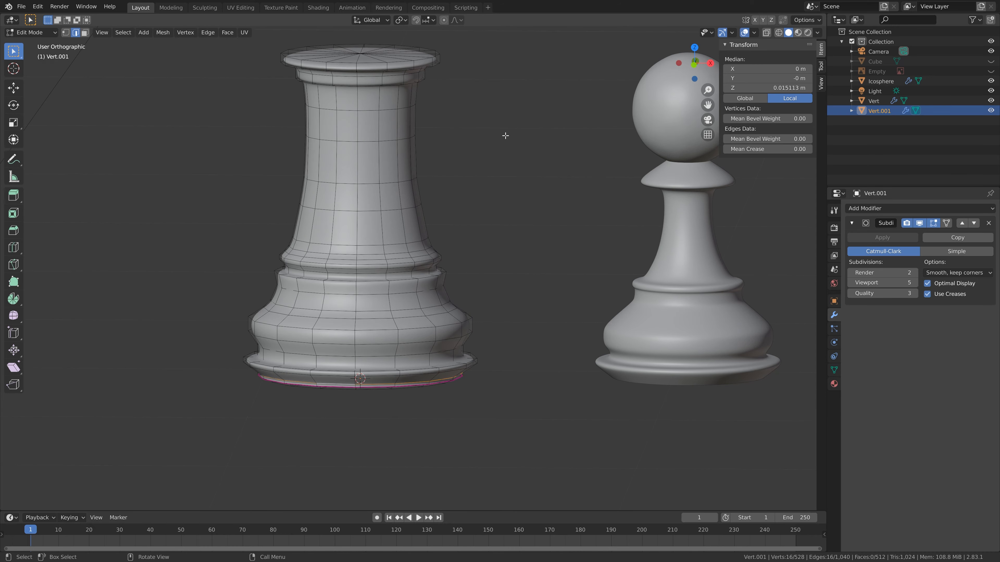
- Add a loop cut around the rook's flat top cap, with an edge slide of about 0.33
middle_click_drag(445, 136, 420, 195)
key("ctrl+r")
left_click(384, 208)
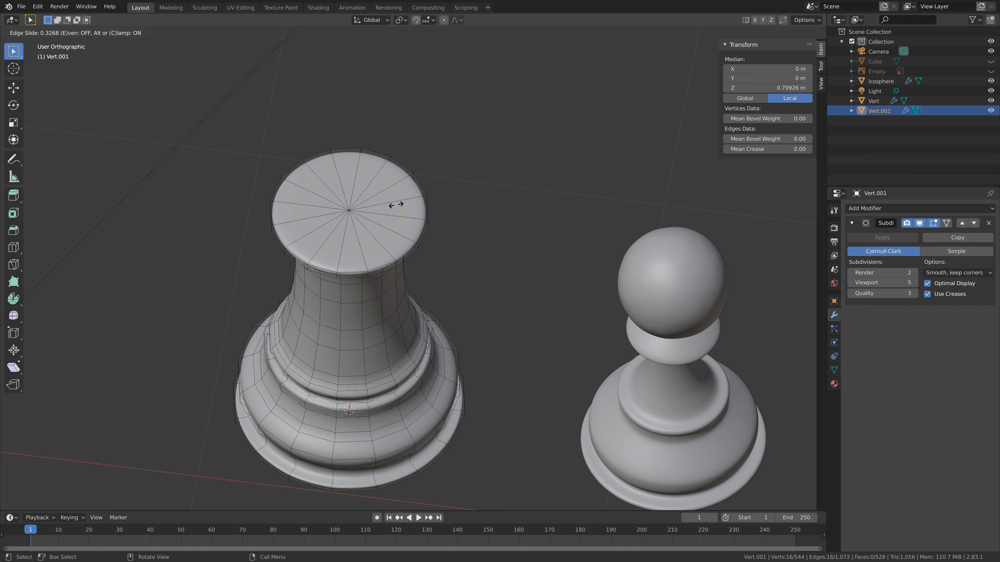
left_click(395, 204)
- Select the outer ring of faces on the rook's top and extrude it upward about 0.036 m
left_click(84, 32)
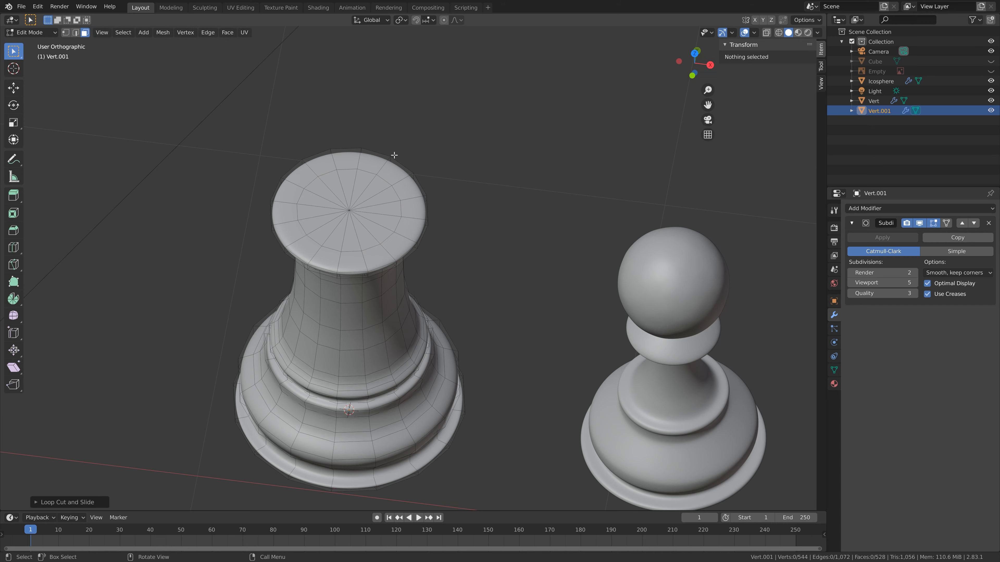
left_click(406, 193, "alt")
left_click(408, 187, "alt")
middle_click_drag(409, 186, 449, 274)
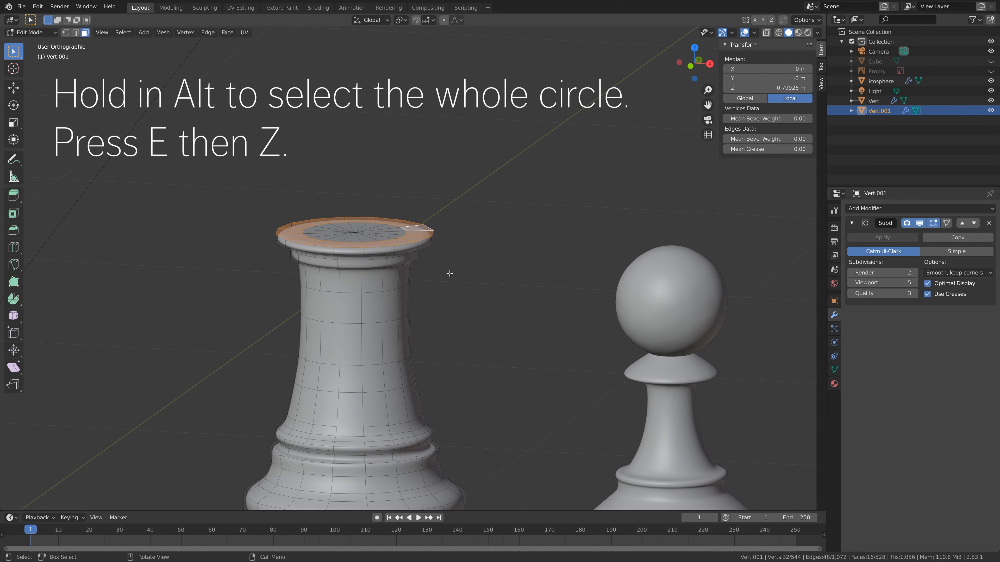
key("e")
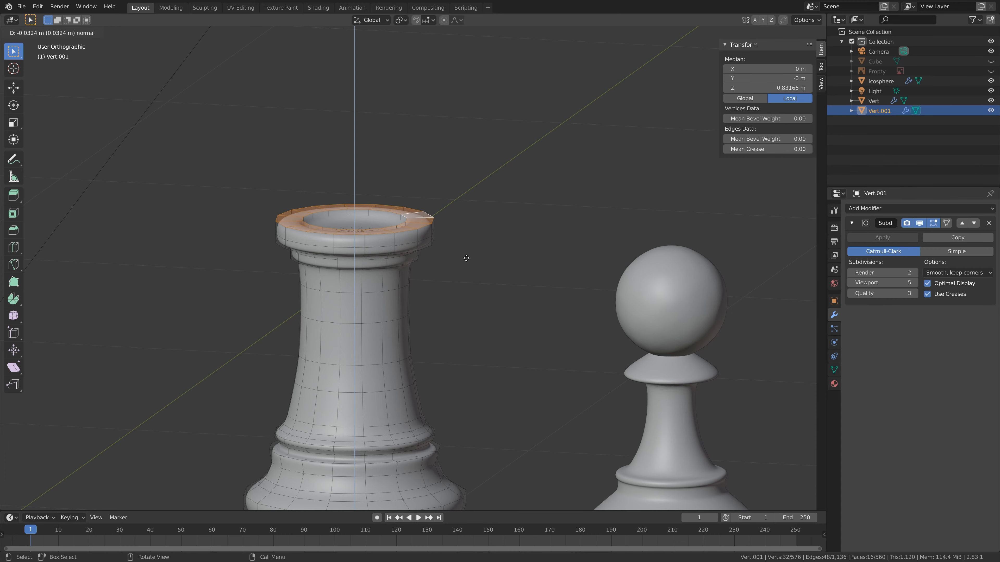
left_click(462, 256)
middle_click_drag(462, 257, 456, 268)
- Lower the extruded rim faces along Z to a height of about 0.830 m in front view
key("KP_1")
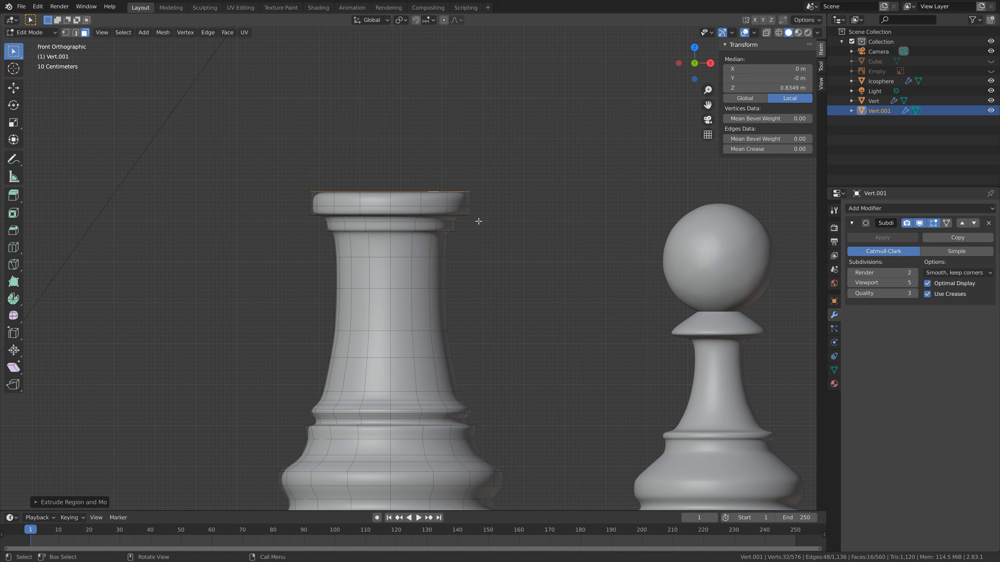
key("g")
key("z")
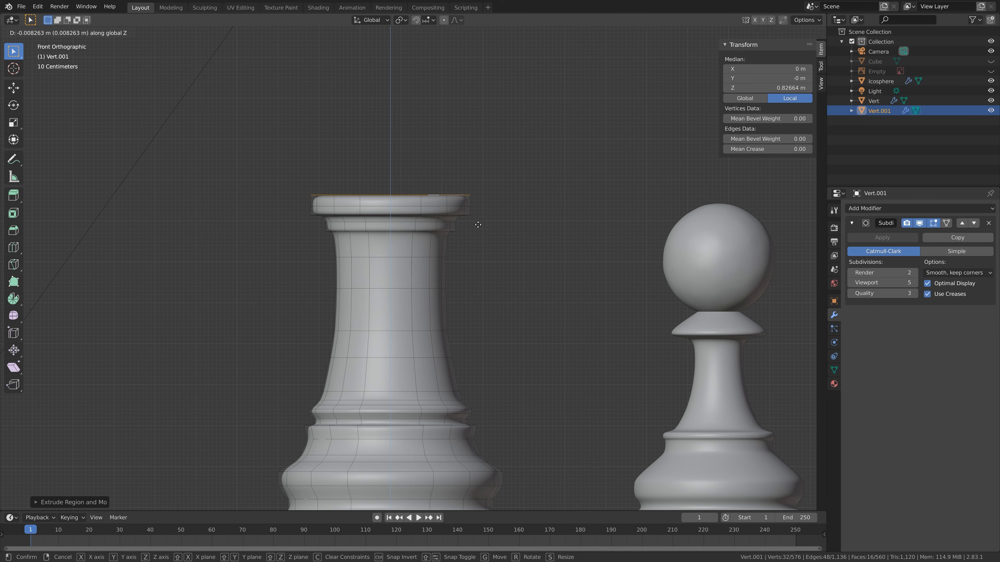
left_click(519, 197)
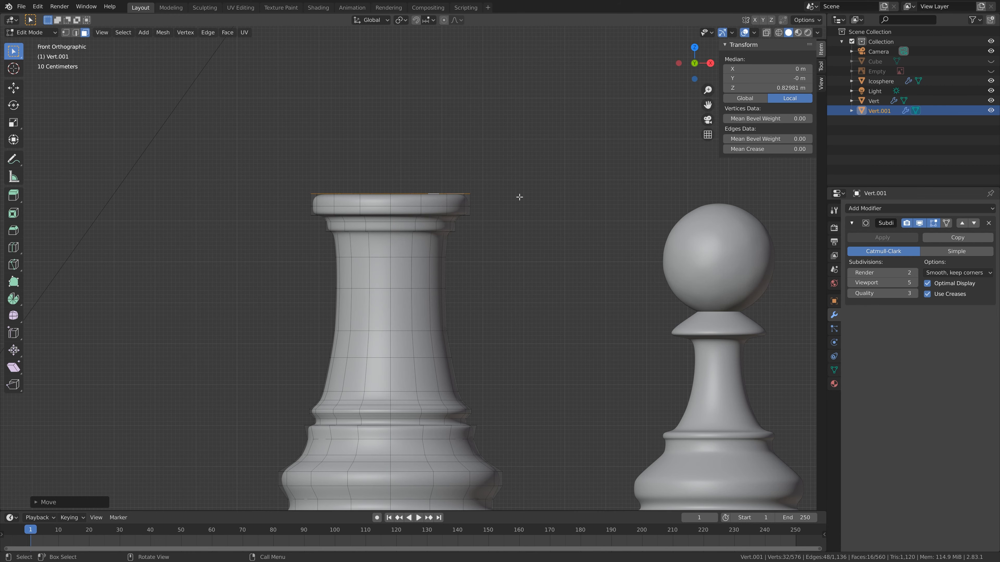
middle_click_drag(490, 195, 430, 289)
left_click(431, 287)
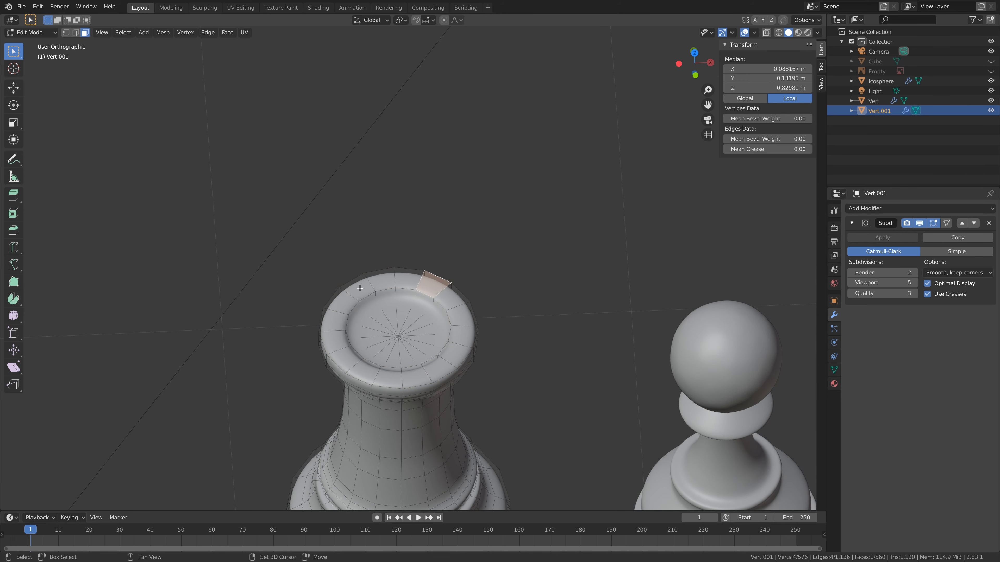
left_click(339, 304, "shift")
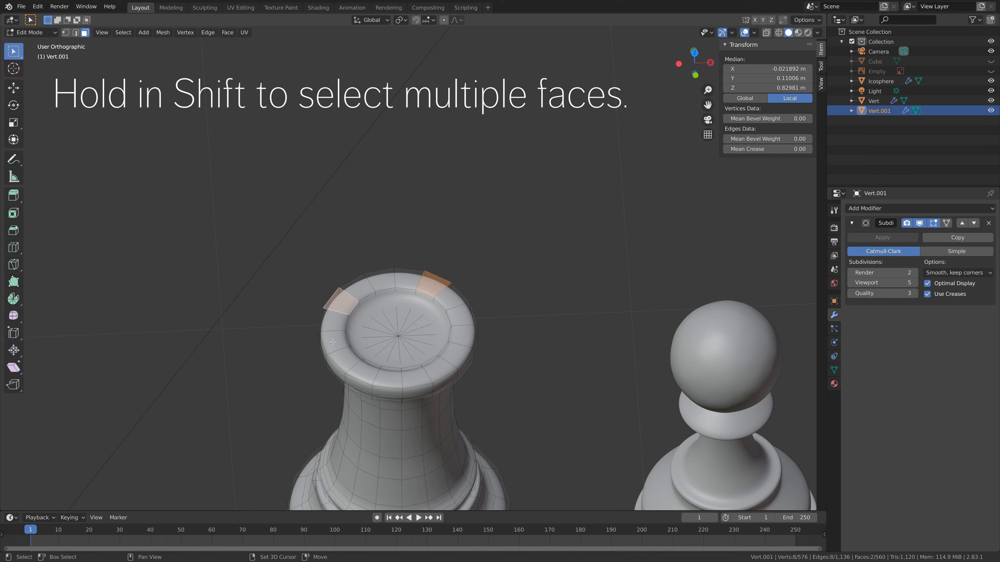
left_click(362, 371, "shift")
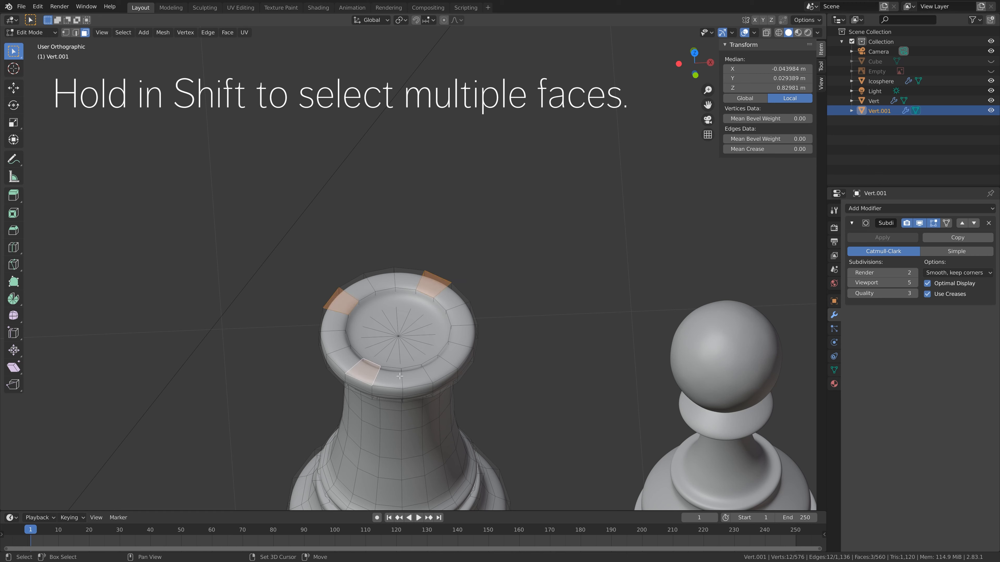
left_click(457, 354, "shift")
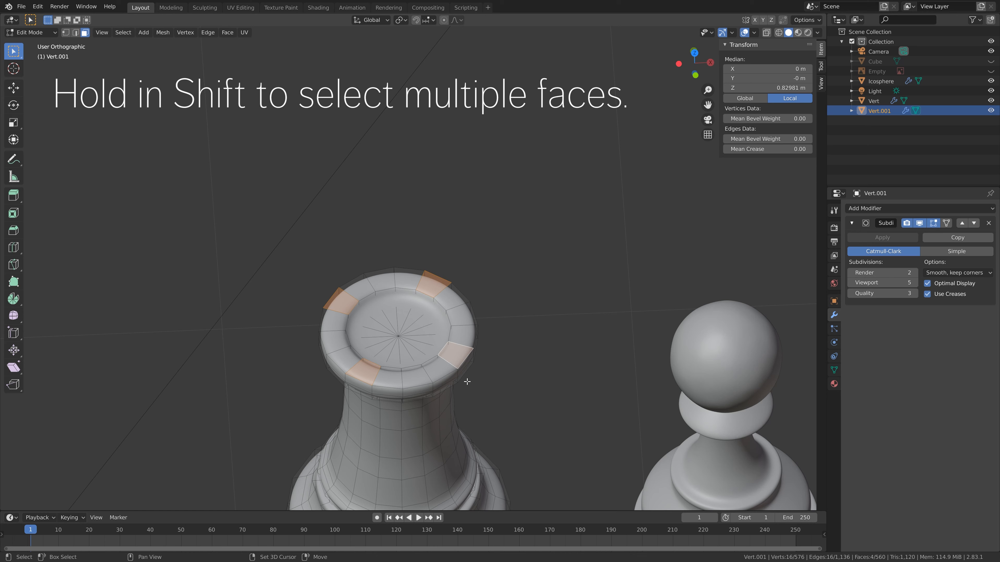
- Select twelve rim faces in groups of three, leaving four evenly spaced gaps, and extrude them upward about 0.069 m as battlements
left_click(450, 298)
left_click(461, 315, "shift")
left_click(462, 337, "shift")
left_click(438, 368, "shift")
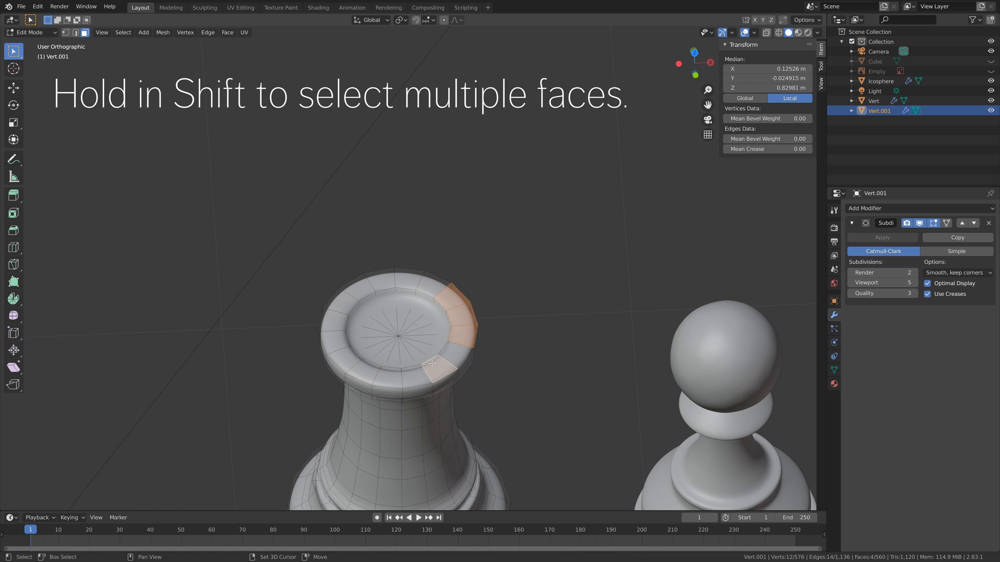
left_click(394, 380, "shift")
left_click(395, 380, "shift")
left_click(347, 360, "shift")
left_click(335, 341, "shift")
left_click(334, 322, "shift")
left_click(357, 290, "shift")
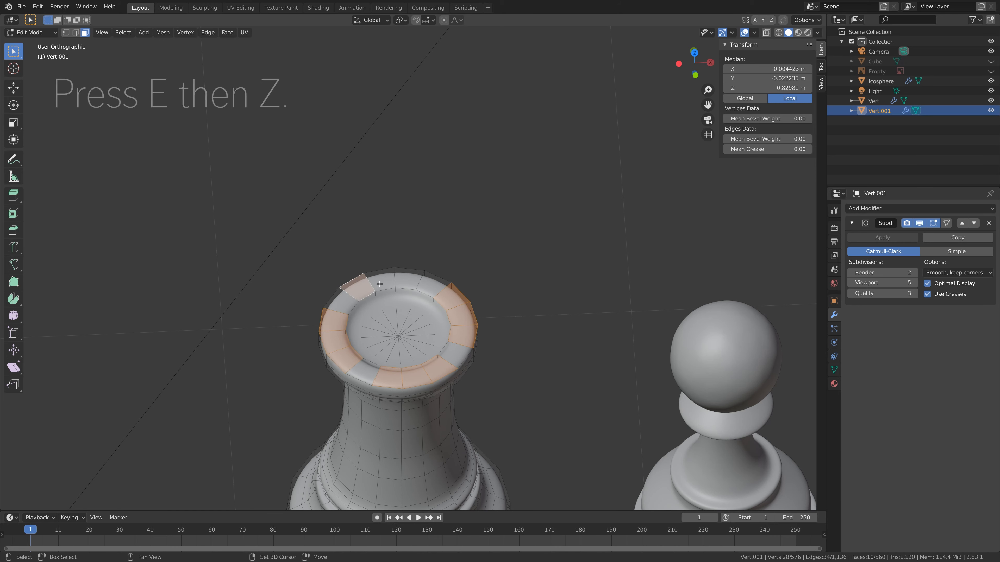
left_click(380, 281, "shift")
left_click(406, 281, "shift")
middle_click_drag(482, 374, 461, 319)
key("e")
left_click(491, 302)
scroll(468, 321, "down", 5)
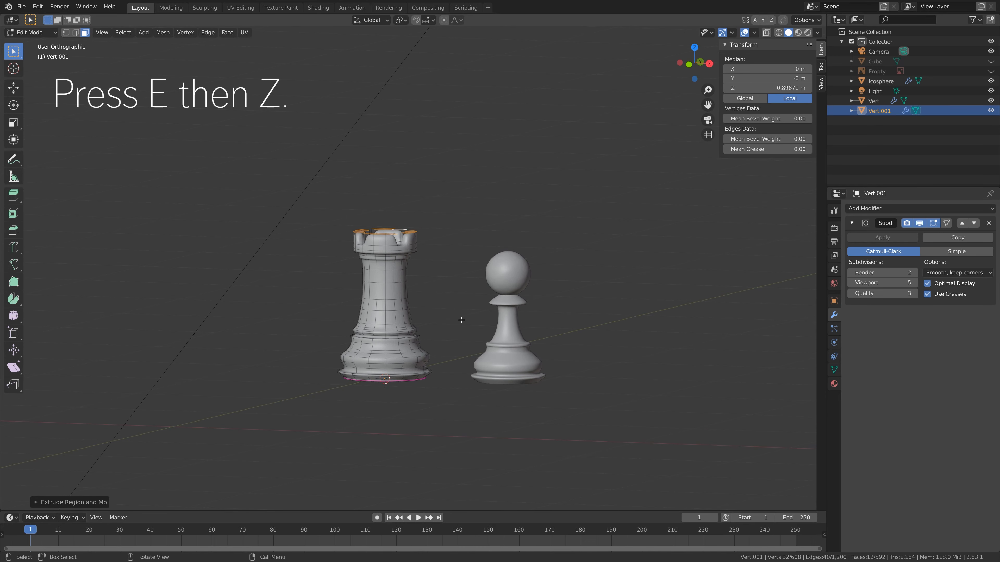
- Show the reference image in front view and raise the battlement tops along Z to 0.904 m to match it
key("KP_1")
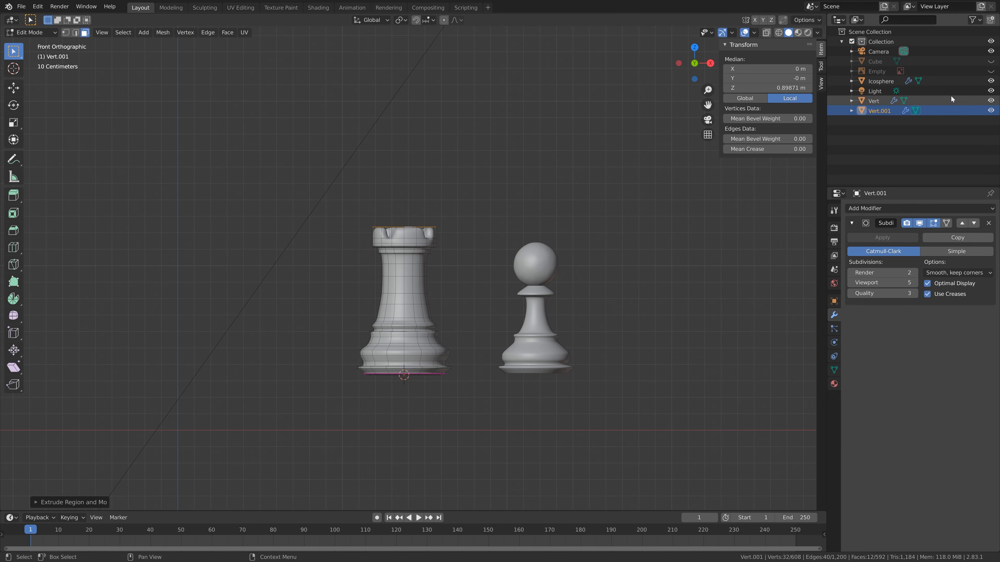
left_click(991, 71)
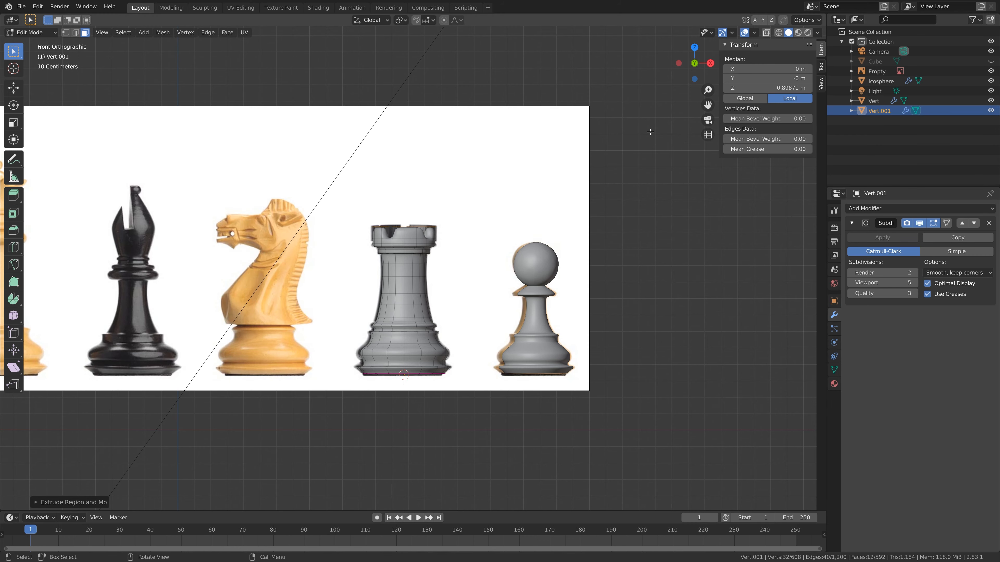
scroll(530, 171, "up", 5)
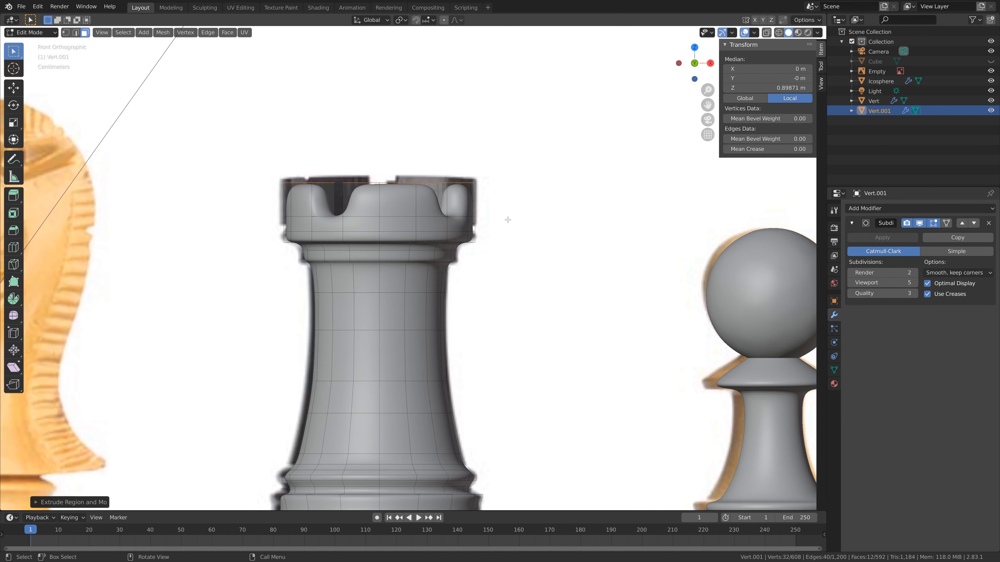
key("g")
key("z")
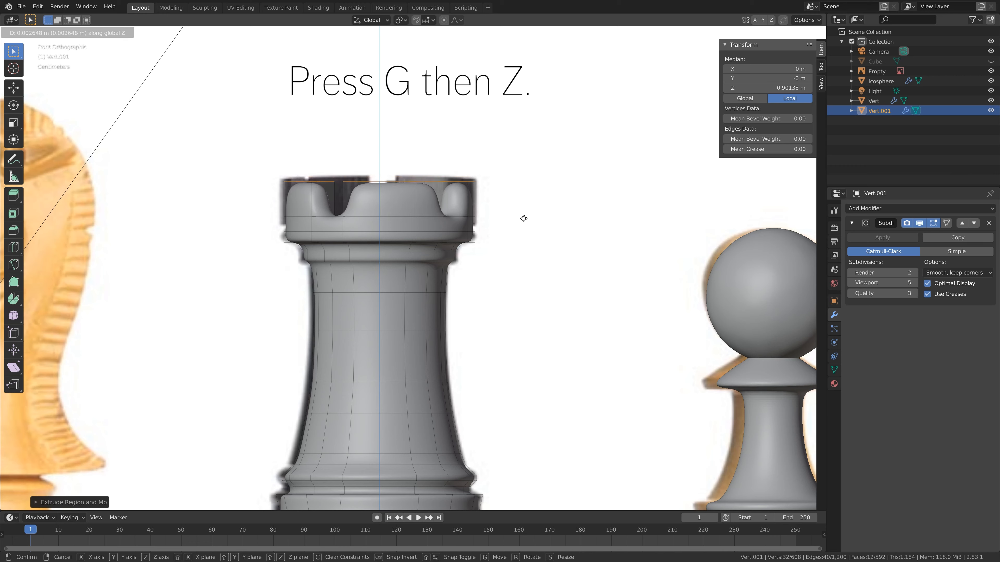
left_click(464, 233)
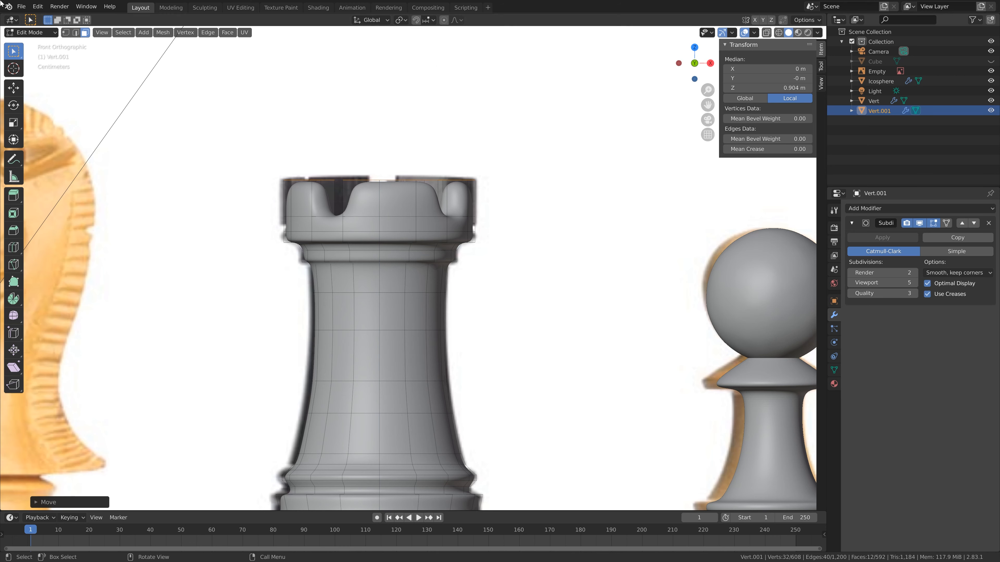
- Save the project as a new copy of Rook.blend with an incremented file number in the Chess folder
left_click(22, 7)
left_click(42, 85)
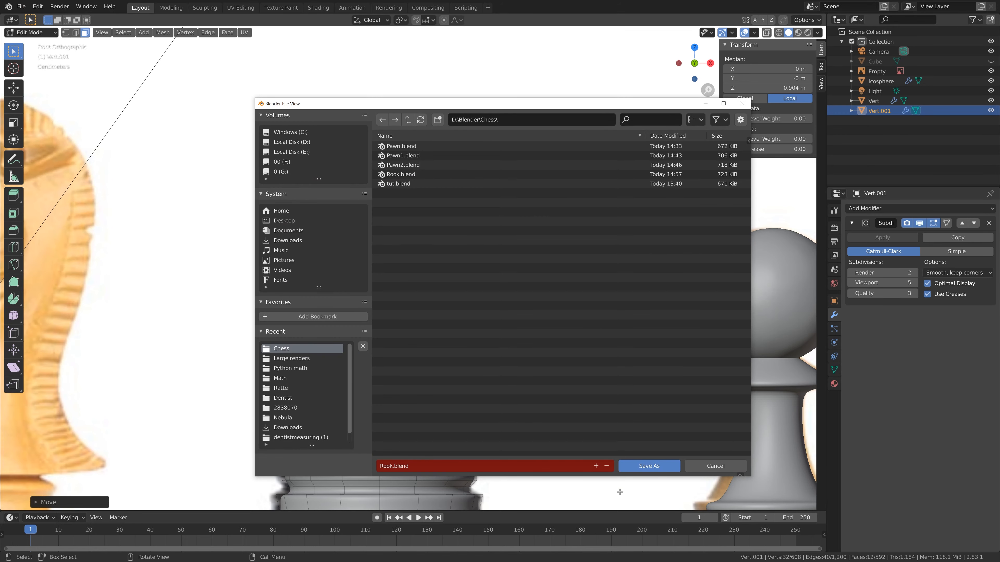
left_click(598, 465)
left_click(629, 465)
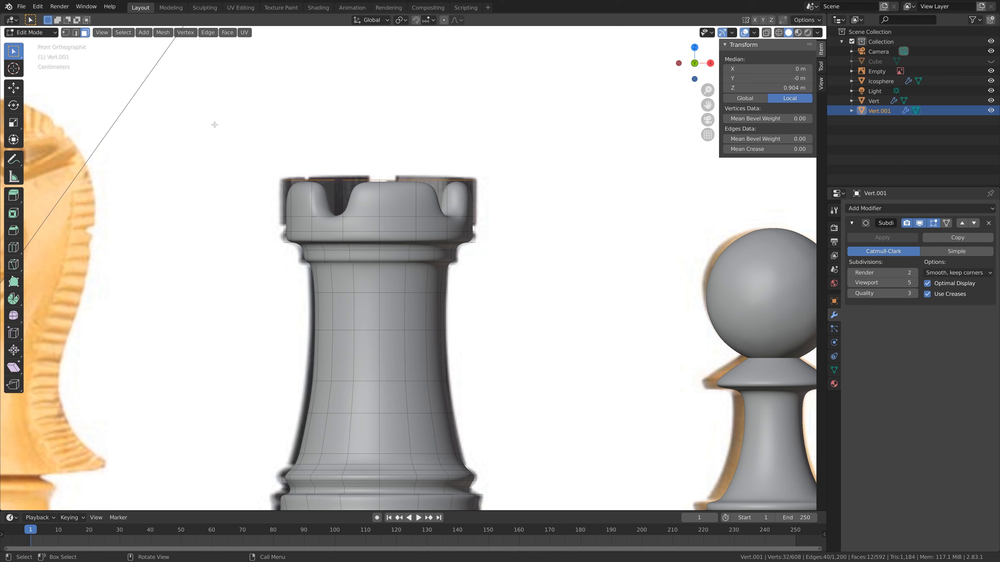
scroll(455, 319, "up", 4)
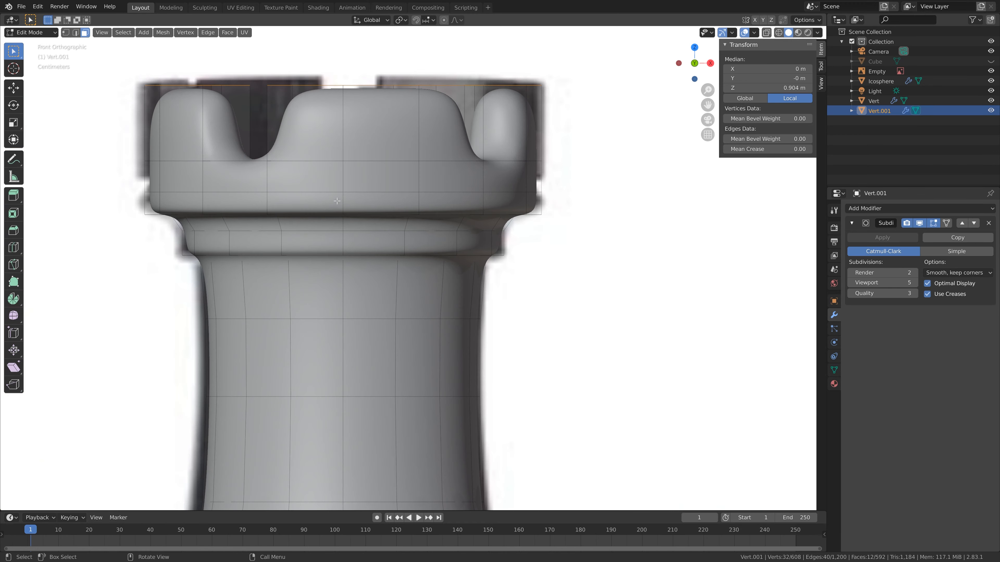
- Hide the reference image and clear the selection of the battlement top faces
middle_click_drag(454, 320, 527, 409)
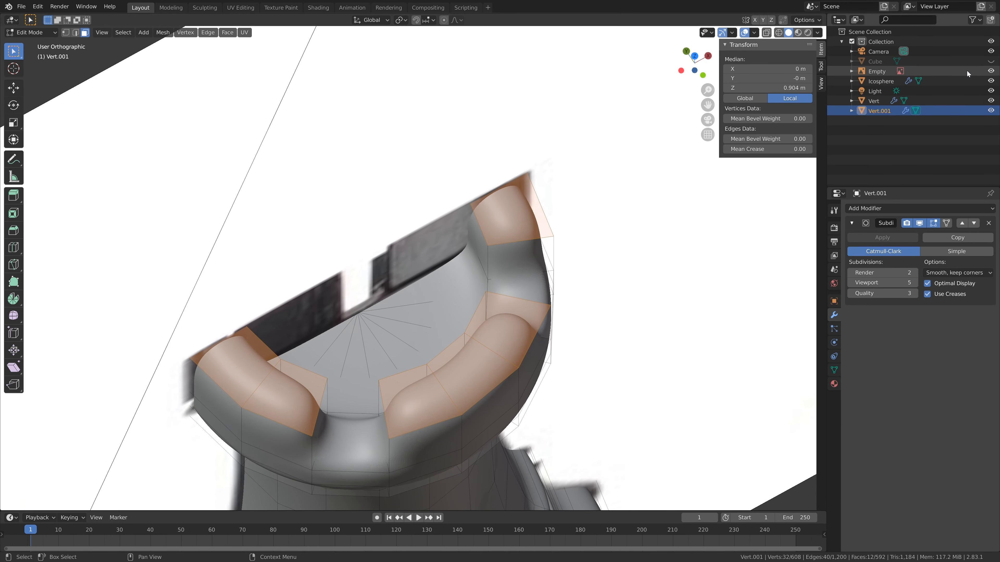
left_click(991, 70)
middle_click_drag(615, 252, 551, 221)
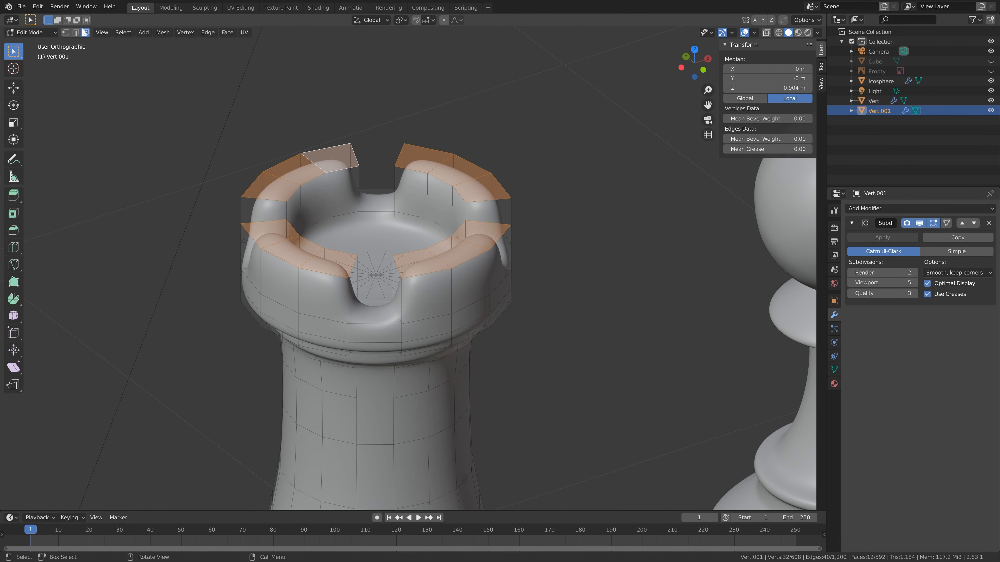
key("alt+a")
- Select the inner and outer curved top edges of all four battlements and set their mean crease to 0.5
left_click(443, 179, "alt")
left_click(474, 164, "alt+shift")
left_click(492, 256, "alt+shift")
left_click(438, 245, "alt+shift")
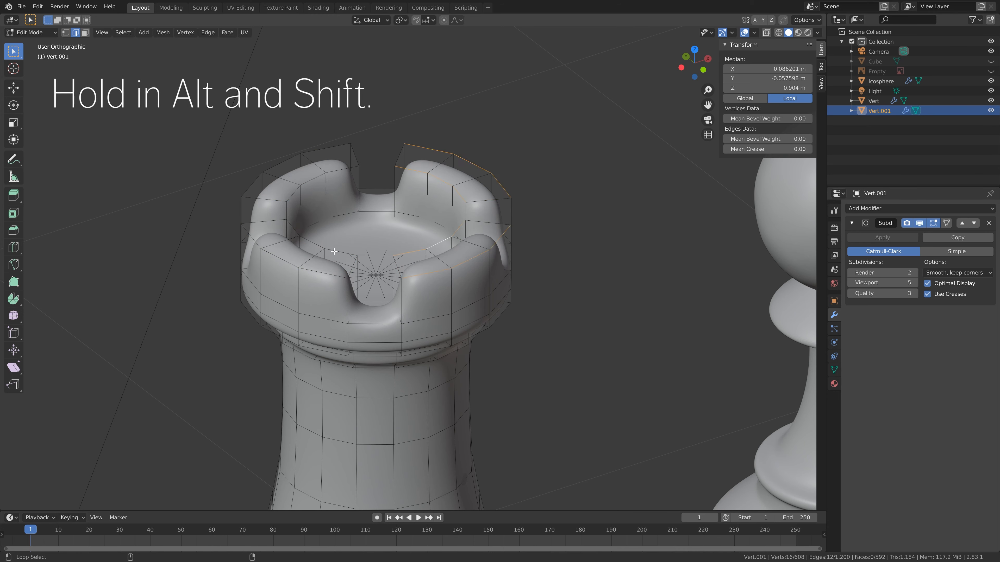
left_click(252, 183, "alt+shift")
left_click_drag(754, 150, 830, 149)
left_click(759, 150)
type(".5")
key("Return")
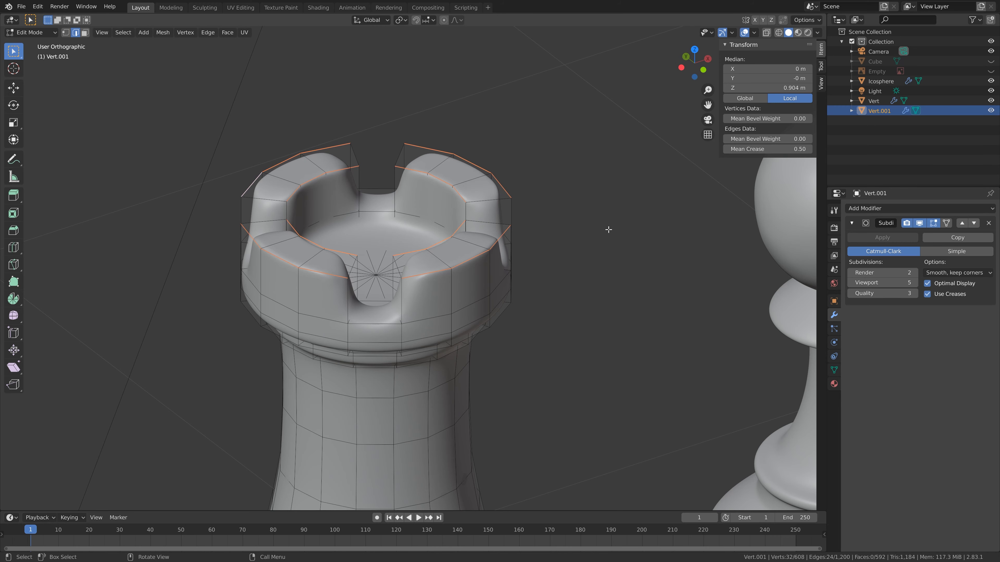
- Select the eight short end edges across the battlement tops and set their mean crease to 0.50
middle_click_drag(607, 225, 457, 221)
left_click(358, 249)
left_click(358, 248, "shift")
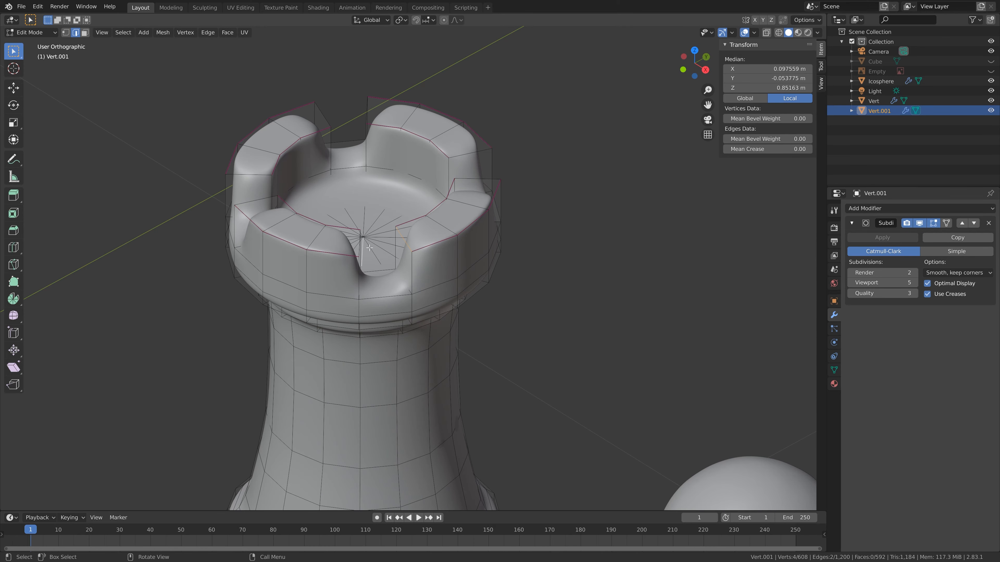
key("ctrl+z")
middle_click_drag(358, 249, 321, 231)
left_click(313, 224, "shift")
middle_click_drag(256, 209, 461, 248)
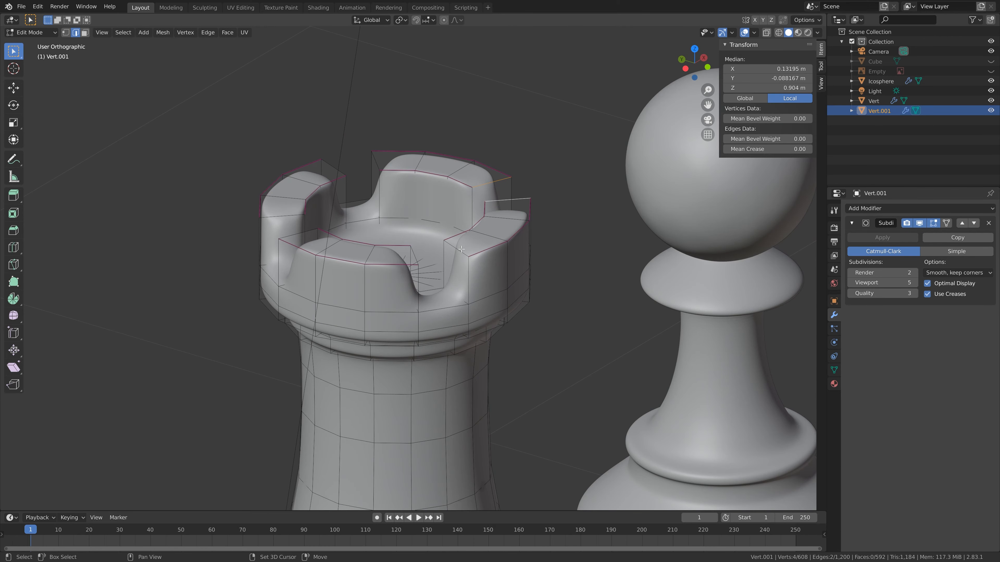
middle_click_drag(364, 262, 598, 254)
left_click(515, 241, "shift")
left_click(487, 233, "shift")
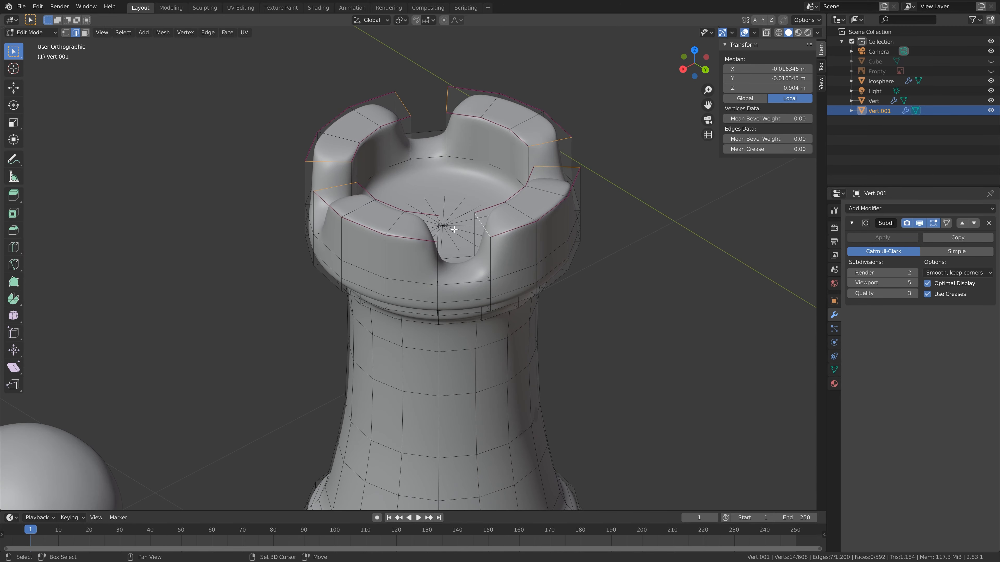
middle_click_drag(486, 232, 443, 227)
left_click(402, 234, "shift")
middle_click_drag(308, 202, 256, 201)
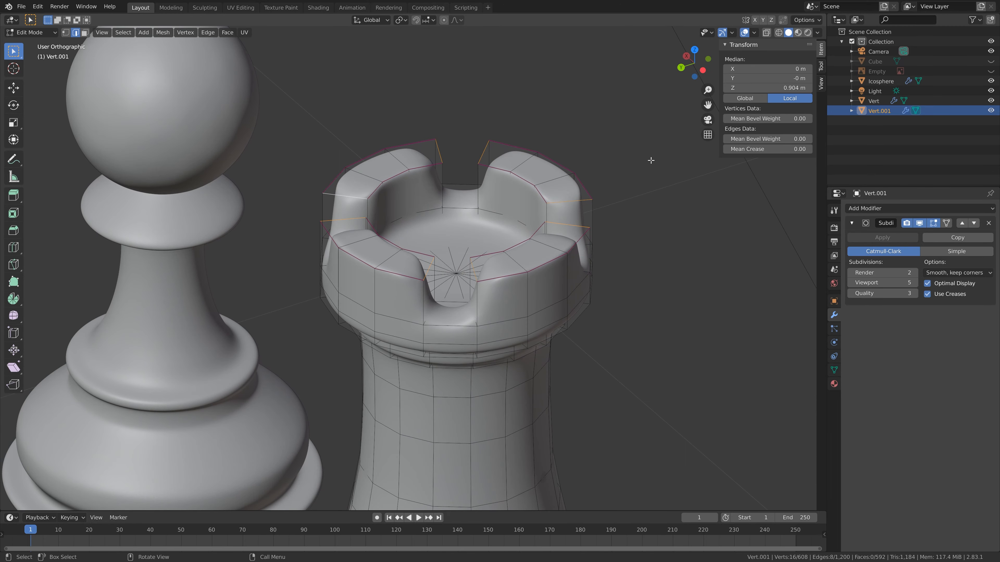
mouse_move(760, 149)
left_mouse_down()
mouse_move(795, 150)
mouse_move(776, 150)
left_mouse_up()
left_click(759, 150)
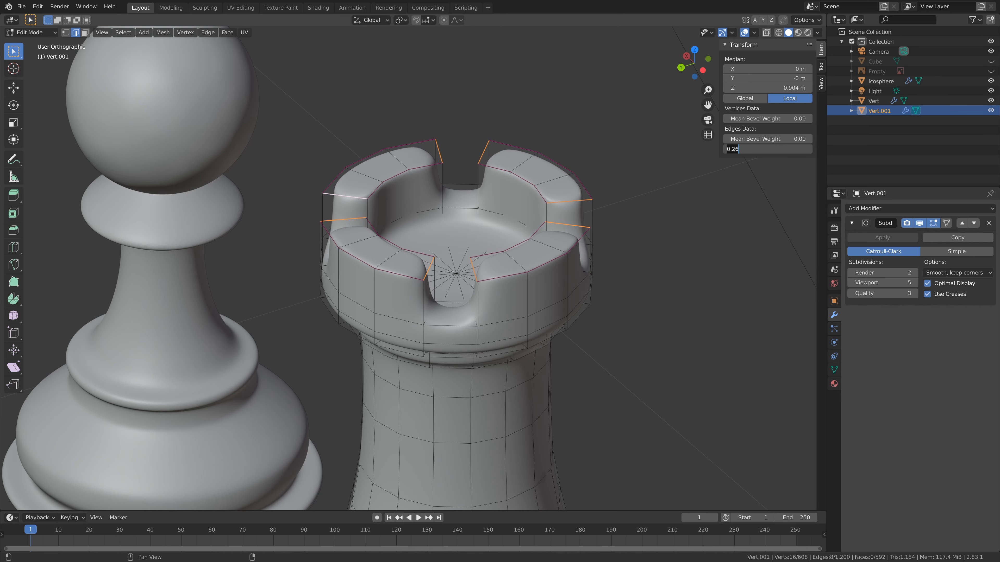
key("Return")
- Select the inner and outer vertical corner edges at all four battlement gaps and set their mean crease to 0.31
middle_click_drag(472, 220, 460, 285)
left_click(474, 220, "alt")
left_click(524, 306, "shift")
left_click(491, 290, "shift")
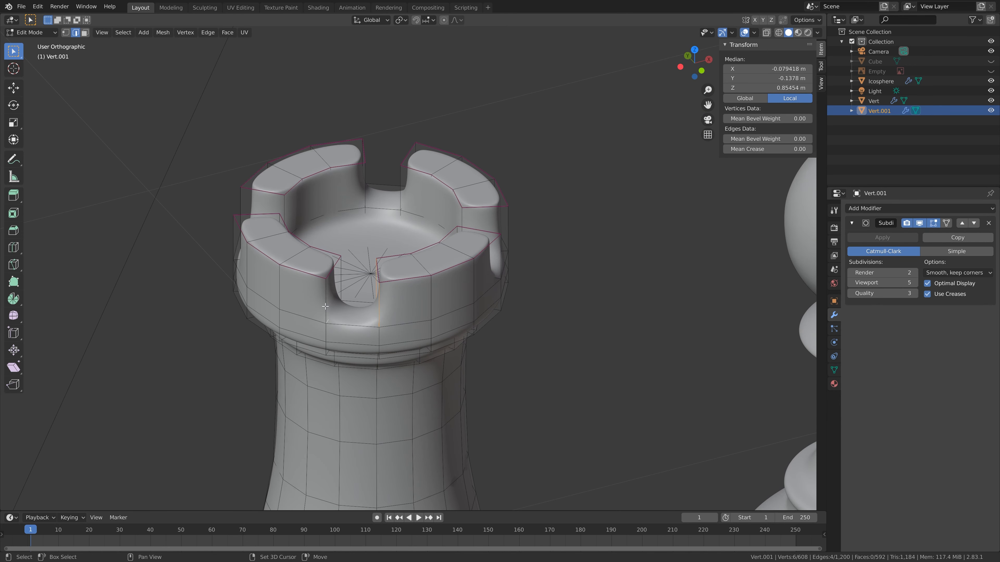
middle_click_drag(342, 282, 483, 268)
left_click(483, 268, "shift")
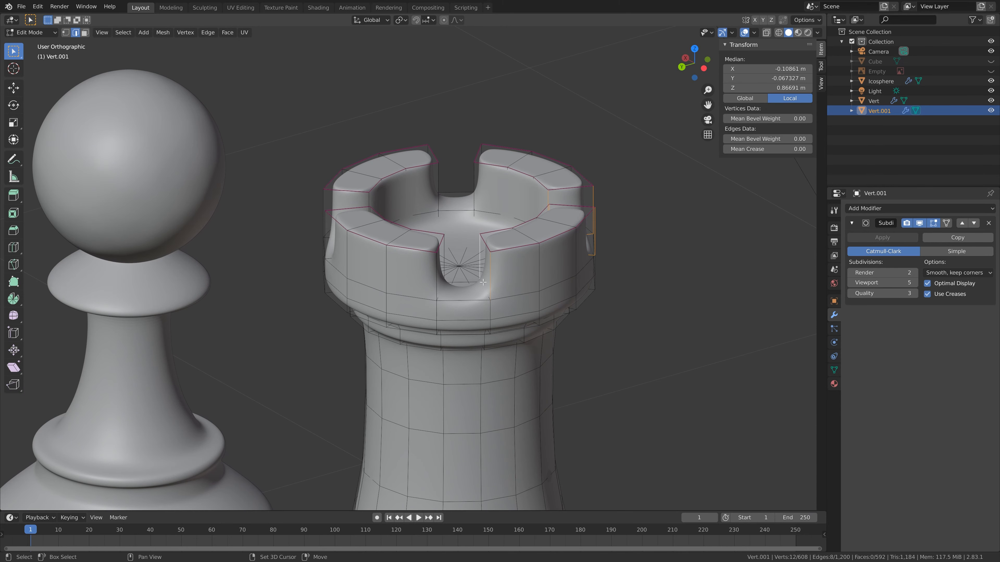
left_click(445, 291, "shift")
middle_click_drag(413, 276, 358, 237)
left_click(486, 222, "shift")
left_click(417, 229, "shift")
left_click(416, 229, "shift")
left_click(347, 233, "shift")
left_click(333, 235, "shift")
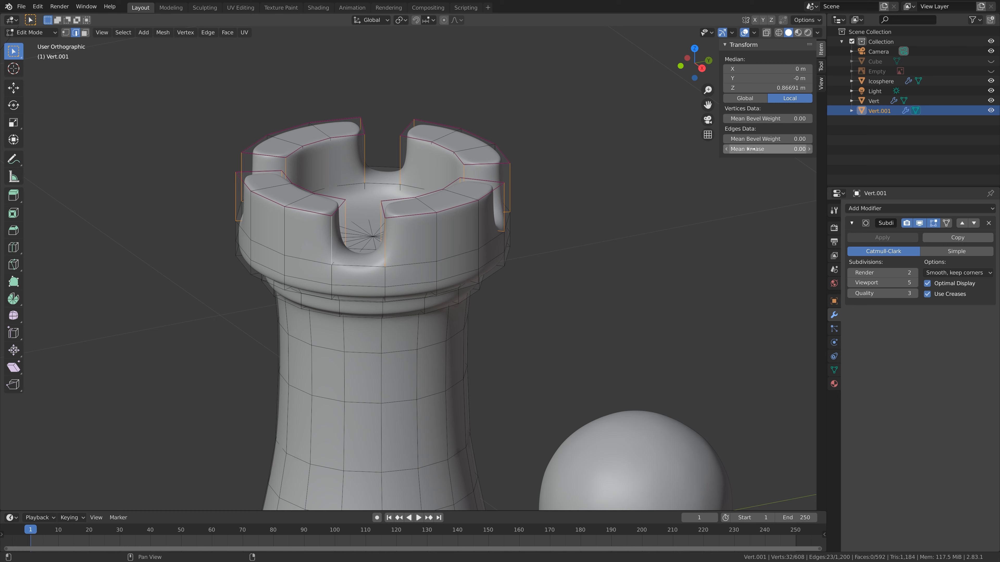
mouse_move(750, 148)
left_mouse_down()
mouse_move(783, 149)
mouse_move(759, 149)
left_mouse_up()
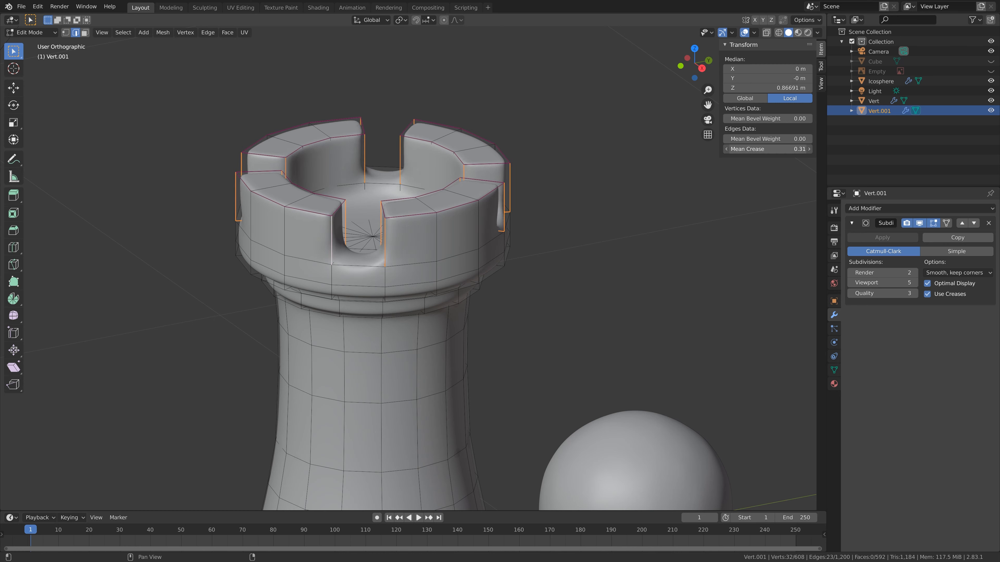
- Examine the shape of the rook's creased battlements from a distance and from above with the overlays hidden
scroll(411, 281, "up", 1)
scroll(411, 281, "down", 7)
middle_click_drag(403, 284, 492, 274)
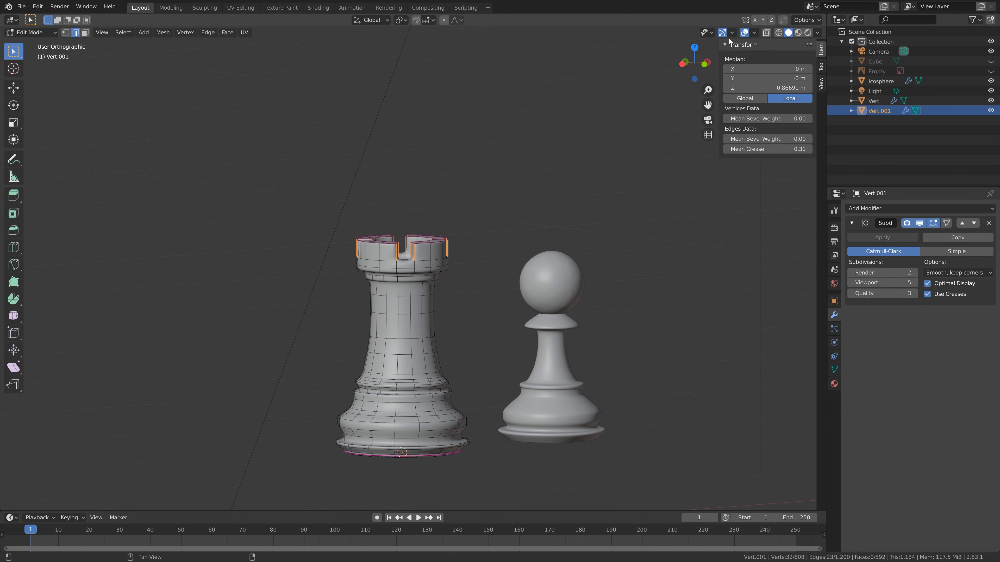
key("shift+alt+z")
middle_click_drag(537, 214, 490, 234)
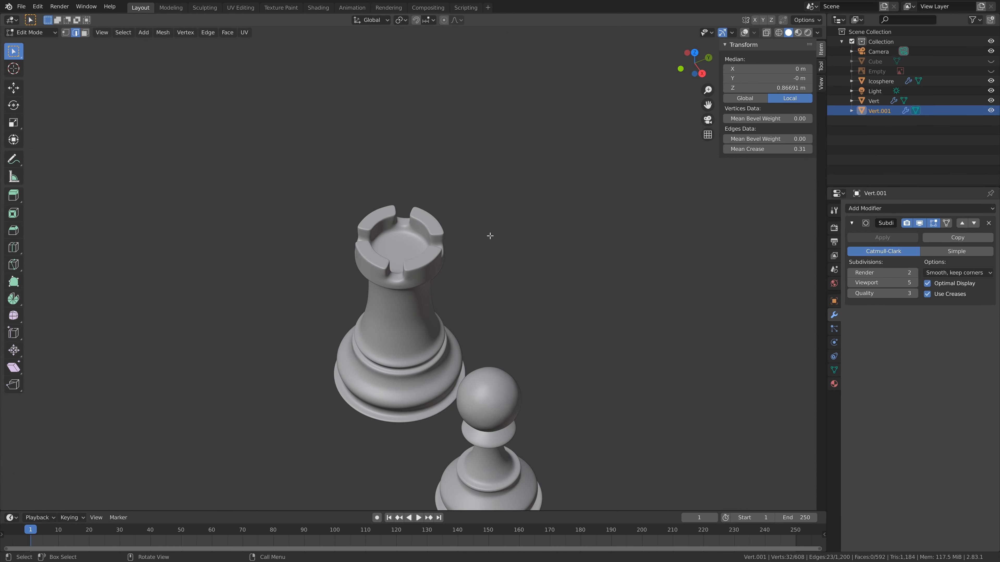
scroll(491, 234, "up", 5)
left_click(744, 34)
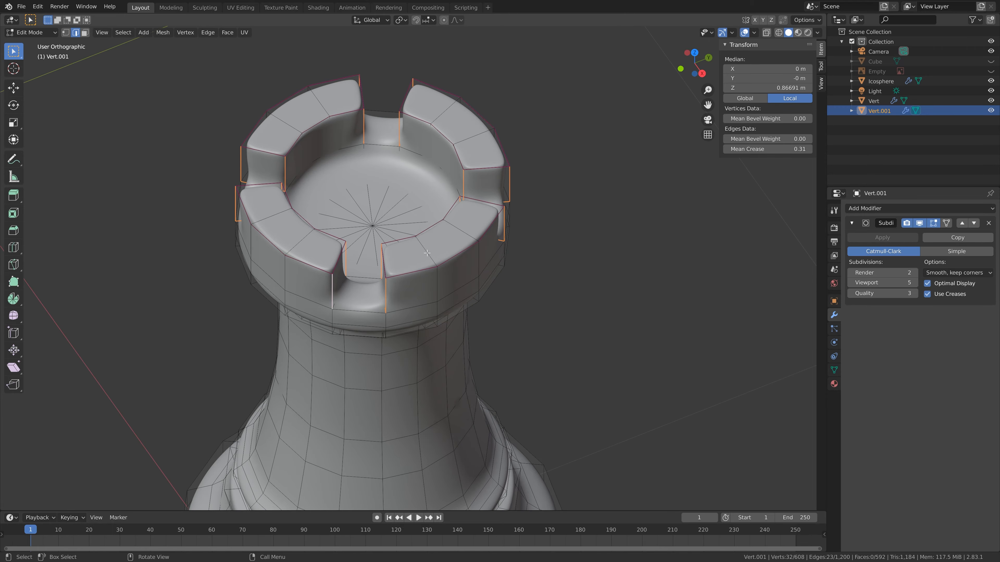
- Reselect the eight short end edges across the battlement tops and lower their mean crease to 0.21
left_click(421, 260)
middle_click_drag(389, 261, 560, 270)
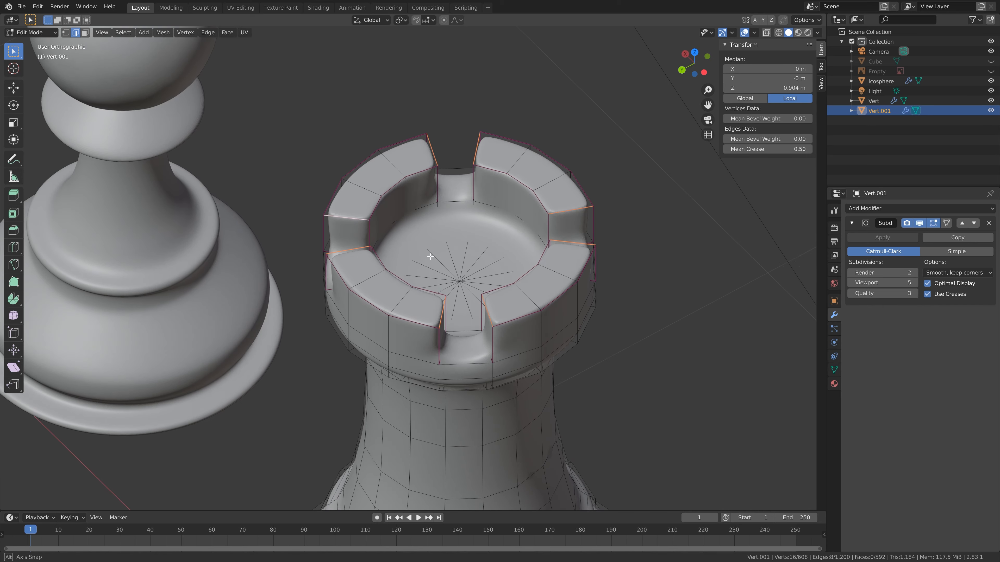
middle_click_drag(453, 276, 511, 272)
left_click_drag(768, 149, 765, 150)
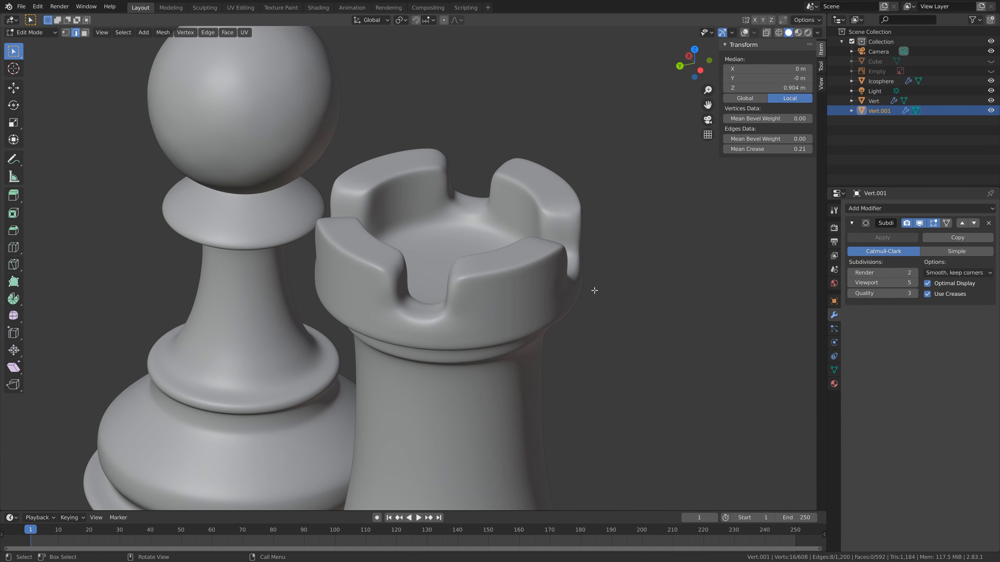
scroll(594, 290, "down", 7)
mouse_move(595, 290)
middle_mouse_down()
mouse_move(563, 267)
mouse_move(589, 284)
mouse_move(581, 283)
middle_mouse_up()
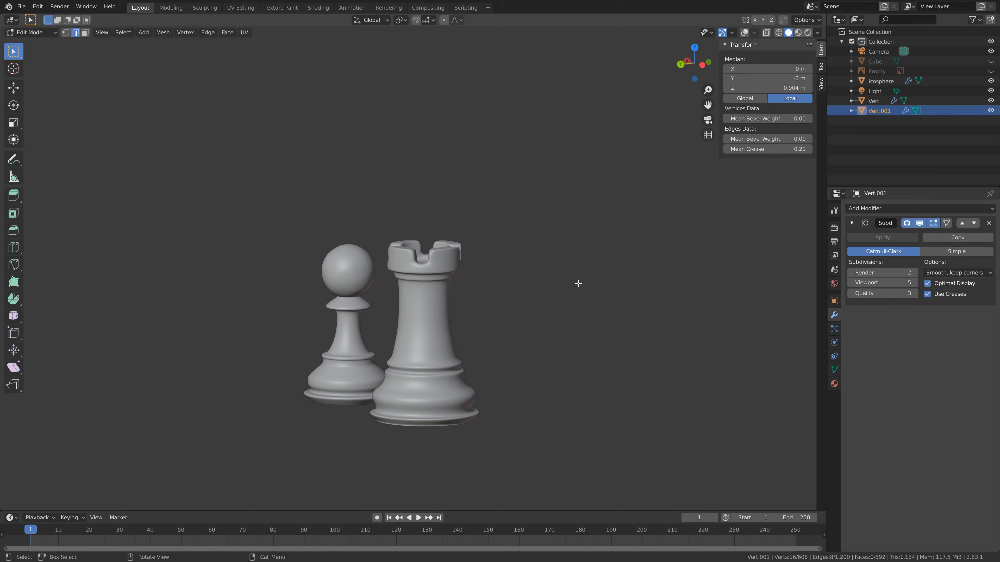
- Select the inner and outer floor edges of the four battlement gaps and set their mean crease to 0.37
key("shift+alt+z")
scroll(551, 303, "up", 7)
left_click(498, 356)
left_click(496, 316, "shift")
middle_click_drag(315, 311, 426, 323)
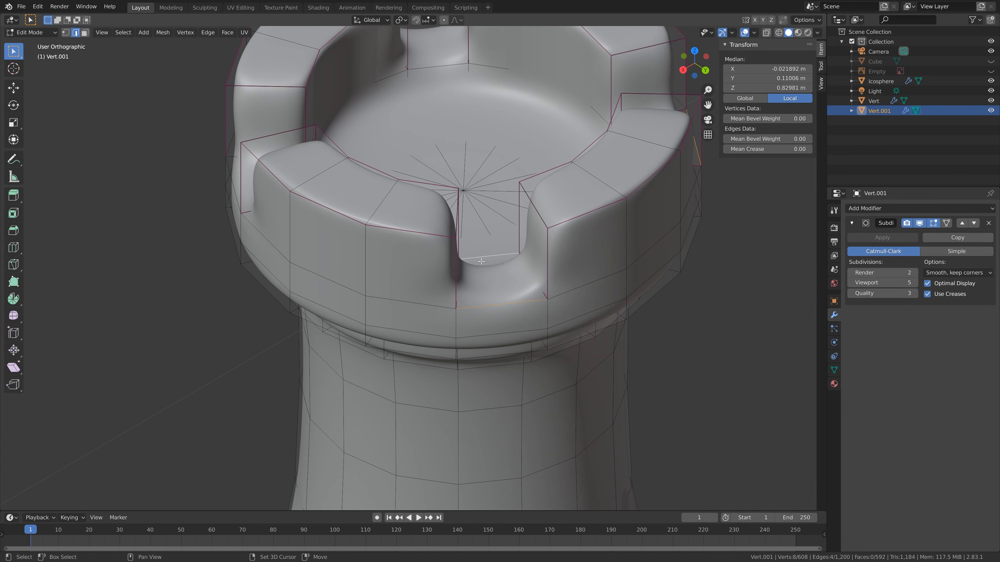
middle_click_drag(493, 259, 388, 314)
left_click(372, 273, "shift")
middle_click_drag(373, 273, 440, 269)
left_click(307, 323, "shift")
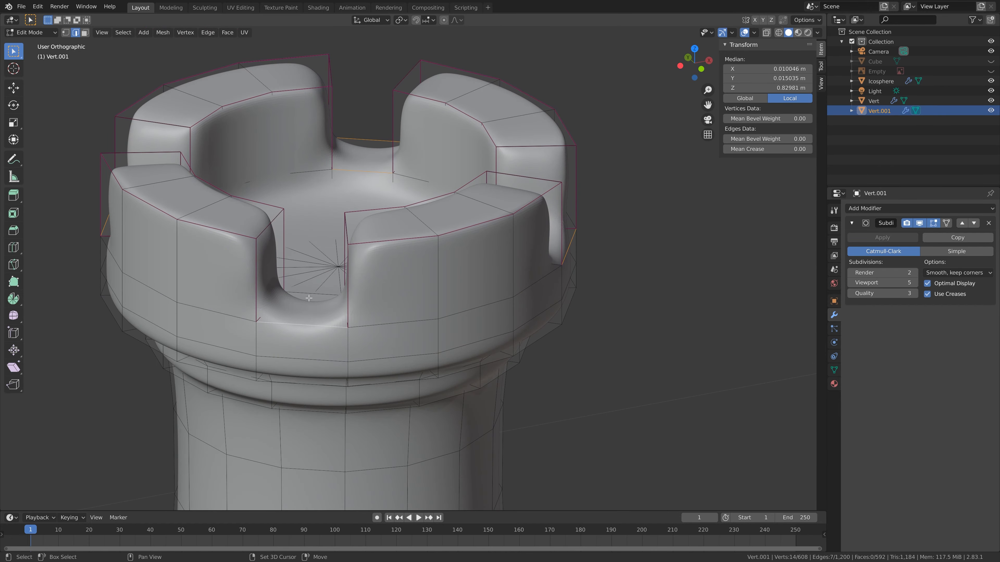
scroll(208, 300, "down", 8)
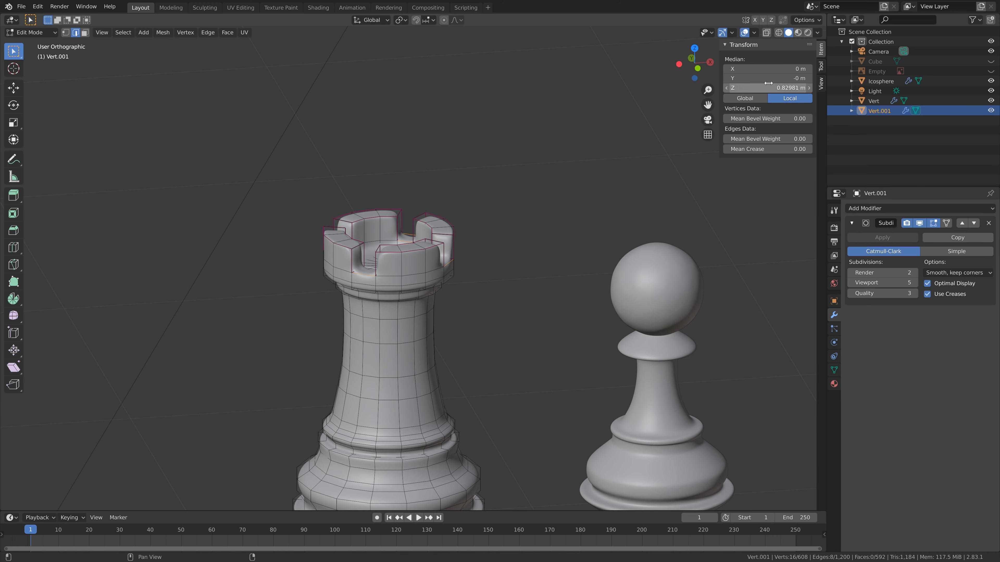
left_click(744, 34)
middle_click_drag(656, 228, 667, 214)
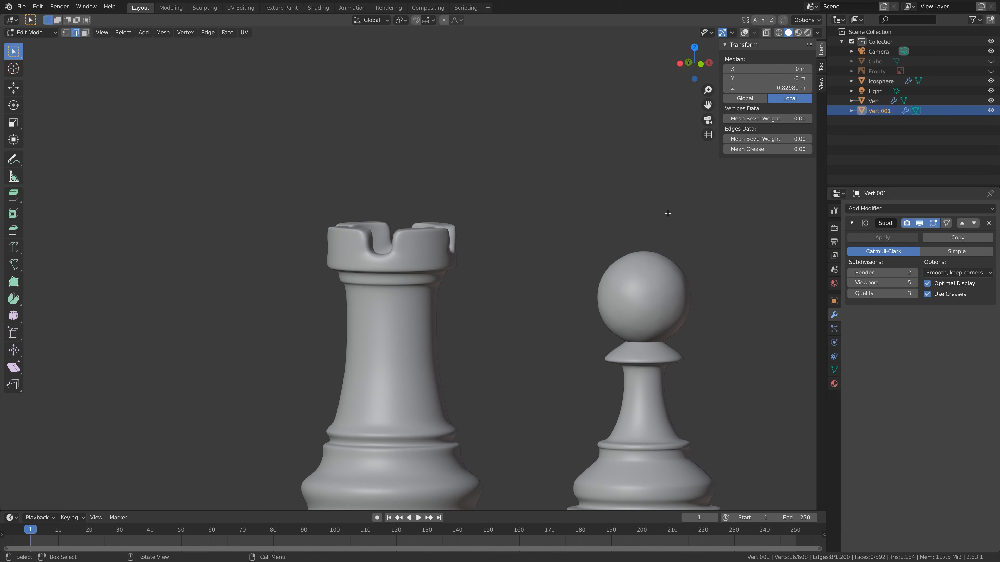
left_click_drag(762, 149, 766, 149)
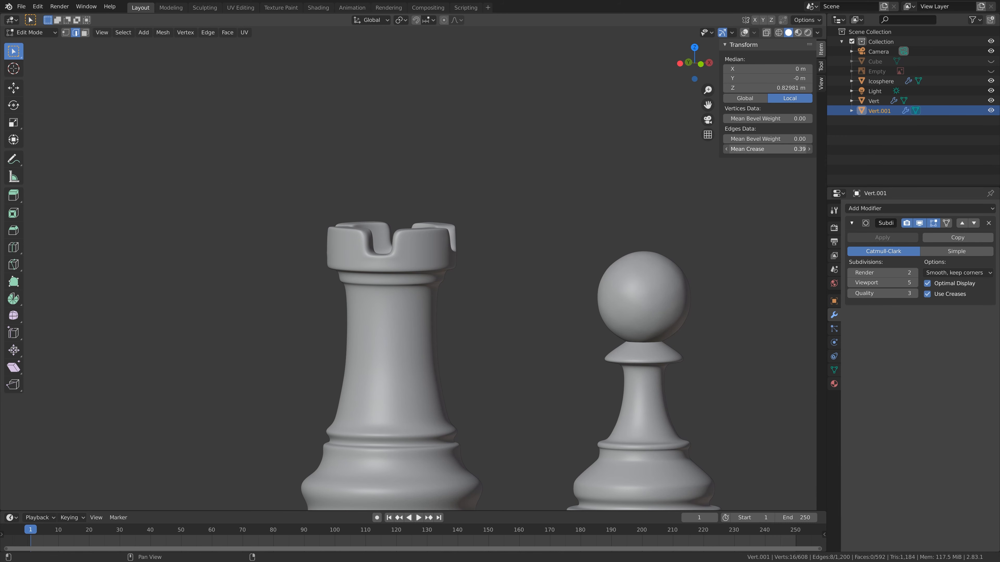
middle_click_drag(573, 252, 520, 268)
scroll(485, 298, "down", 4)
middle_click_drag(485, 298, 549, 348)
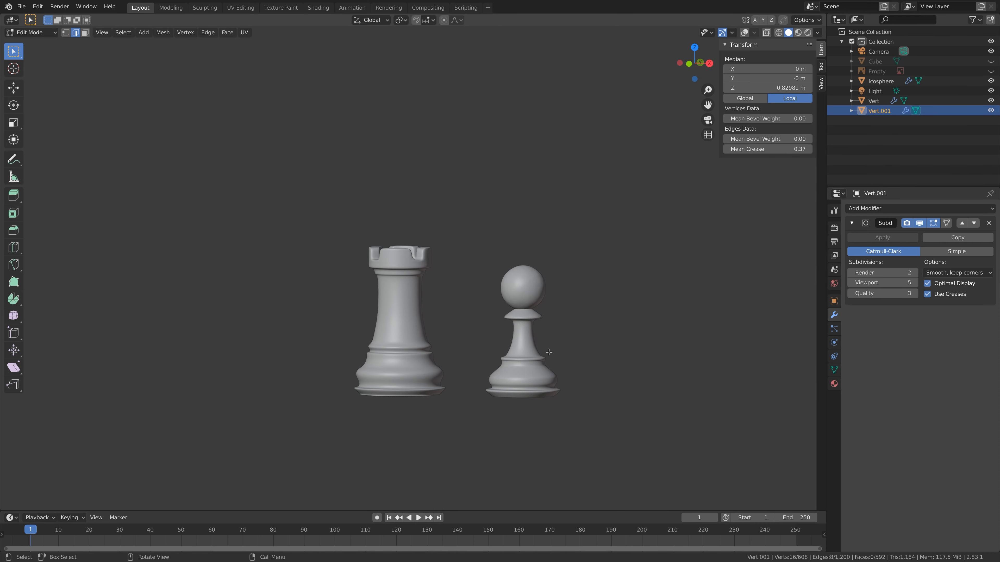
middle_click_drag(504, 302, 516, 333)
- Show the overlays and select all twelve top faces of the battlements in face select mode
left_click(743, 32)
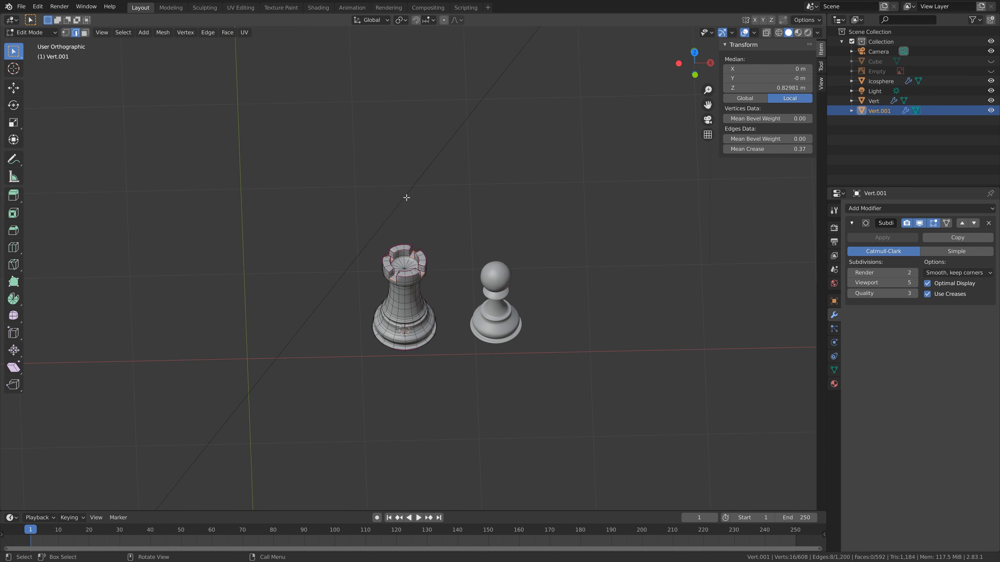
scroll(407, 210, "up", 6)
left_click(84, 32)
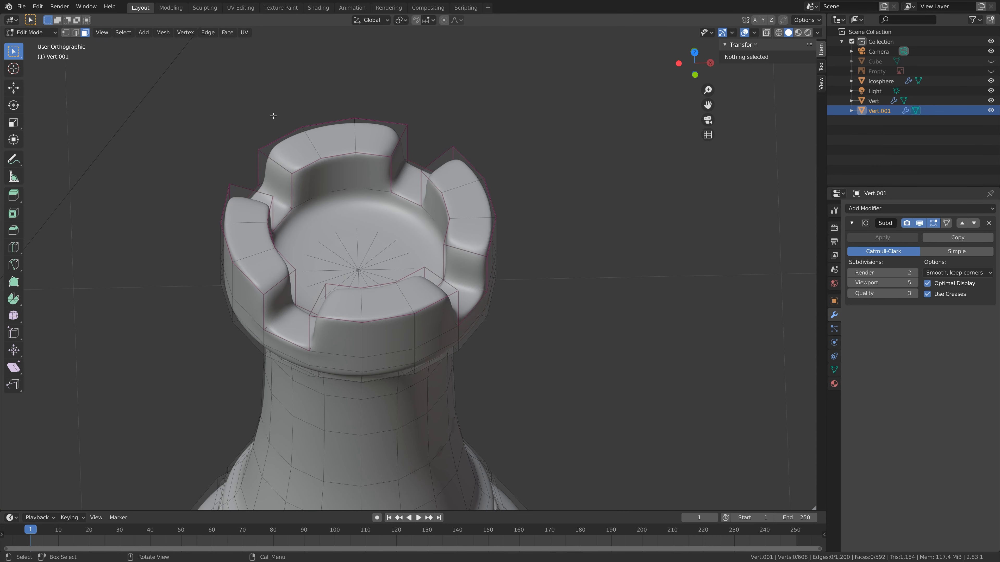
left_click(478, 236)
left_click(468, 199, "shift")
left_click(452, 172, "shift")
left_click(375, 136, "shift")
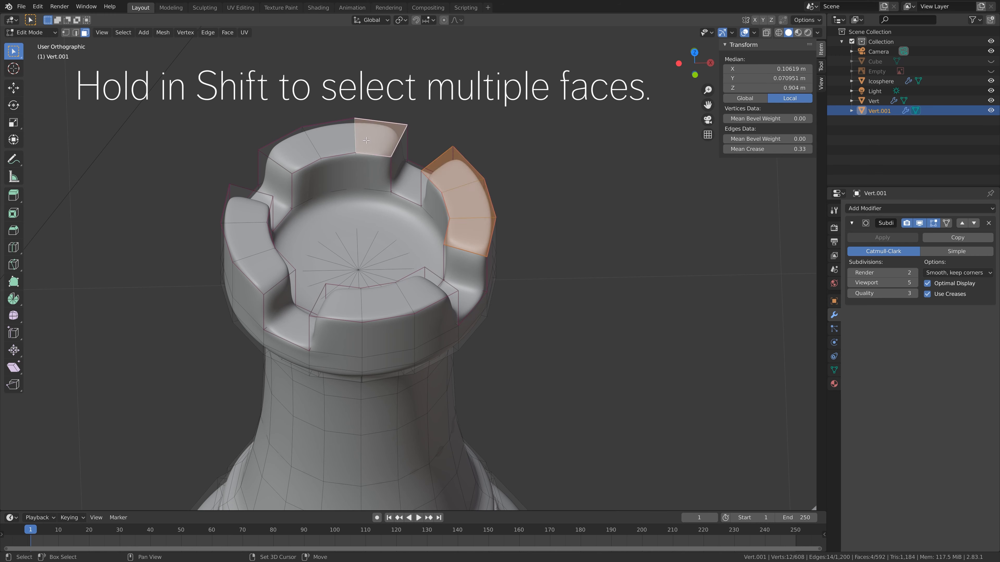
left_click(328, 139, "shift")
left_click(290, 149, "shift")
left_click(246, 205, "shift")
left_click(247, 240, "shift")
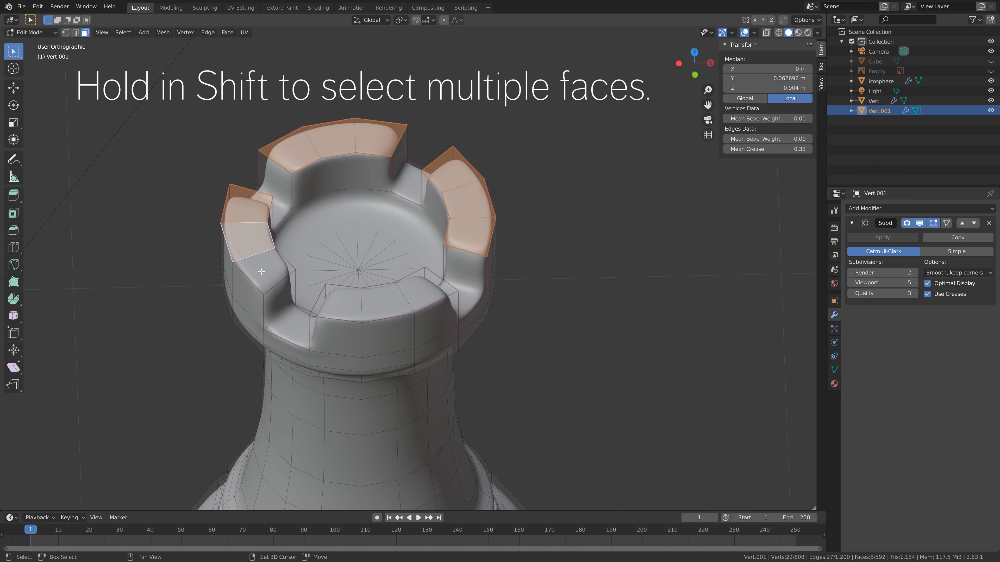
left_click(267, 272, "shift")
left_click(341, 306, "shift")
left_click(382, 301, "shift")
left_click(423, 291, "shift")
- Hide the overlays and lower the selected battlement tops along Z to about 0.891 m
mouse_move(502, 286)
middle_mouse_down()
mouse_move(500, 256)
mouse_move(487, 261)
mouse_move(498, 272)
middle_mouse_up()
left_click(744, 33)
scroll(563, 244, "up", 2)
scroll(563, 244, "down", 2)
scroll(563, 244, "down", 4)
scroll(551, 245, "up", 2)
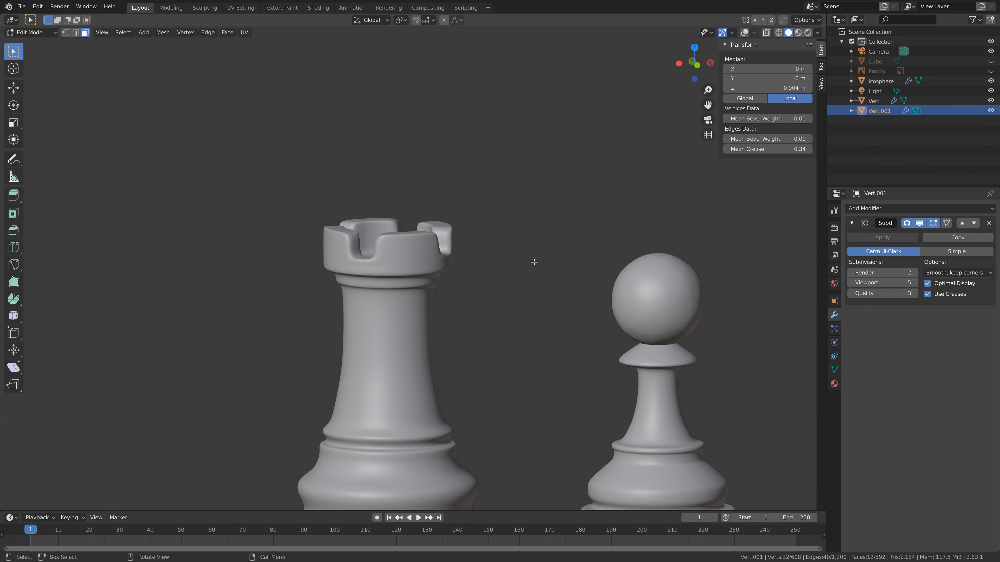
middle_click_drag(533, 261, 497, 244)
key("g")
key("z")
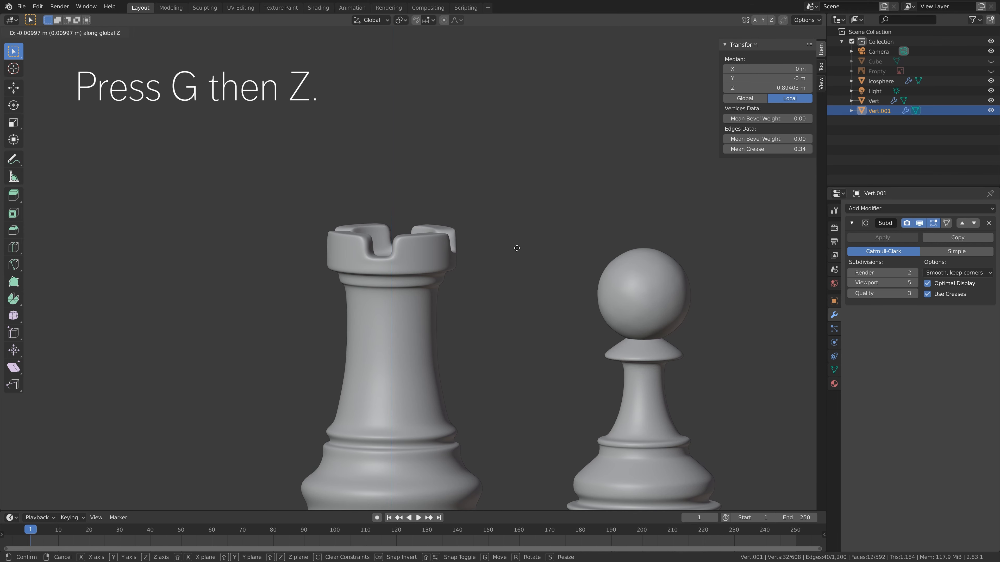
left_click(517, 248)
scroll(508, 258, "down", 5)
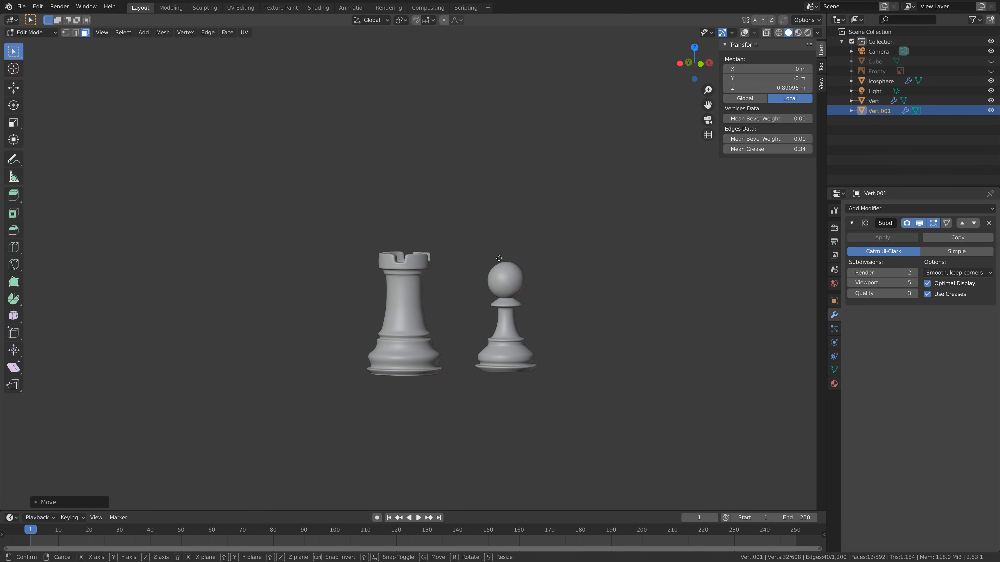
- Fine-tune the height of the battlement tops along Z to about 0.893 m
key("g")
key("z")
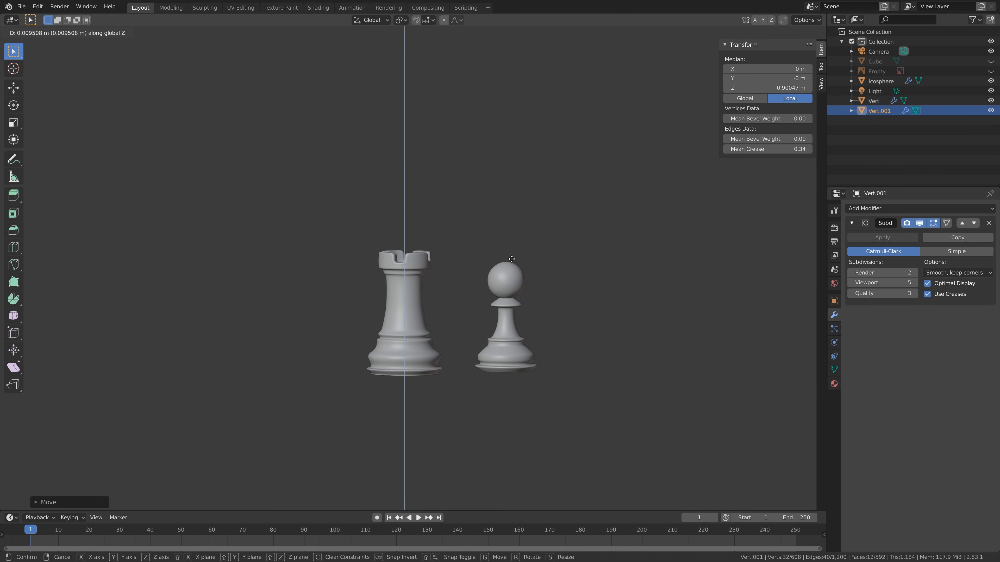
left_click(511, 260)
mouse_move(511, 259)
middle_mouse_down()
mouse_move(483, 270)
mouse_move(524, 264)
mouse_move(486, 268)
mouse_move(520, 262)
mouse_move(504, 273)
middle_mouse_up()
key("g")
left_click(513, 261)
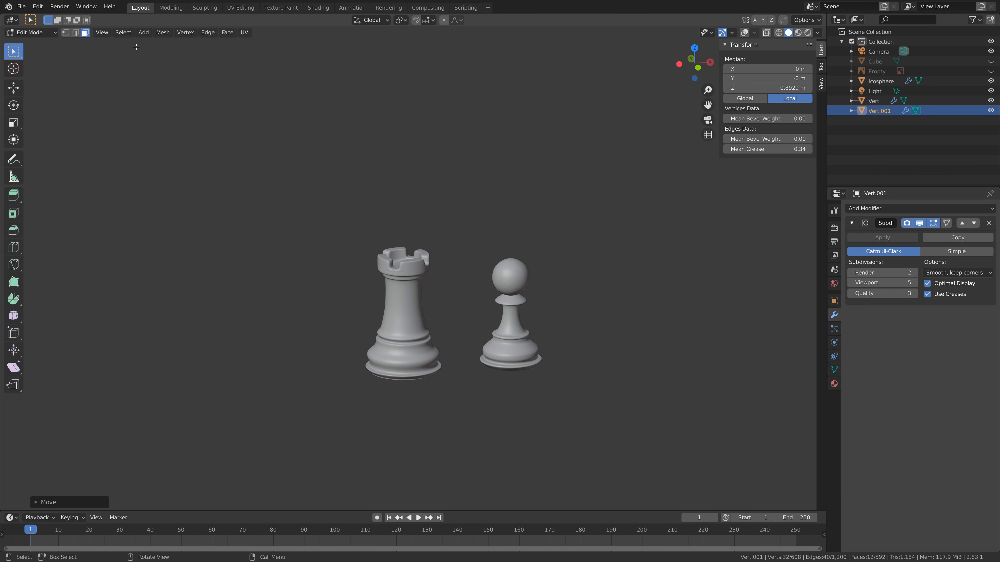
- Save the project as a new copy of Rook1.blend in the Chess folder with the file number incremented by one
left_click(21, 7)
left_click(35, 83)
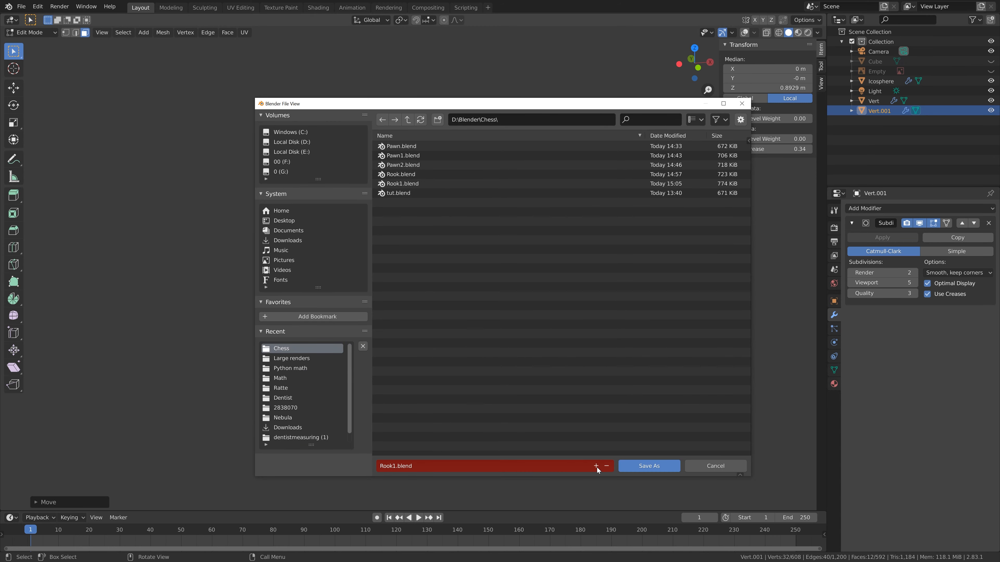
left_click(596, 466)
left_click(645, 465)
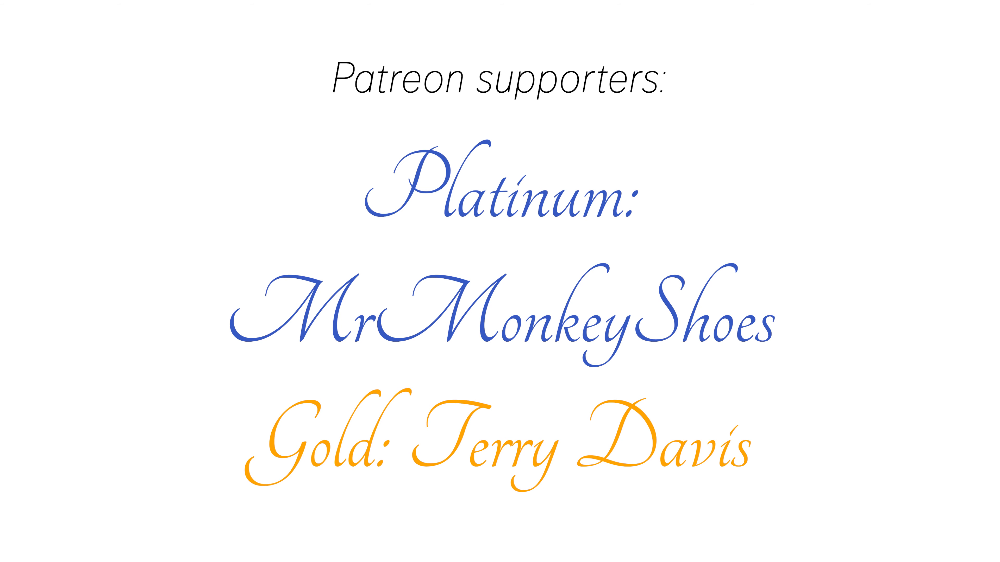